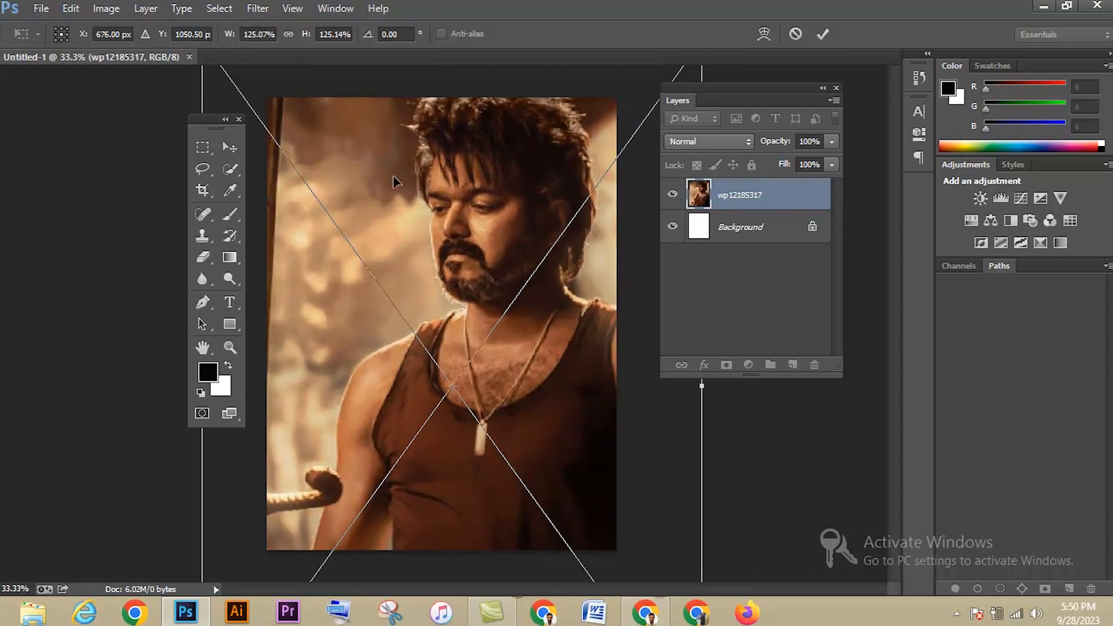
Step: Scale the placed wp12185317 photo to about 119% and position it to cover the whole canvas
drag(504, 215, 536, 247)
drag(232, 86, 266, 107)
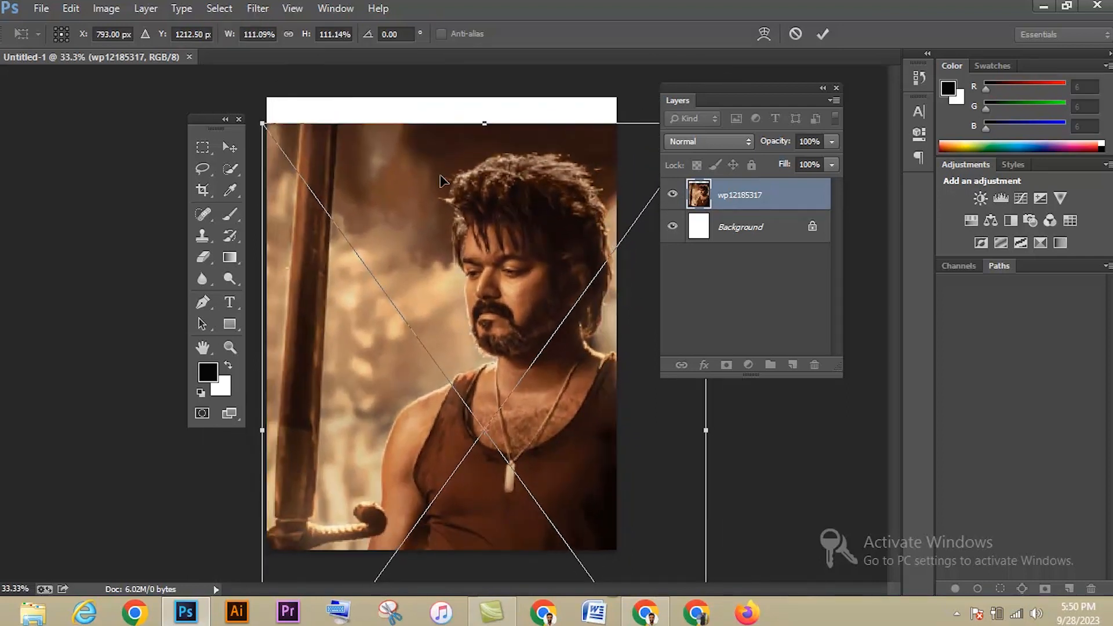
mouse_move(443, 169)
mouse_down()
mouse_move(435, 158)
mouse_move(438, 178)
mouse_up()
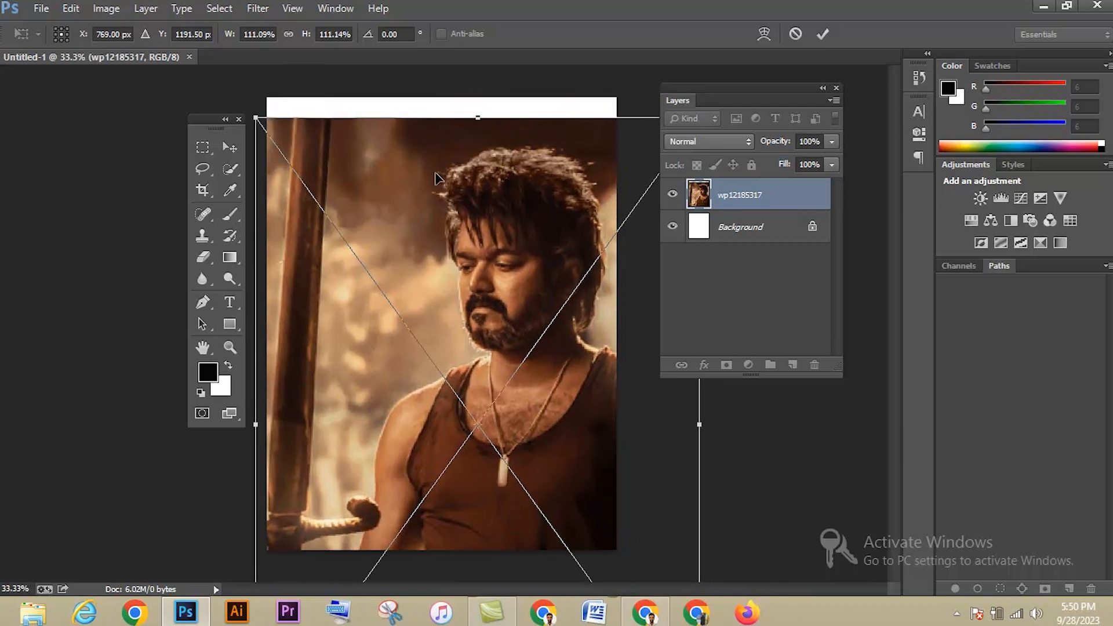
drag(255, 119, 246, 93)
drag(484, 227, 485, 229)
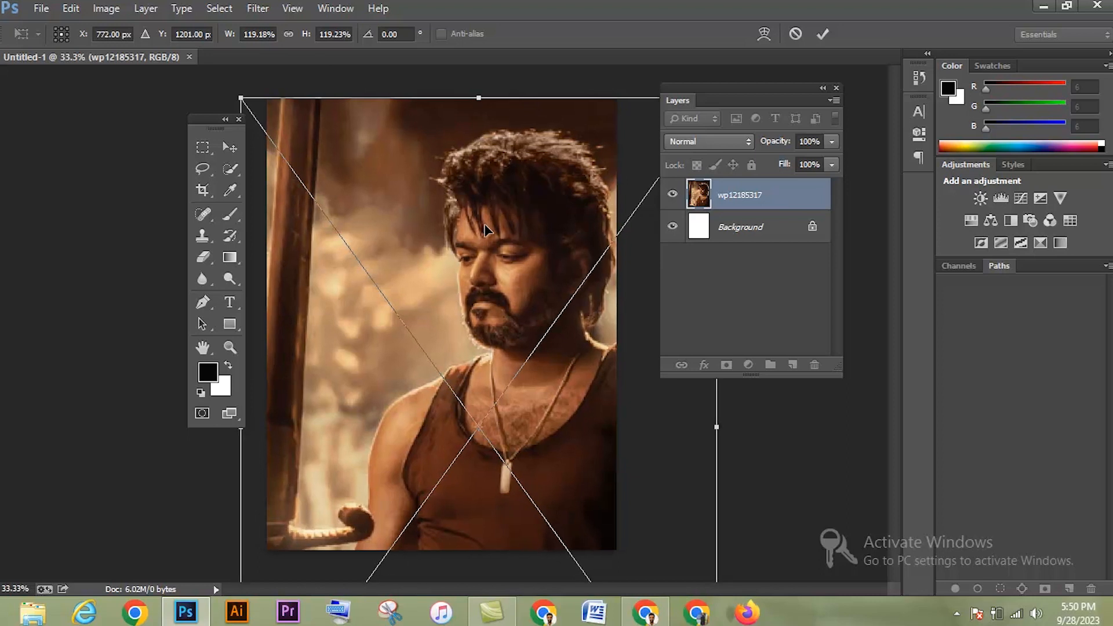
key(Return)
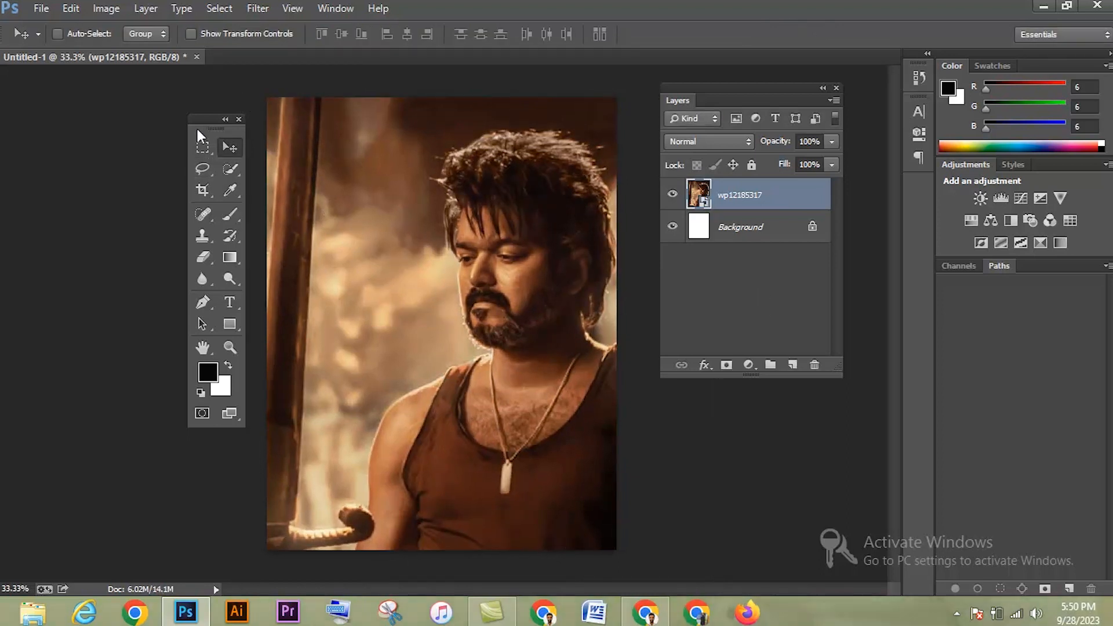
Step: Place the Kaithi_Toronto_Film_Festival image above the photo at its default size and hide its layer
click(42, 9)
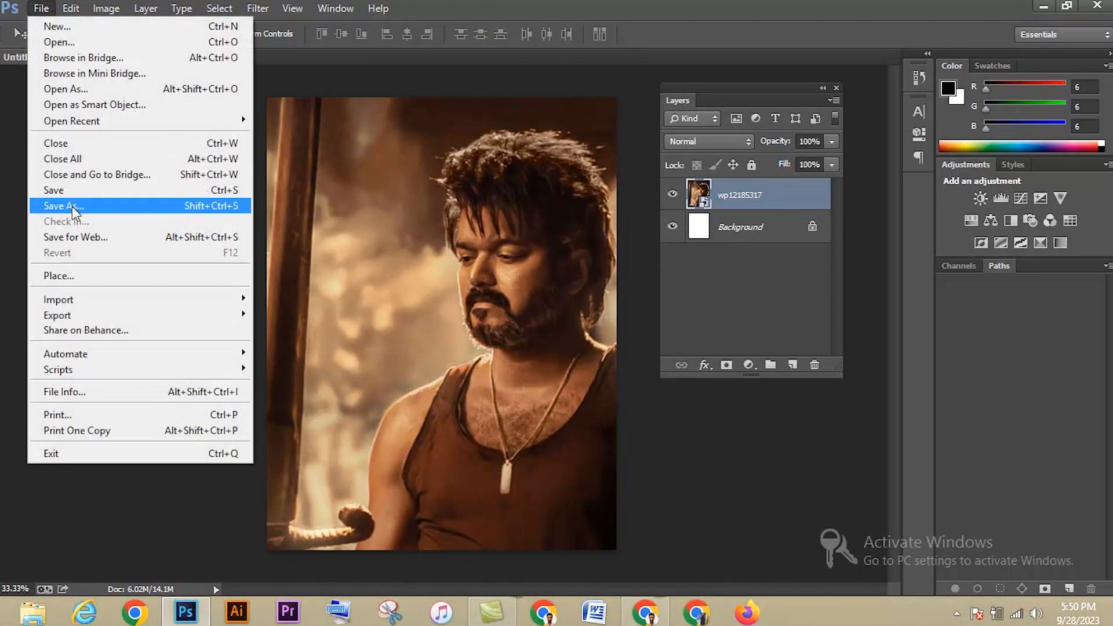
click(69, 276)
click(187, 139)
click(980, 571)
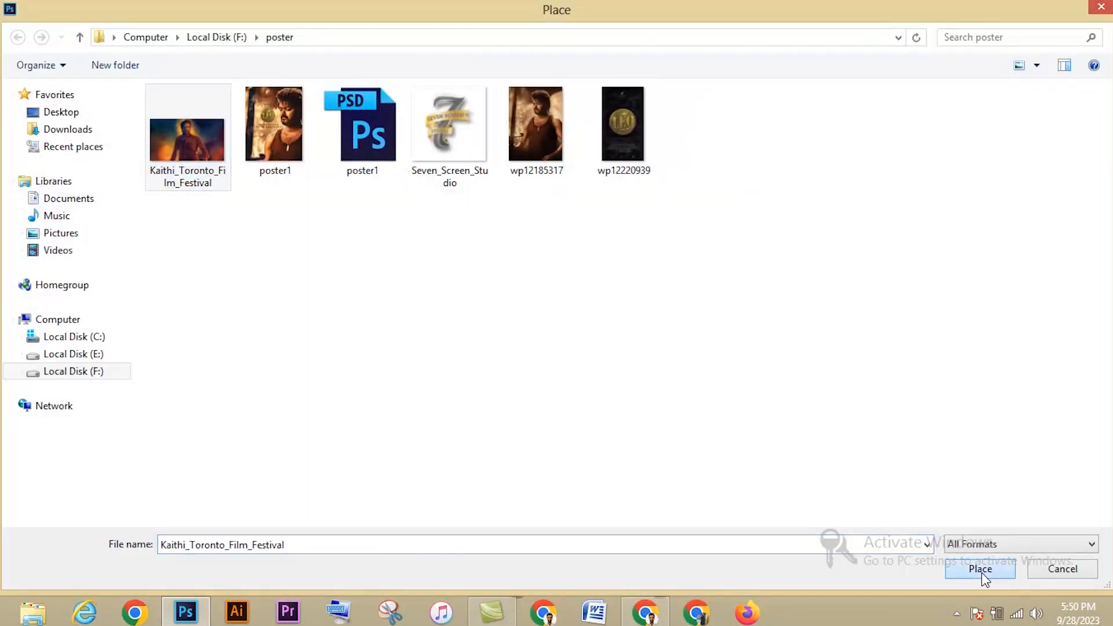
key(Return)
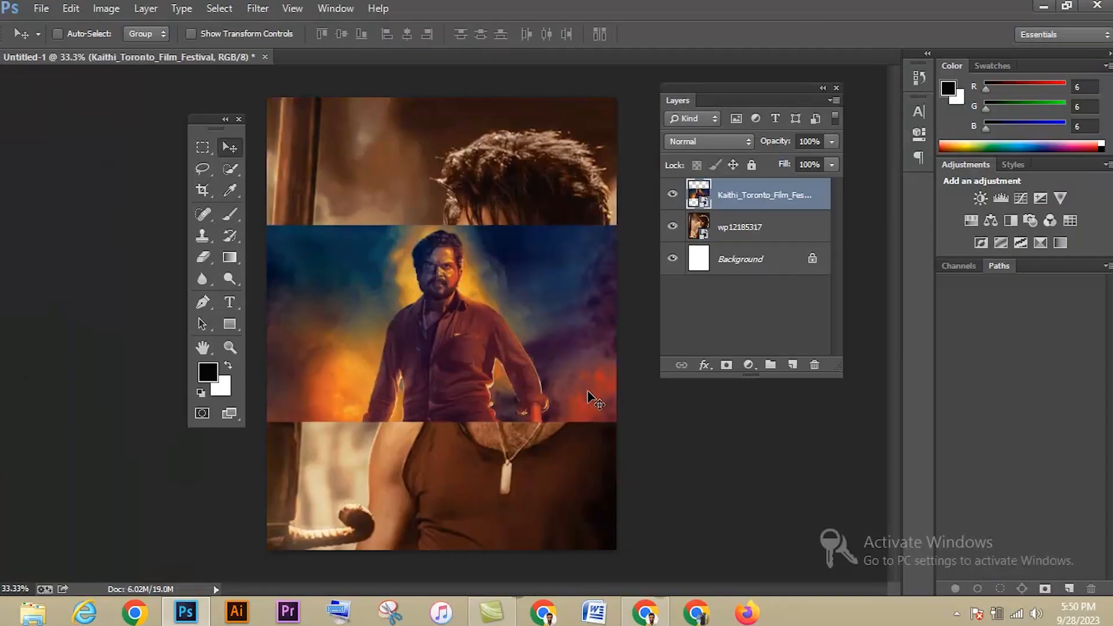
click(673, 194)
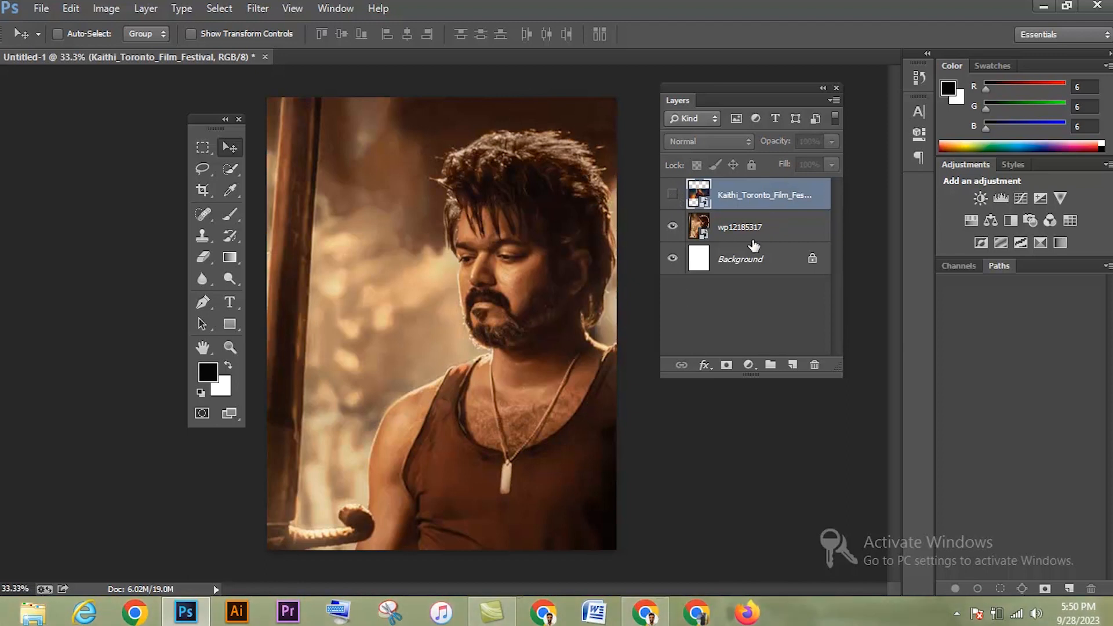
Step: Rename the wp12185317 layer to VIJAY
click(738, 230)
double_click(732, 231)
text(VI)
key(Return)
click(739, 200)
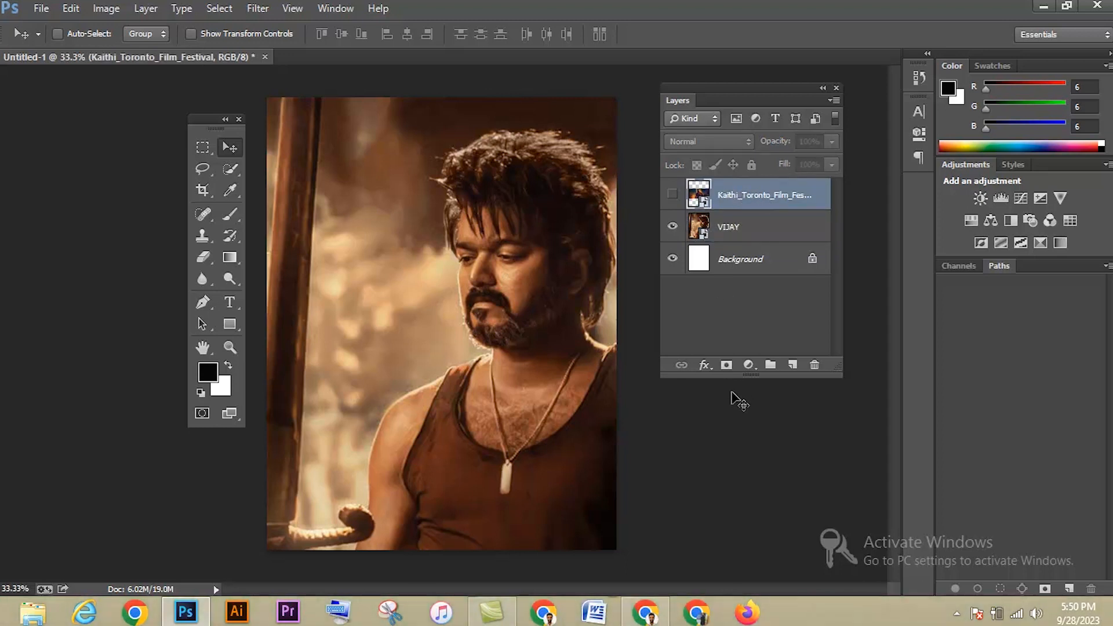
Step: Shift the VIJAY layer slightly to the right so the full width of the sword shows inside the canvas
click(728, 239)
drag(231, 169, 263, 173)
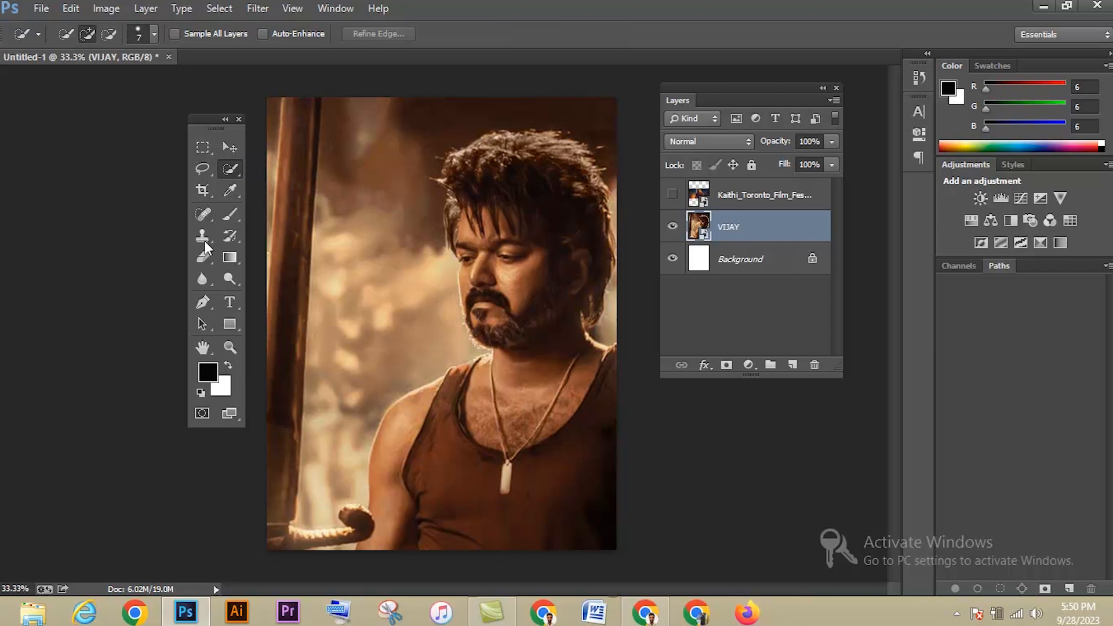
click(230, 147)
drag(517, 372, 532, 410)
key(Right)
key(Right)
key(Right)
key(Right)
key(Right)
key(Right)
key(Right)
key(Right)
key(Right)
key(Right)
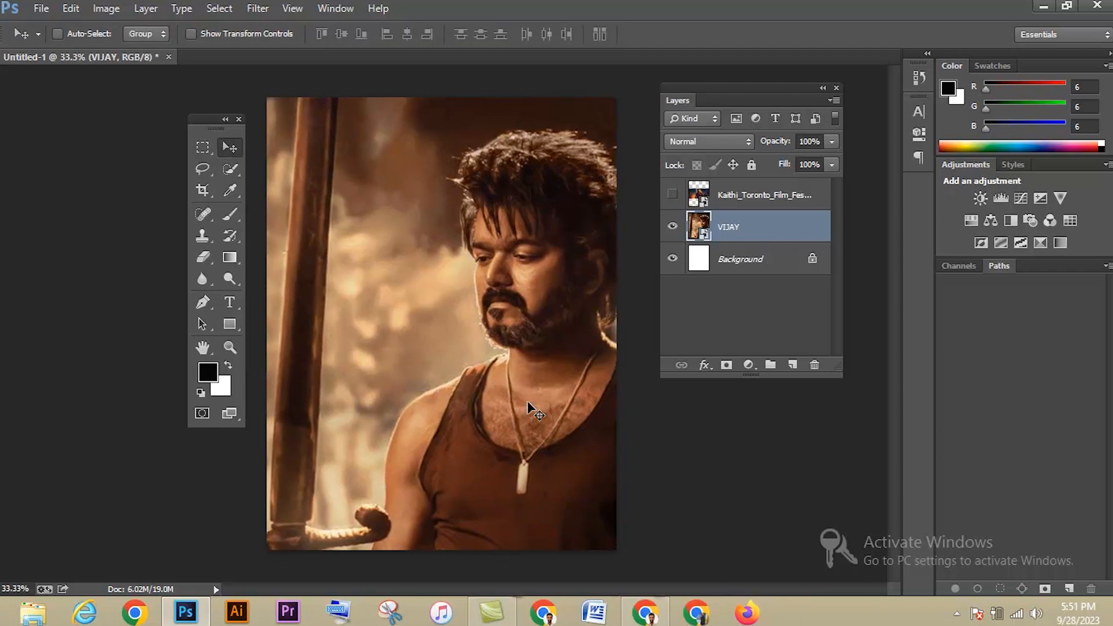
Step: Select the sword blade and its curved hilt with Quick Selection, excluding the background strip along the canvas's left edge
key(w)
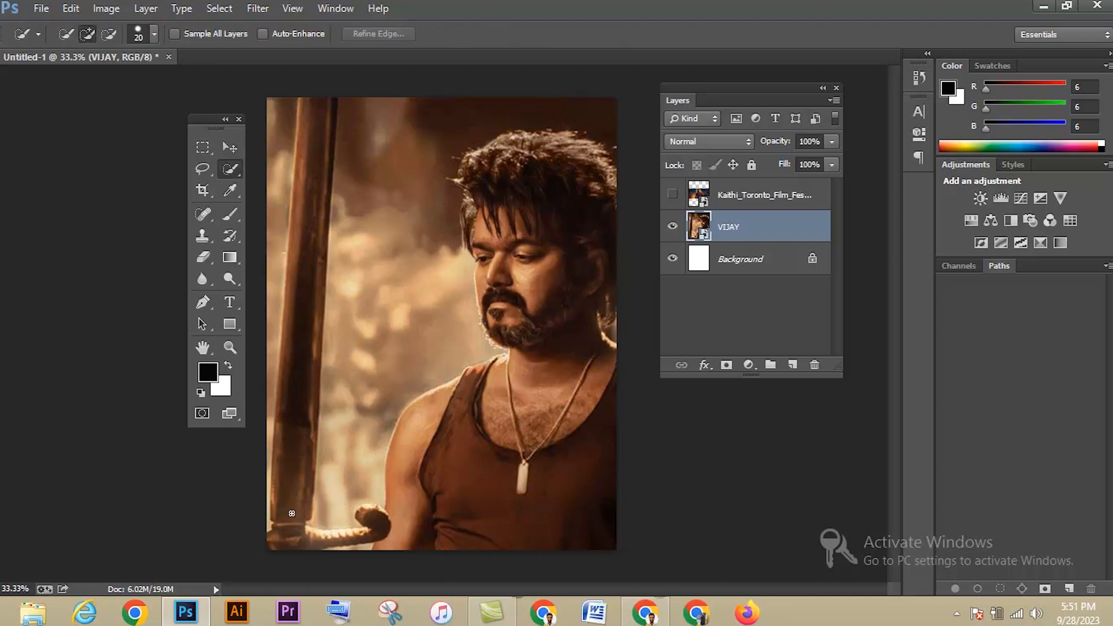
drag(290, 531, 316, 172)
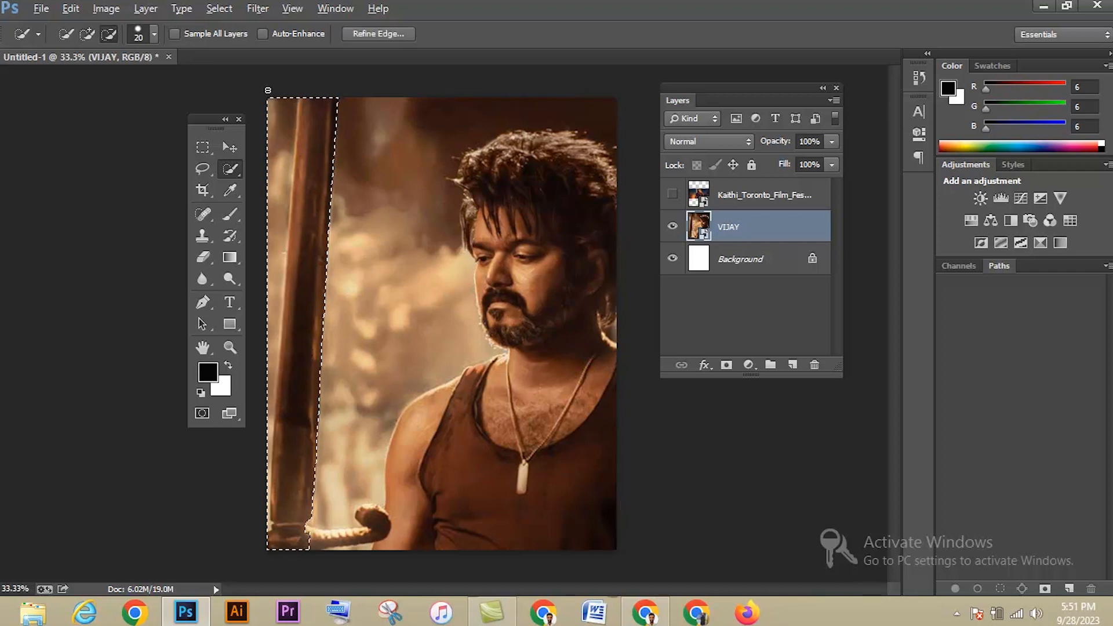
alt+drag(272, 129, 267, 515)
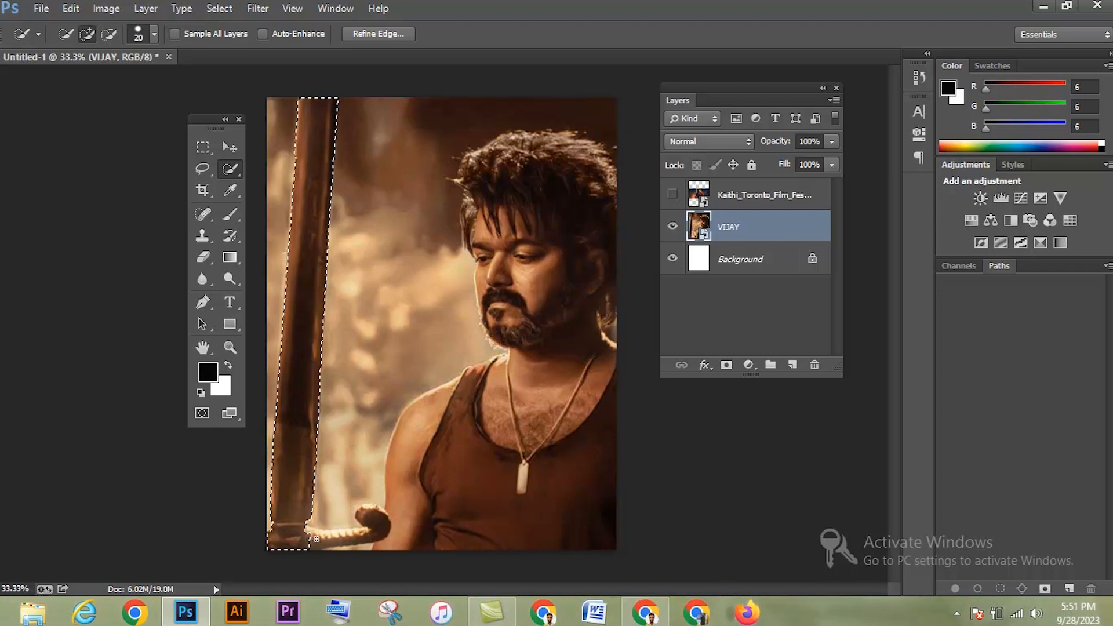
drag(309, 530, 329, 533)
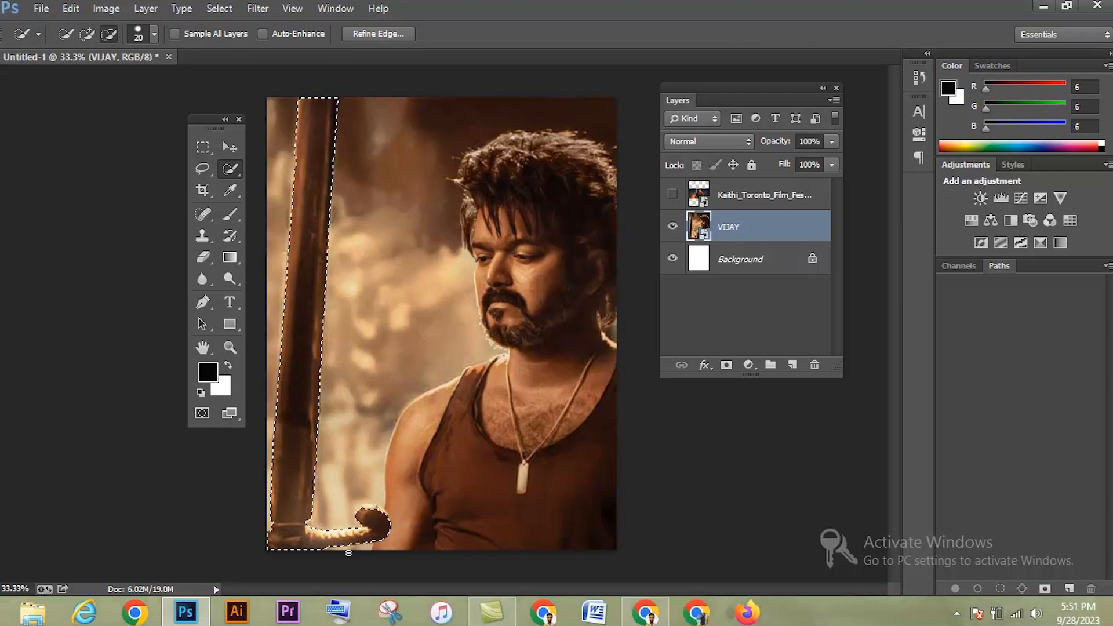
Step: Feather the sword selection at the offered radius, copy it to a new layer and check the isolated cutout
right_click(298, 203)
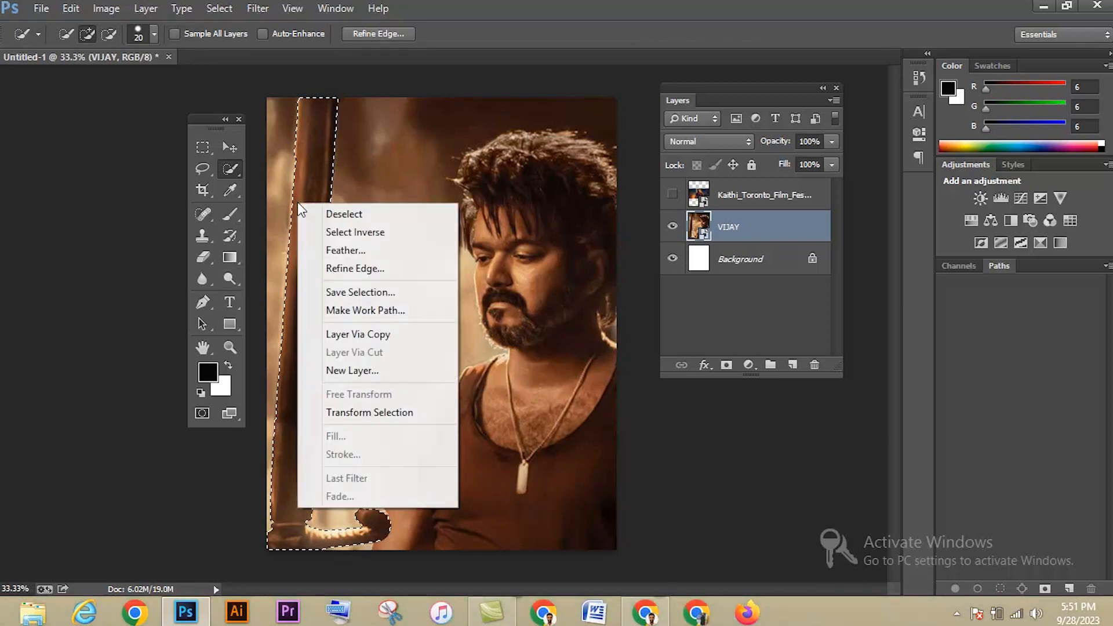
click(352, 249)
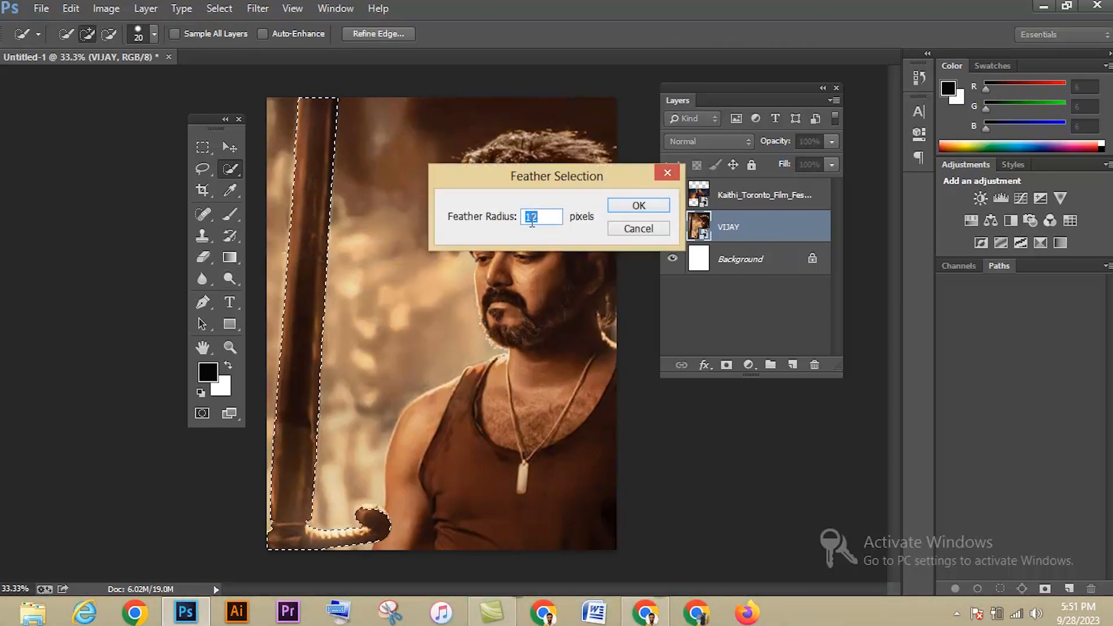
click(624, 210)
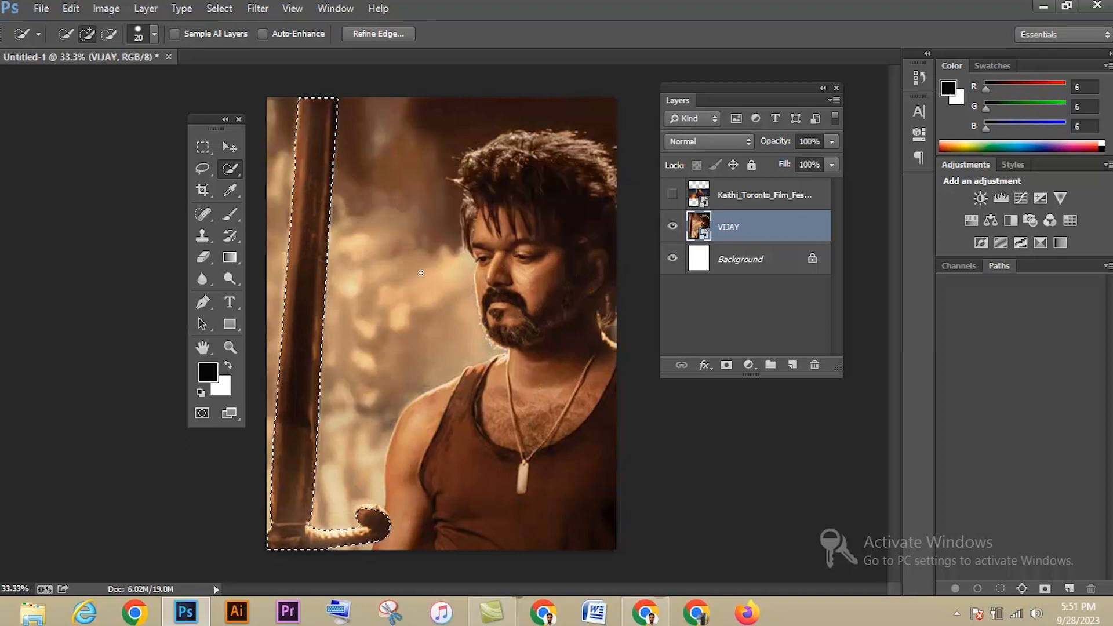
key(ctrl+j)
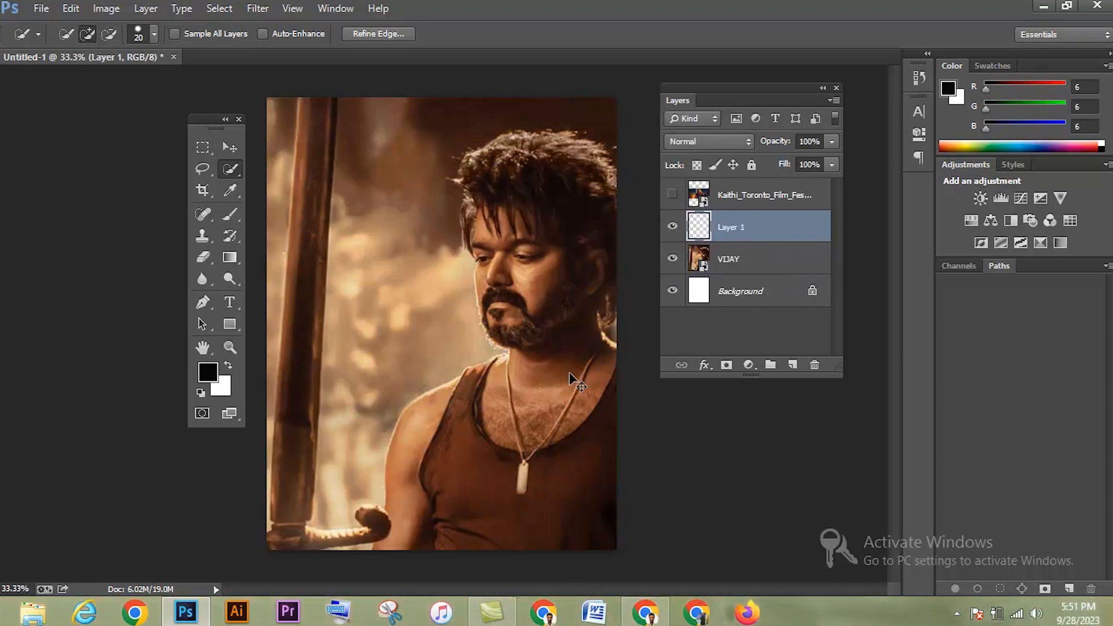
click(674, 227)
click(675, 227)
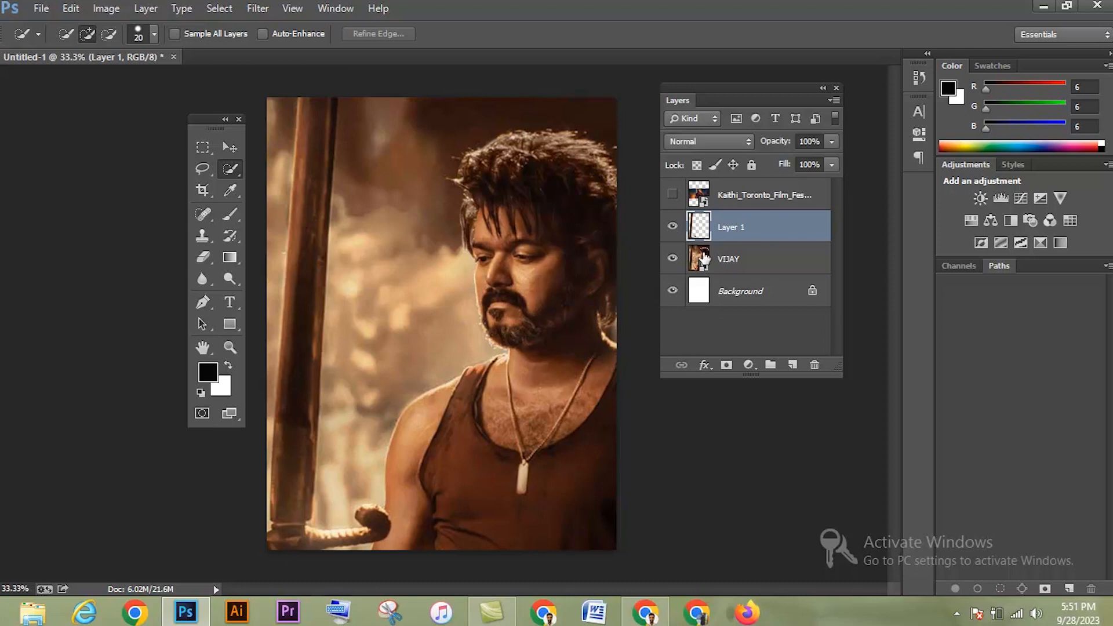
click(674, 260)
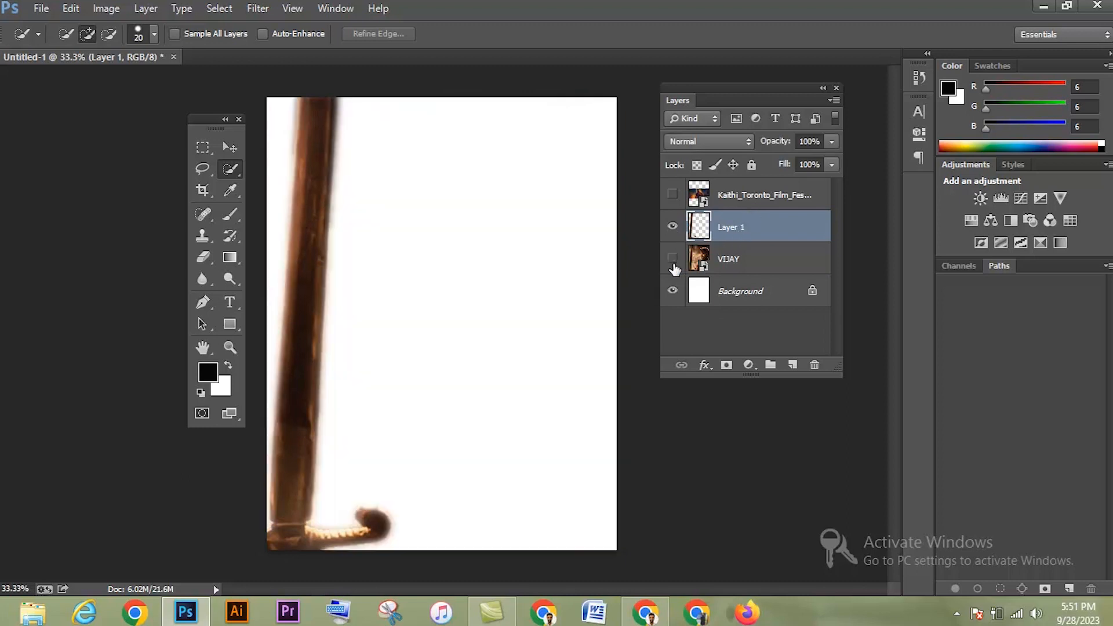
click(672, 259)
Step: Show the Kaithi_Toronto_Film_Festival layer and enlarge it proportionally from its centre to about 119% to cover the canvas
click(672, 196)
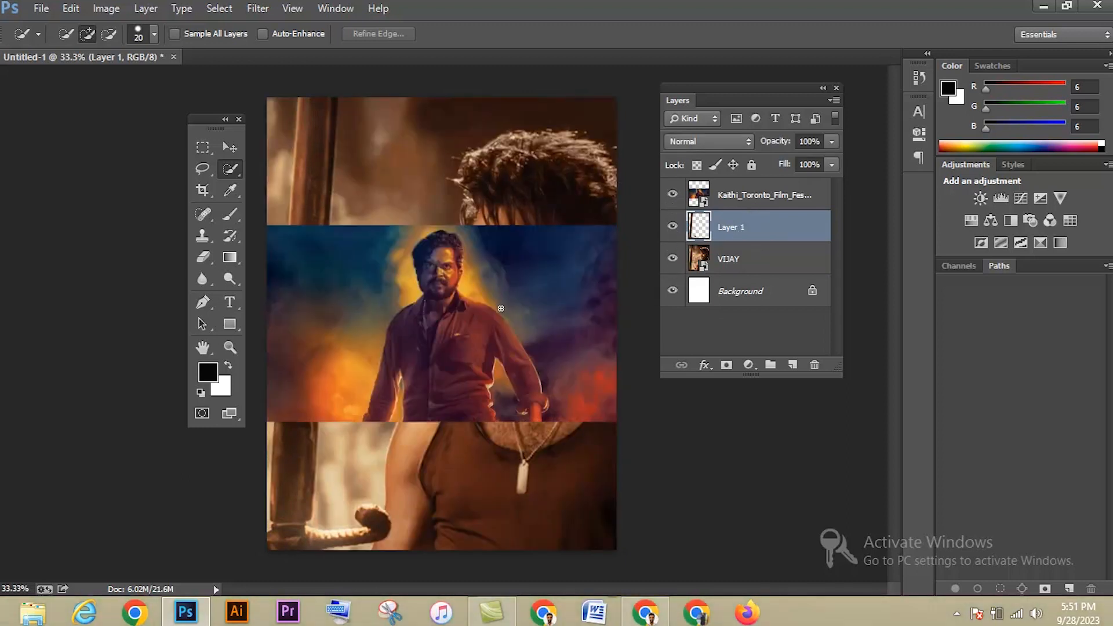
click(753, 208)
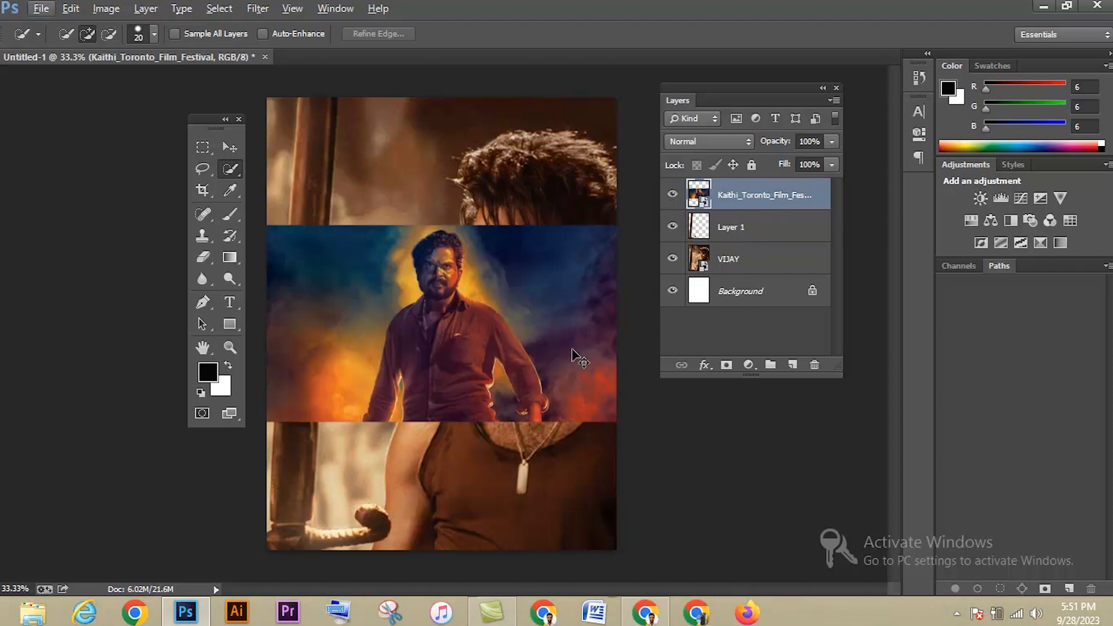
key(ctrl+t)
drag(616, 421, 837, 574)
key(Return)
key(w)
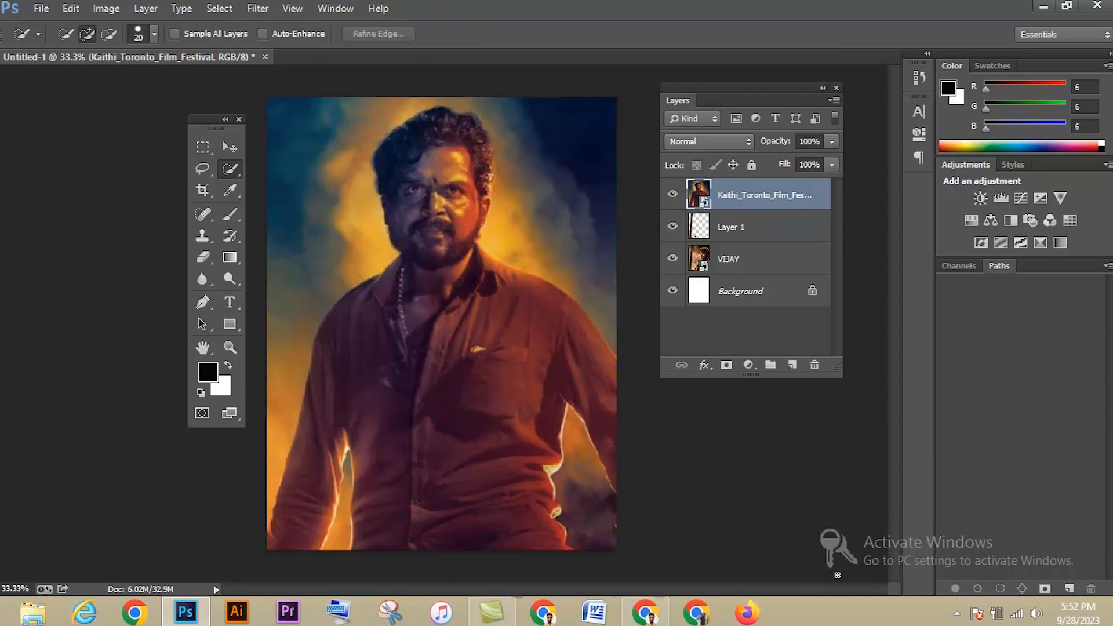
Step: Clip the Kaithi_Toronto_Film_Festival layer to the sword cutout and move it so the man's face falls within the blade
drag(771, 209, 757, 213)
right_click(757, 201)
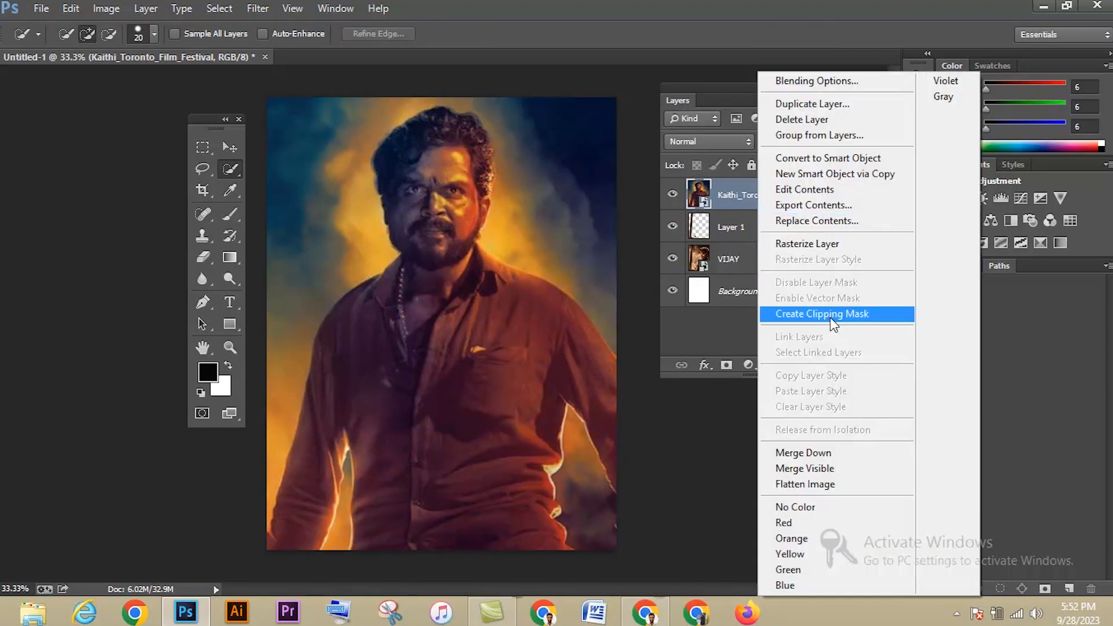
click(826, 316)
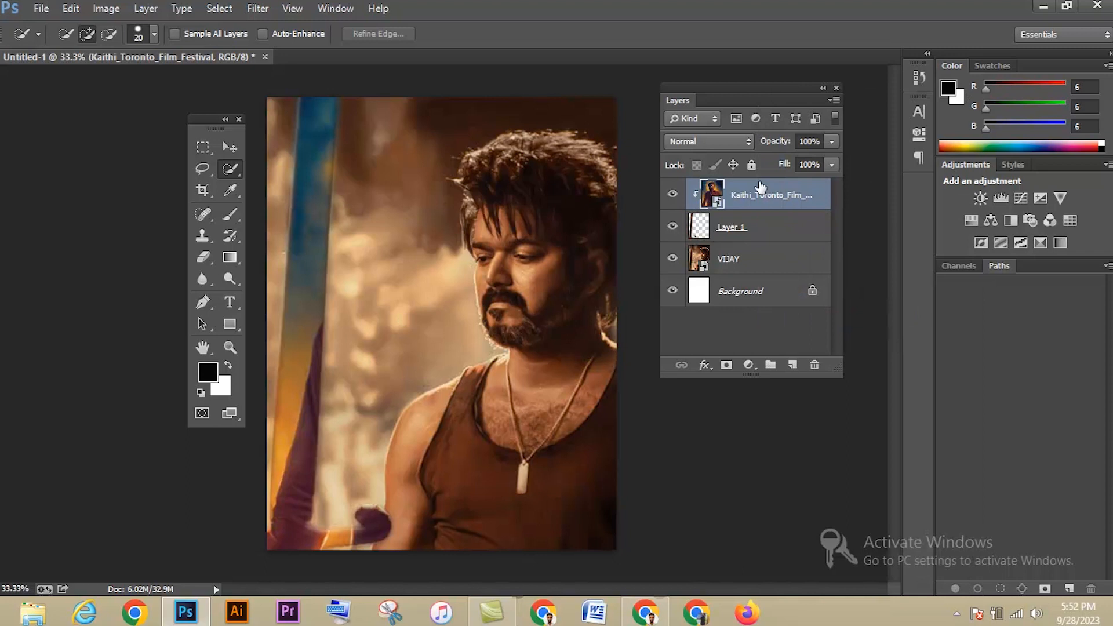
click(230, 148)
drag(313, 287, 139, 249)
drag(259, 310, 376, 378)
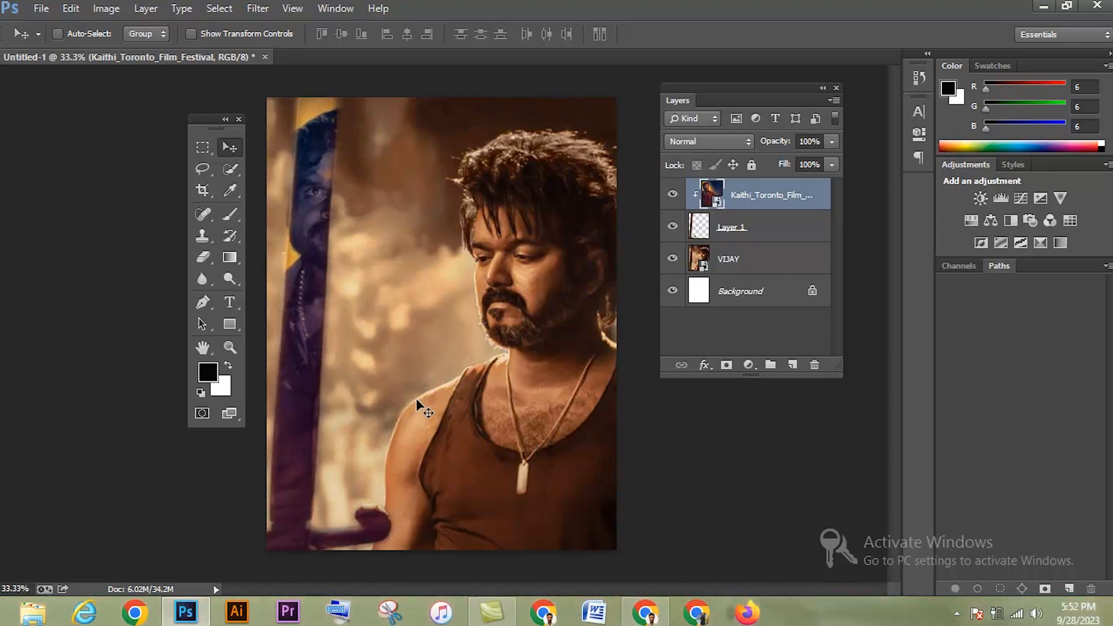
Step: Scale the clipped Kaithi_Toronto_Film_Festival image to about 136% from its centre and shift it slightly down within the blade
key(ctrl+t)
key(ctrl+minus)
key(ctrl+minus)
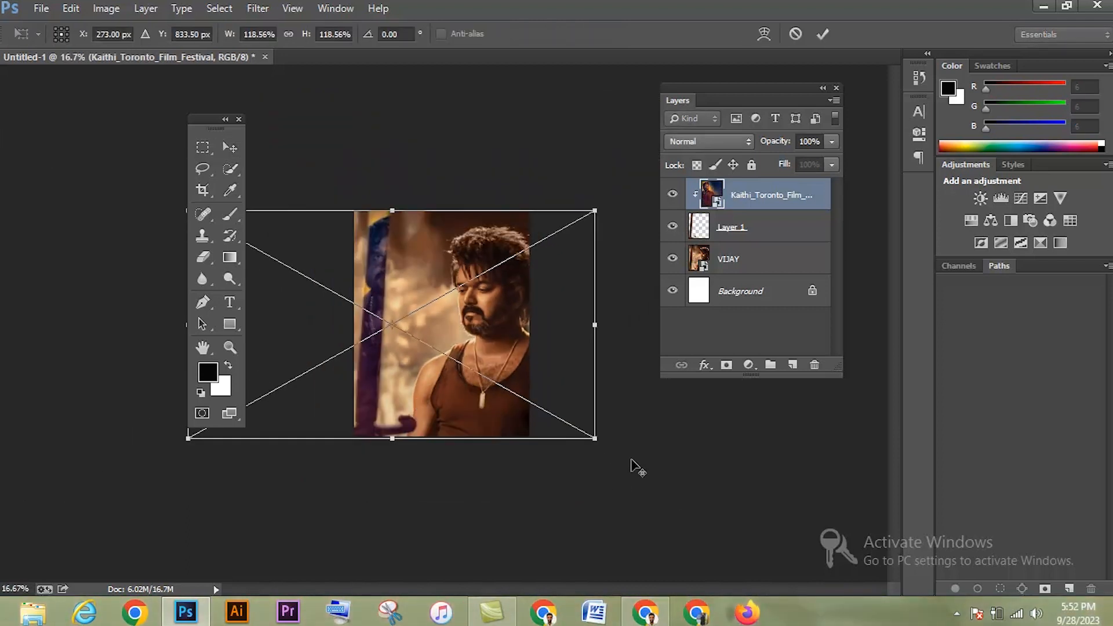
drag(599, 443, 626, 452)
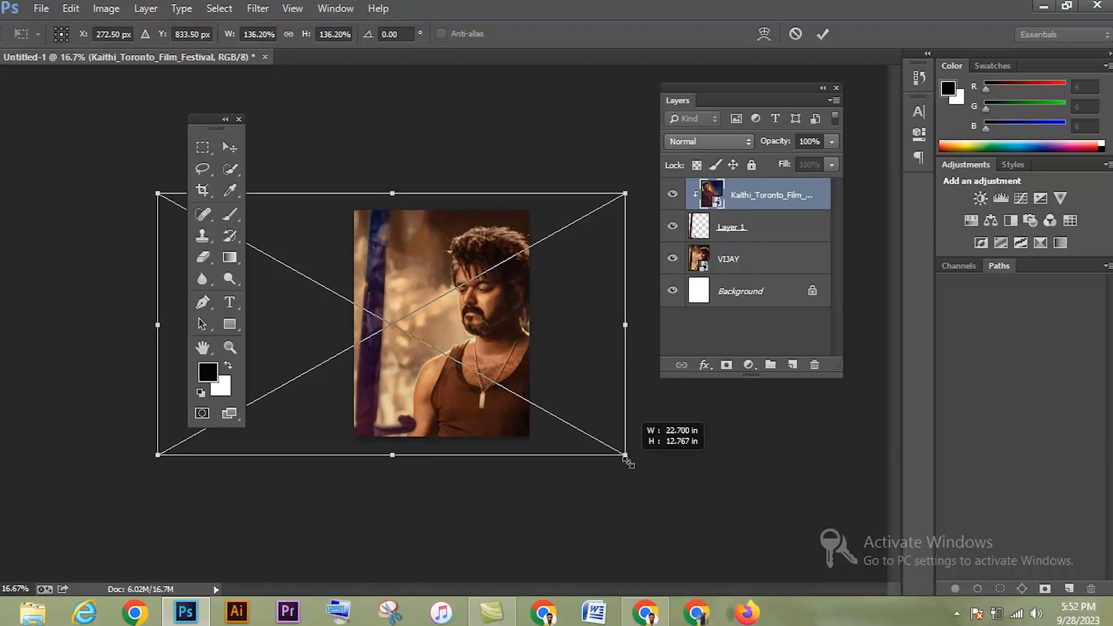
key(Return)
key(ctrl+0)
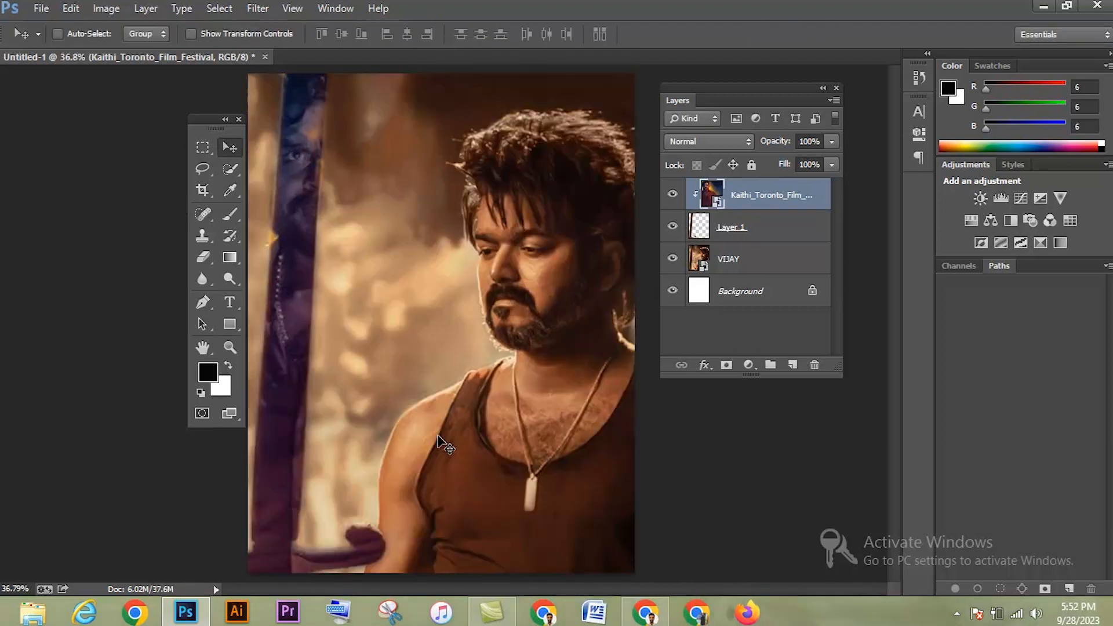
drag(294, 378, 294, 389)
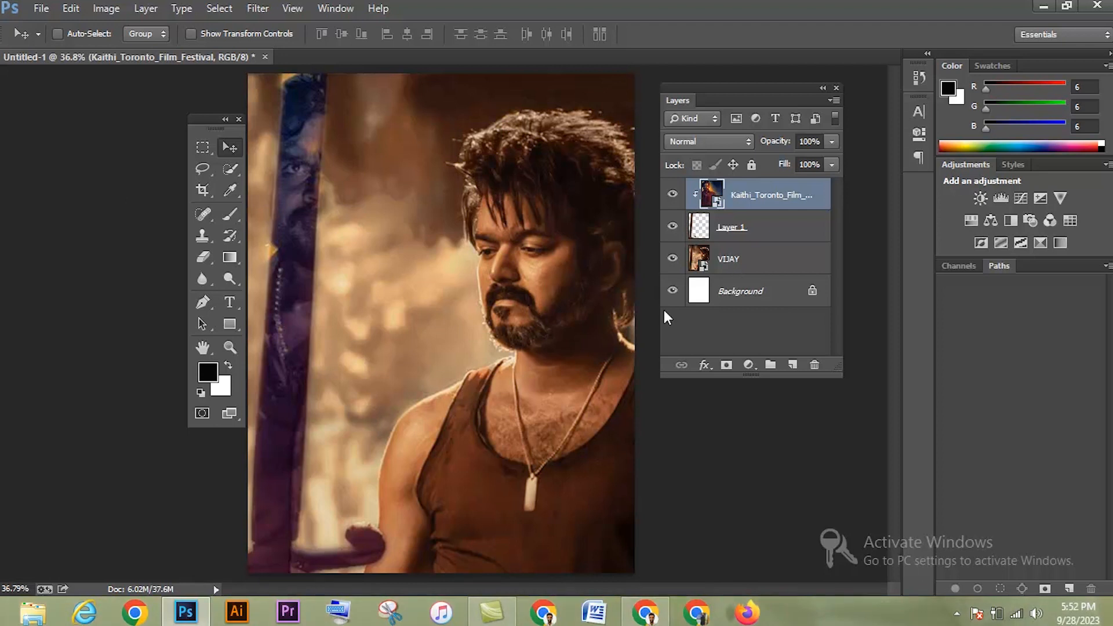
click(748, 365)
click(705, 319)
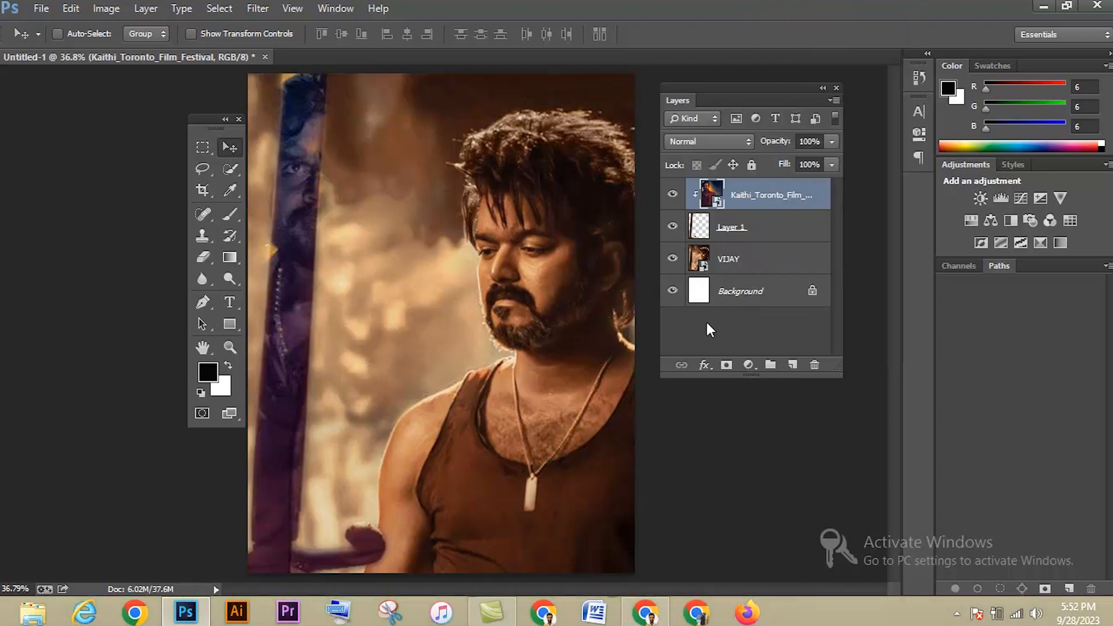
Step: Group the VIJAY, sword cutout and Kaithi_Toronto_Film_Festival layers, and check the group by toggling its visibility
click(757, 262)
shift+click(755, 200)
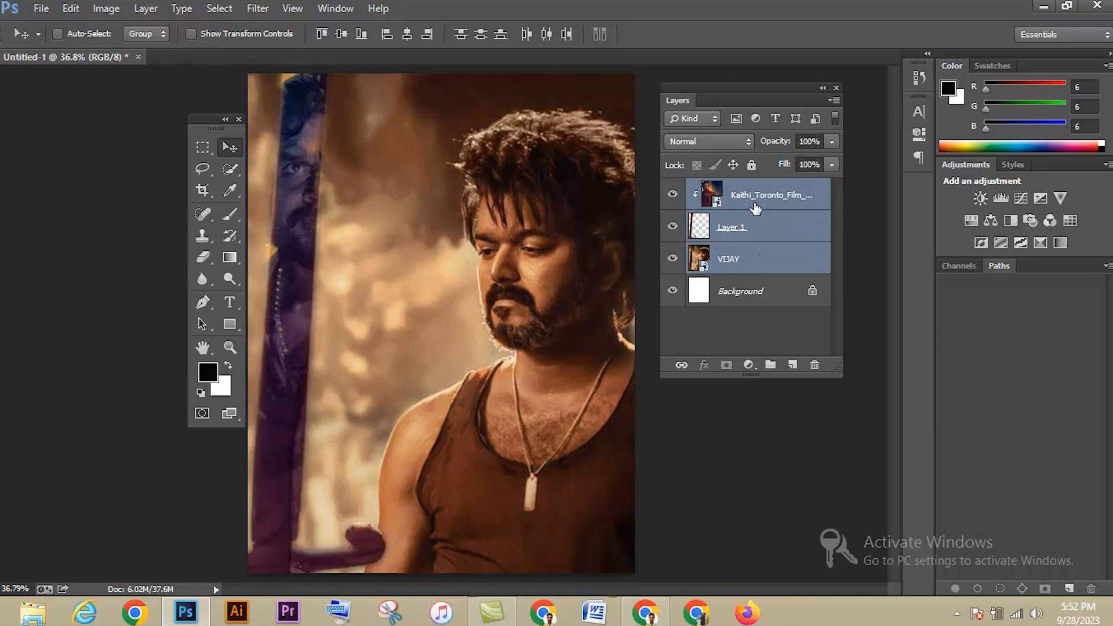
key(ctrl+g)
click(673, 187)
click(673, 188)
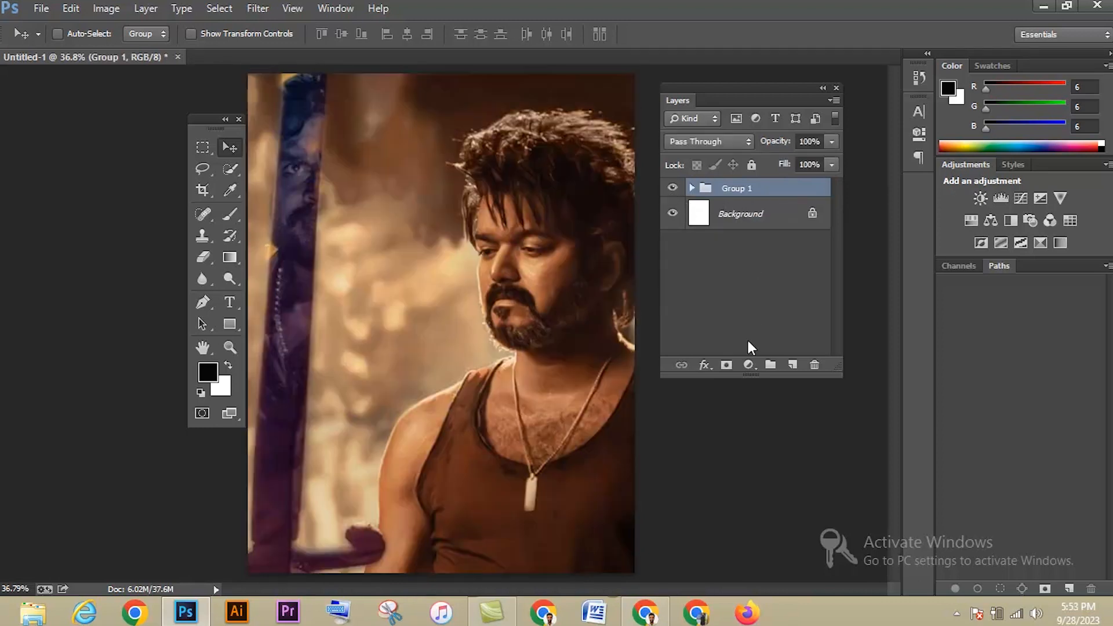
Step: Add a Color Lookup adjustment layer clipped to Group 1 and apply the DropBlues.3DL LUT
click(749, 366)
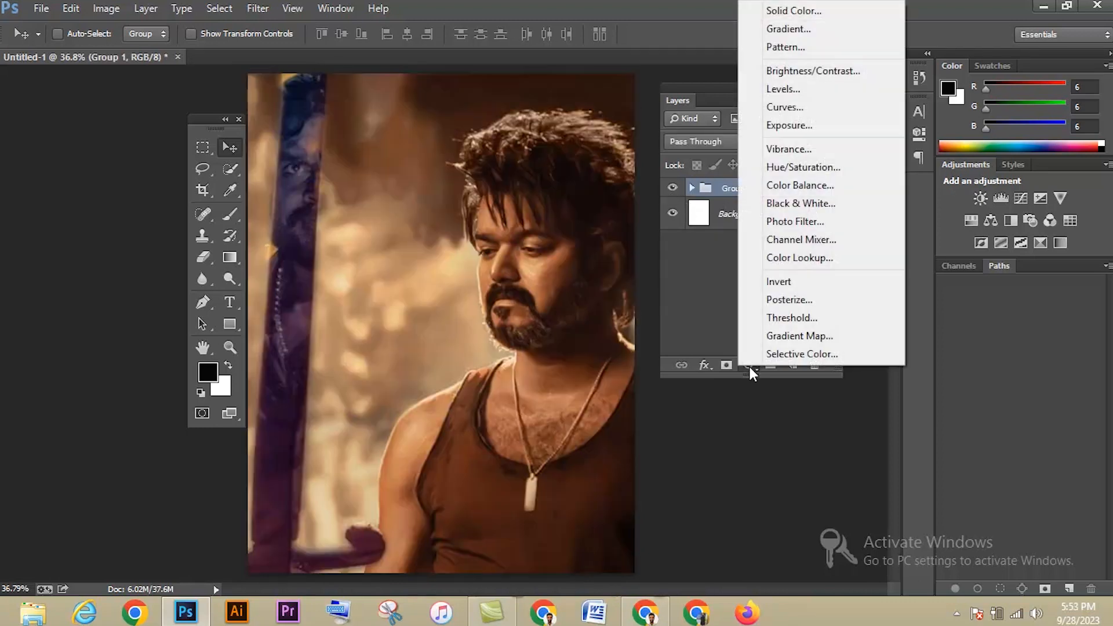
click(789, 258)
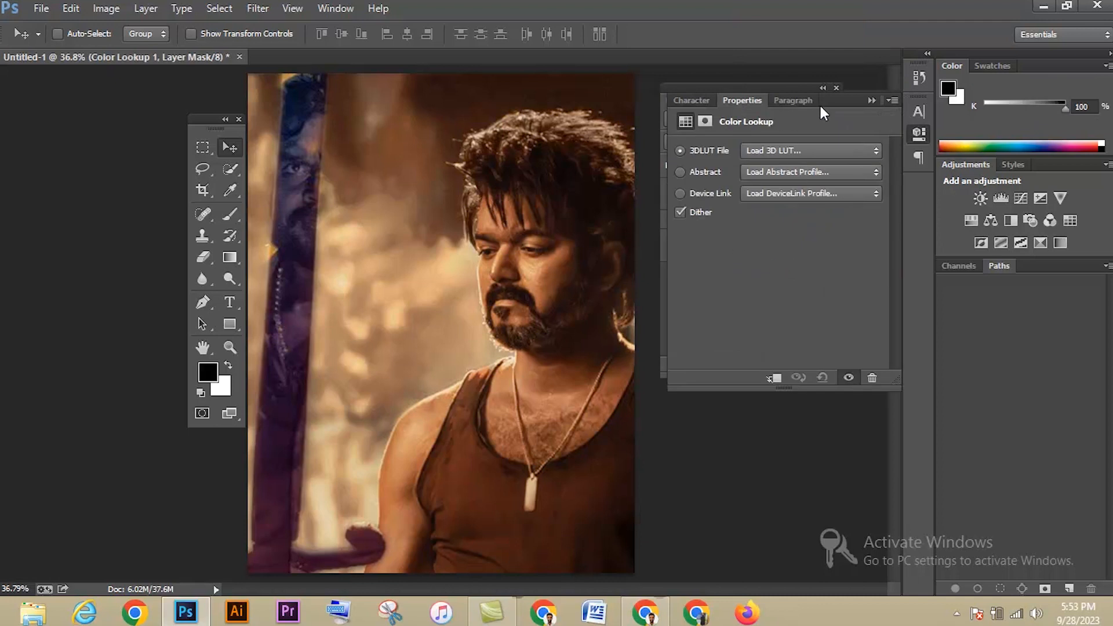
drag(826, 99, 722, 276)
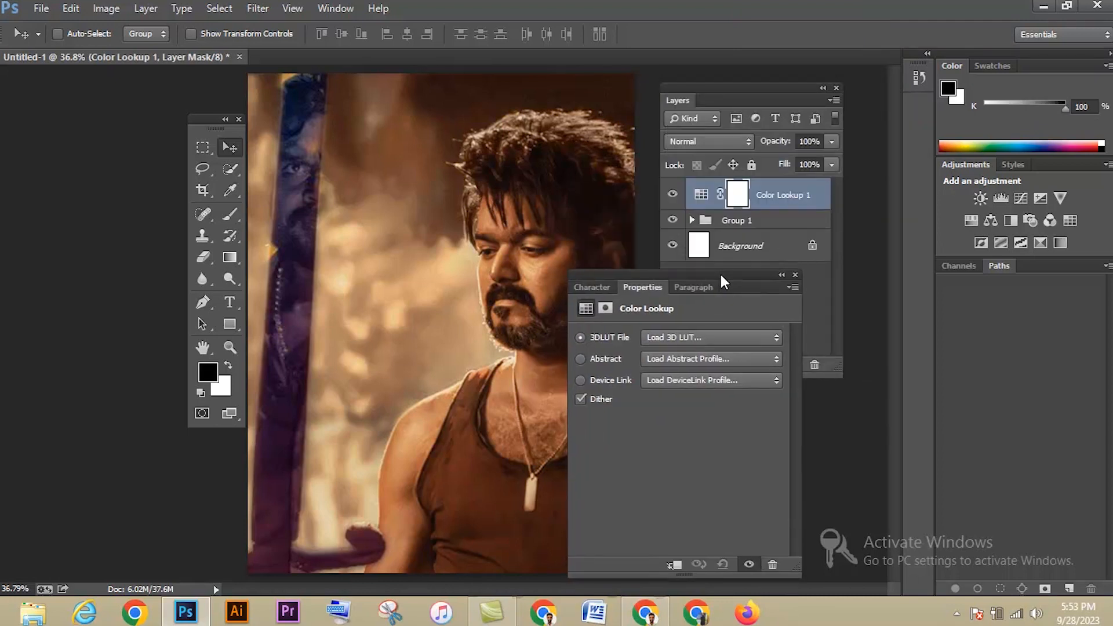
alt+click(784, 206)
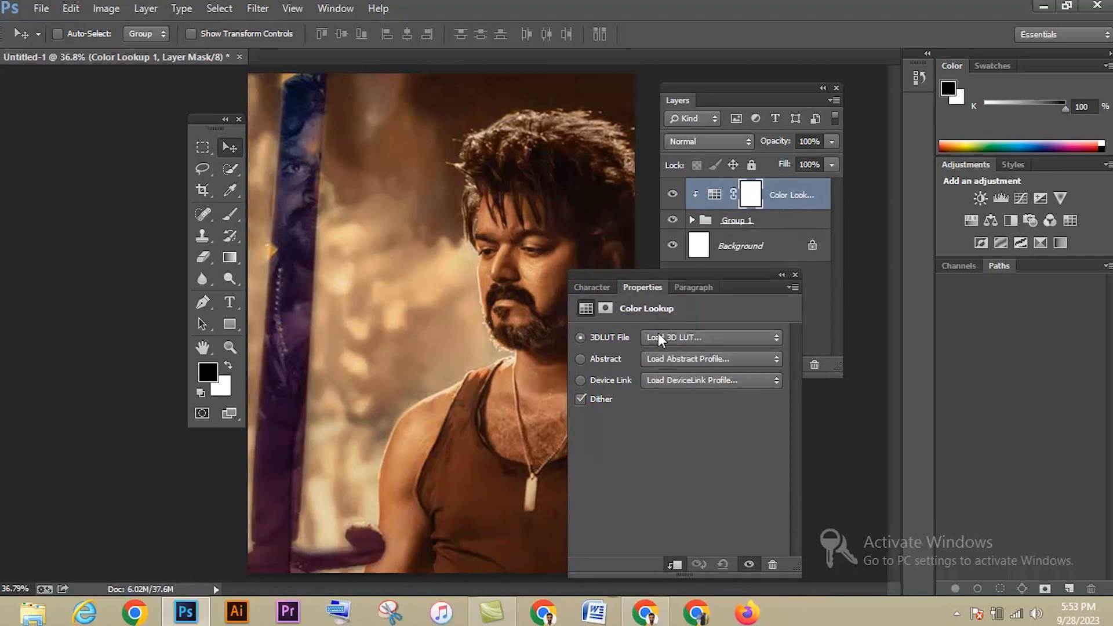
click(659, 335)
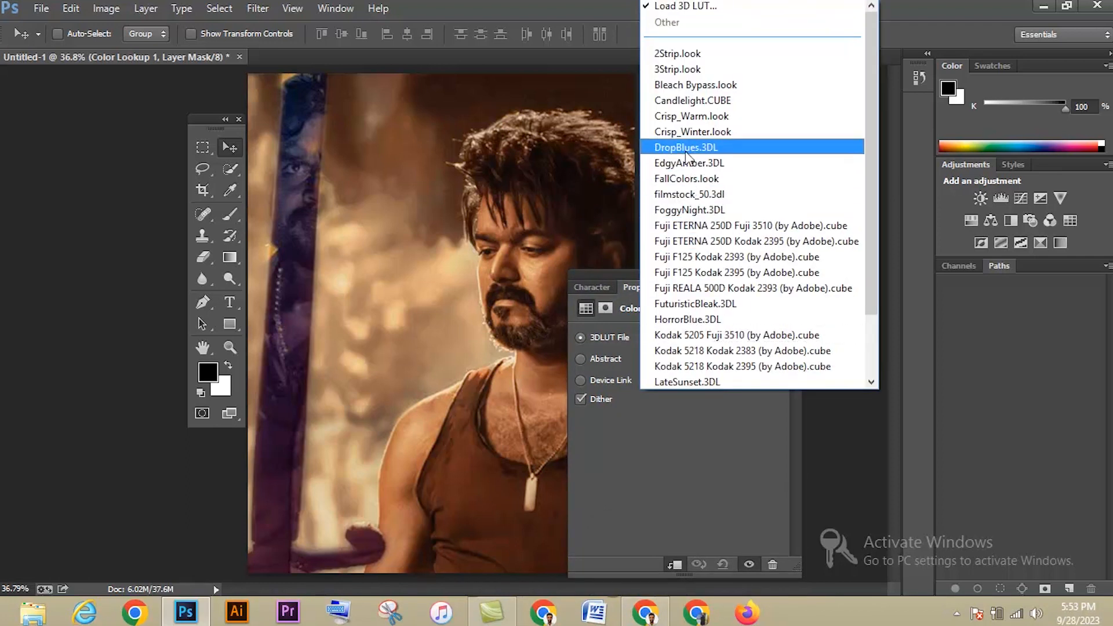
click(686, 148)
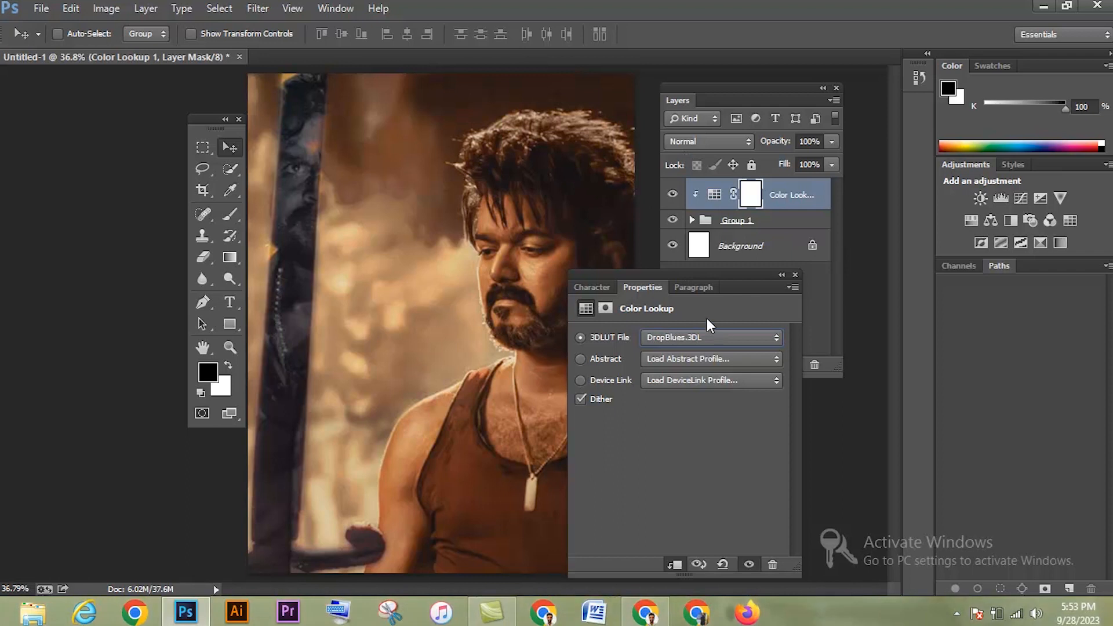
Step: Try the FallColors.look LUT on the Color Lookup layer, restore DropBlues.3DL and close the adjustment's properties
click(669, 340)
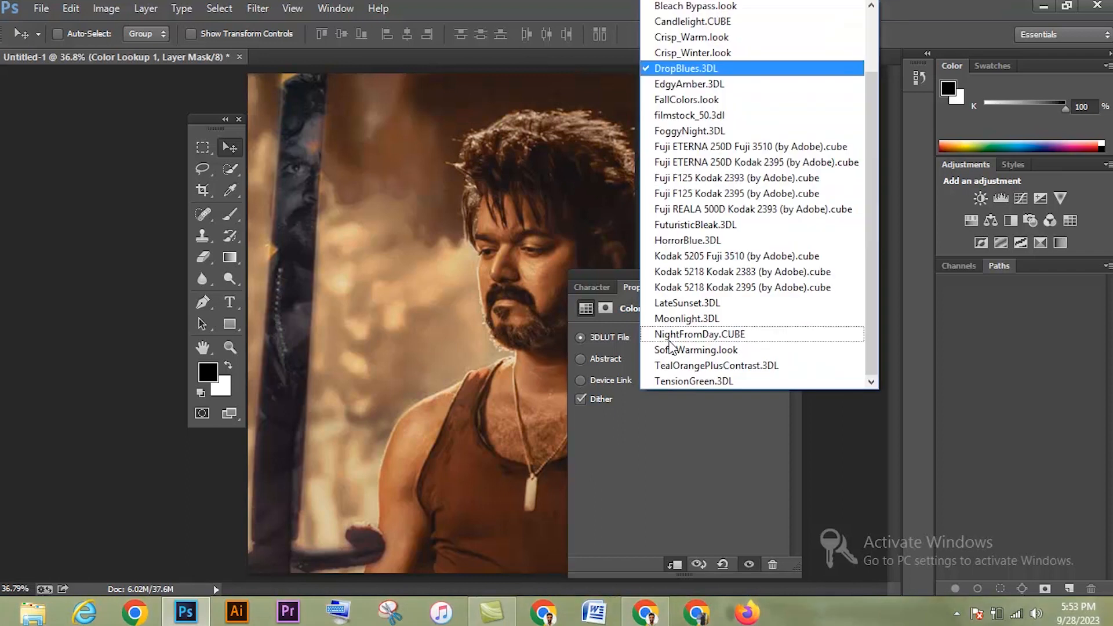
click(670, 98)
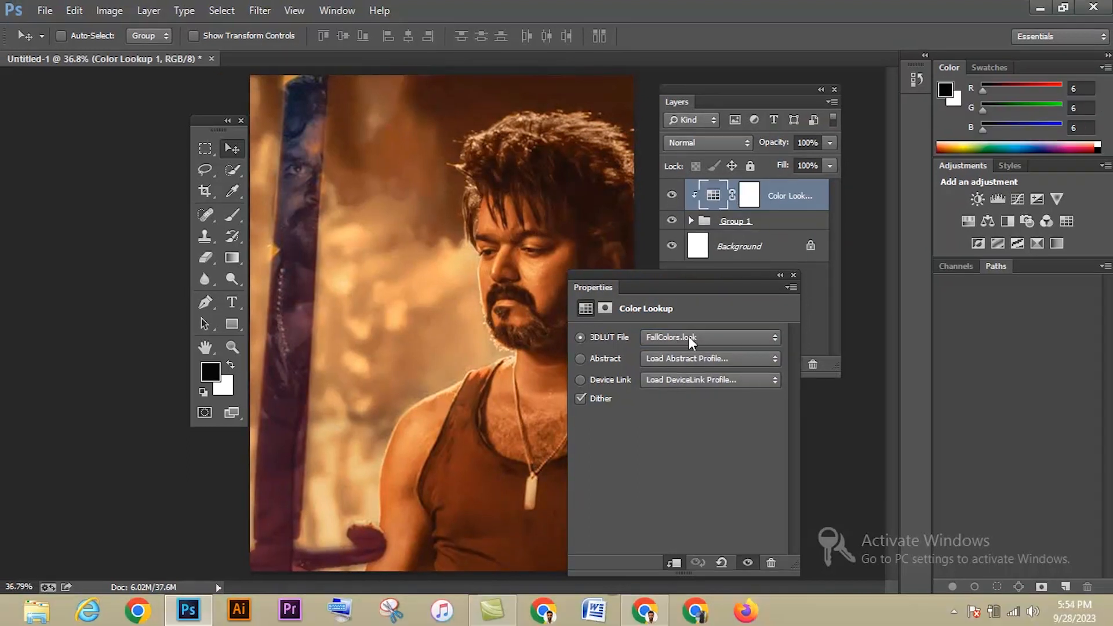
click(687, 337)
click(685, 71)
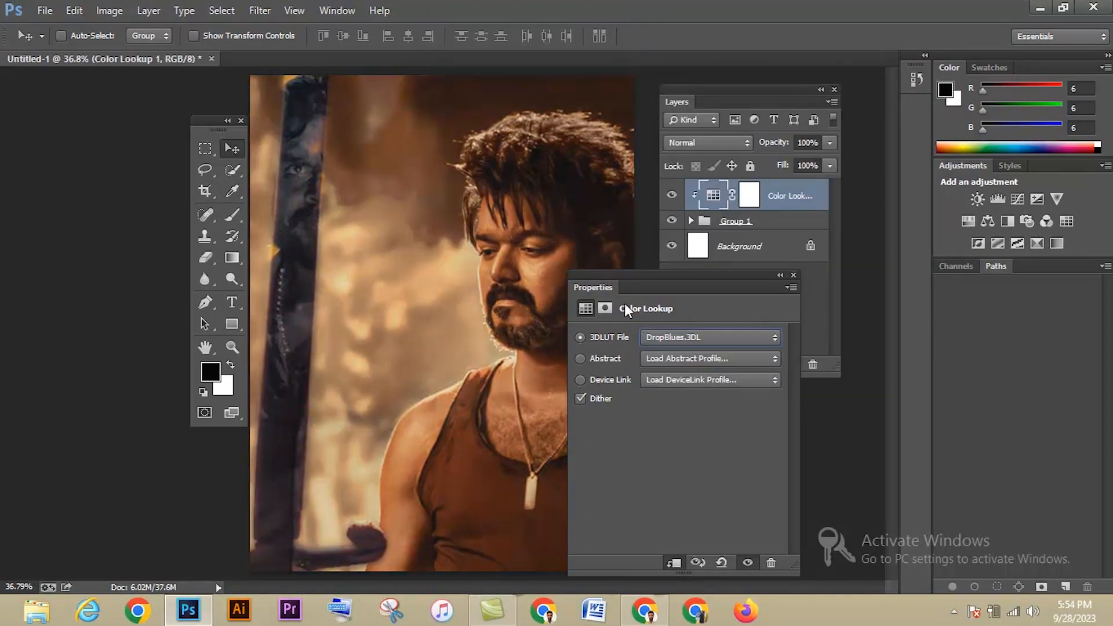
click(779, 275)
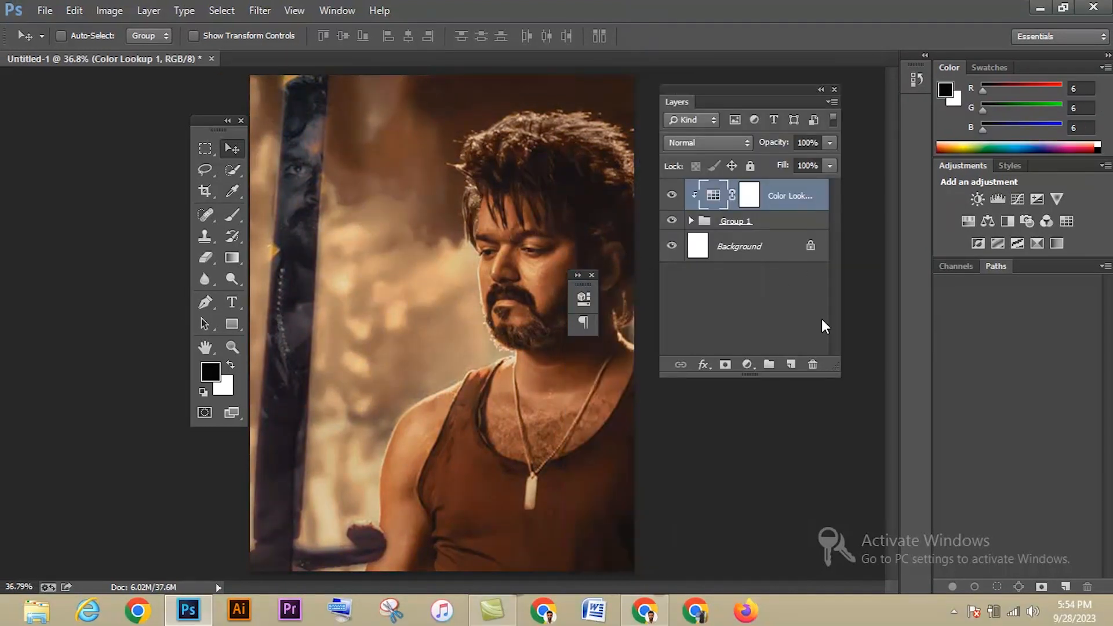
click(747, 364)
click(592, 276)
click(593, 273)
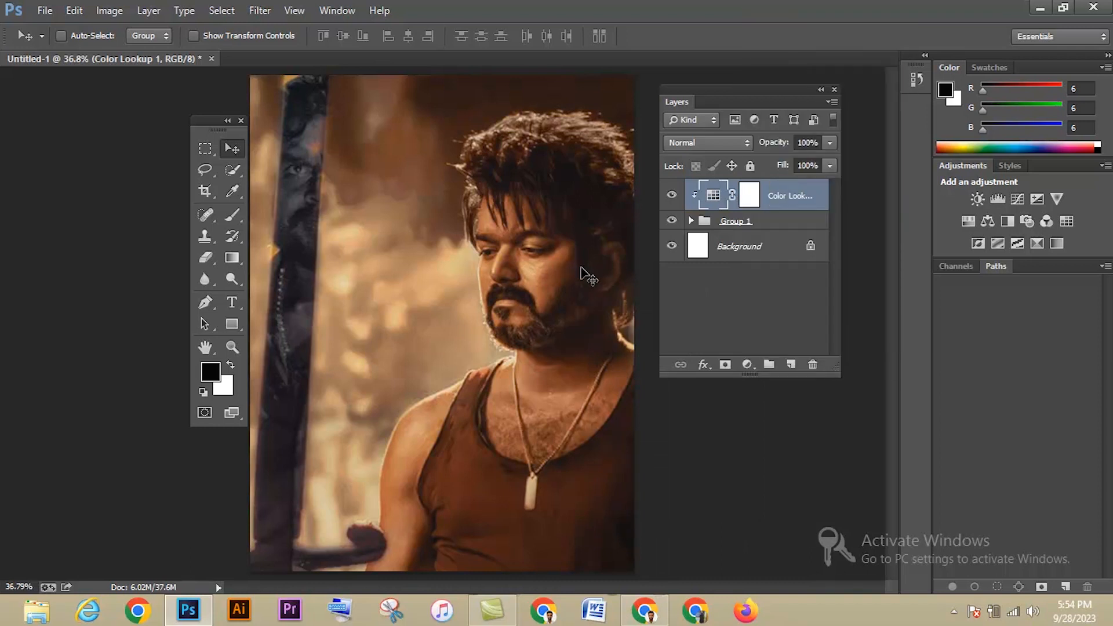
Step: Add a Curves adjustment layer clipped to Group 1, apply the automatic correction and close its properties
click(747, 364)
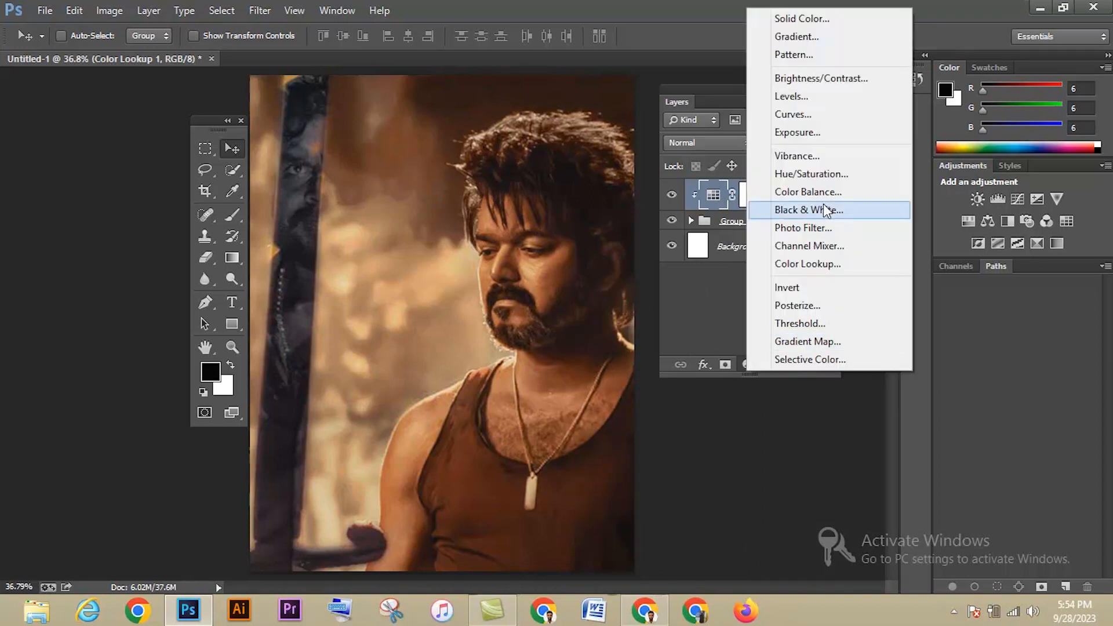
click(796, 114)
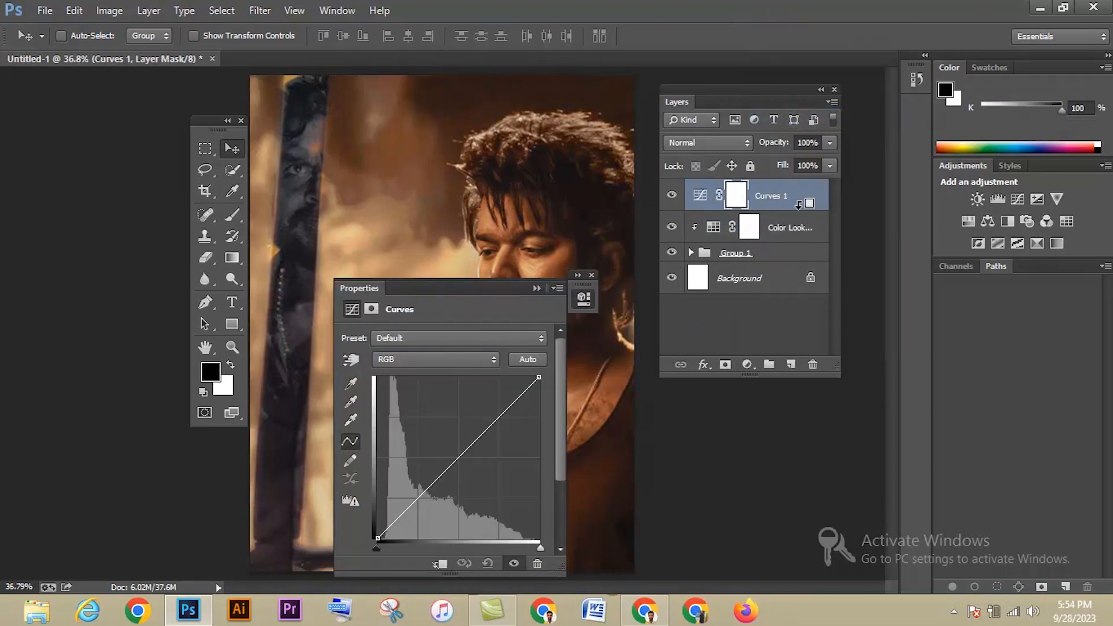
alt+click(798, 206)
right_click(798, 204)
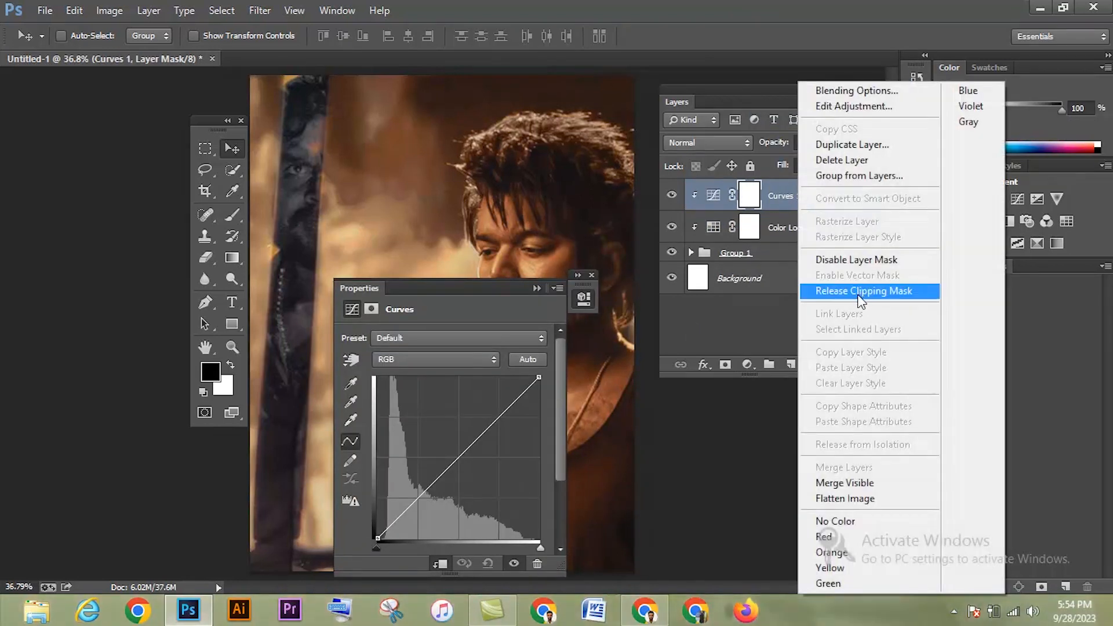
click(516, 359)
click(518, 359)
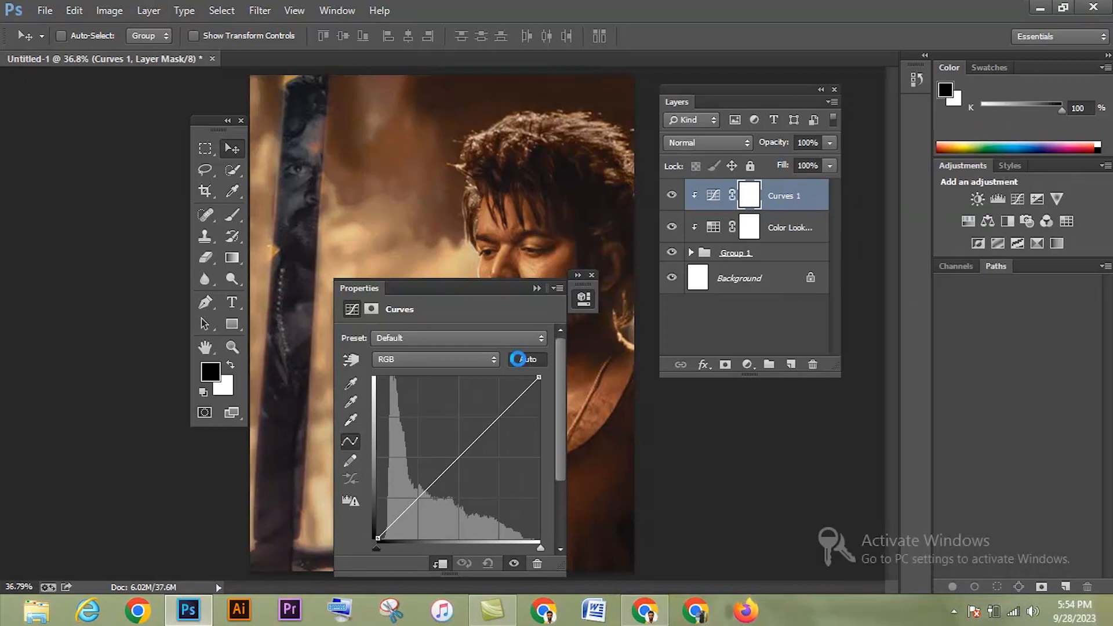
click(537, 288)
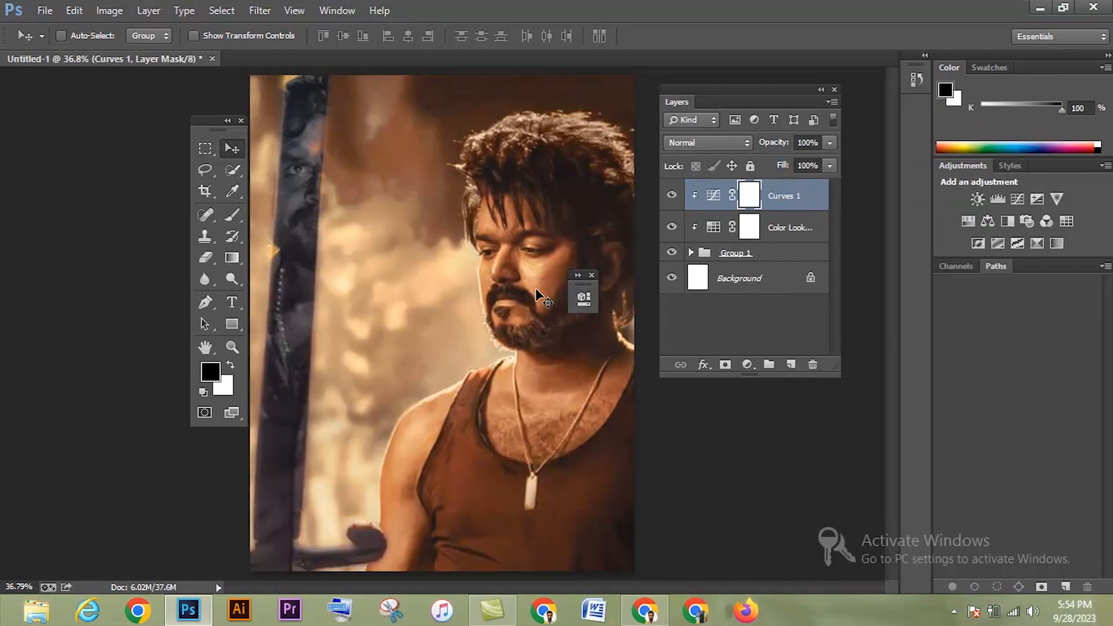
click(591, 275)
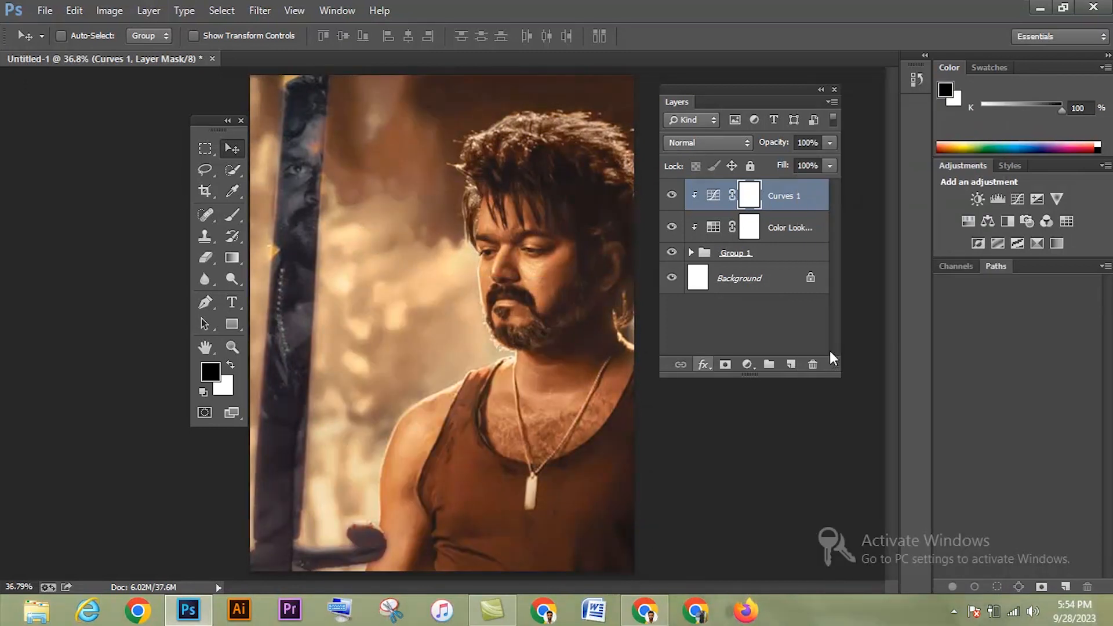
Step: Expand Group 1 and place the wp12220939 image from the poster folder directly above the group
click(767, 259)
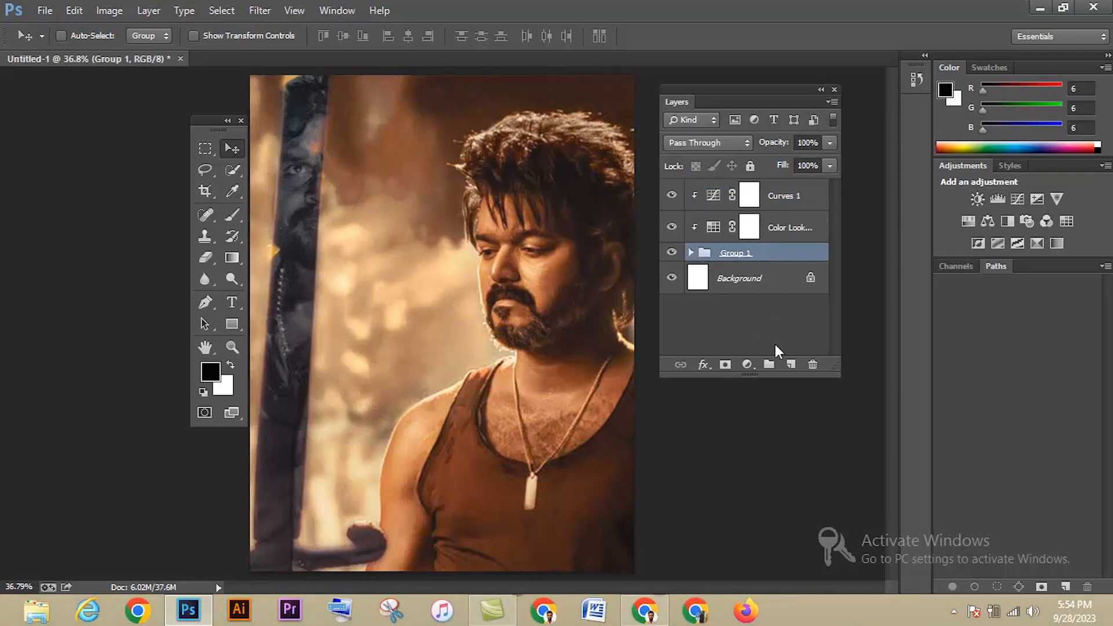
click(690, 253)
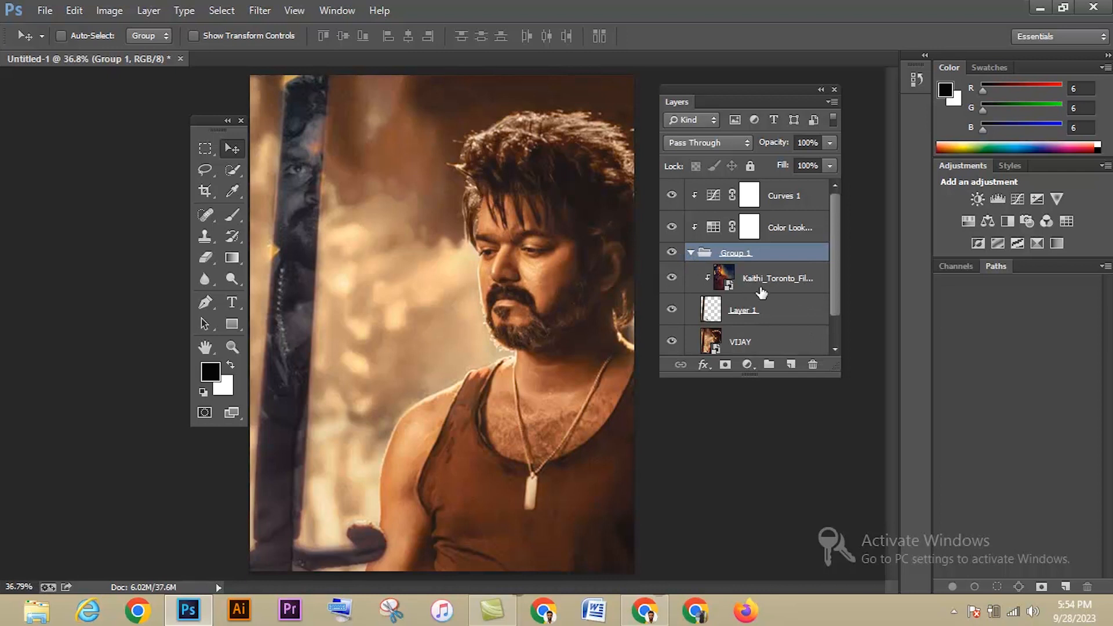
click(44, 10)
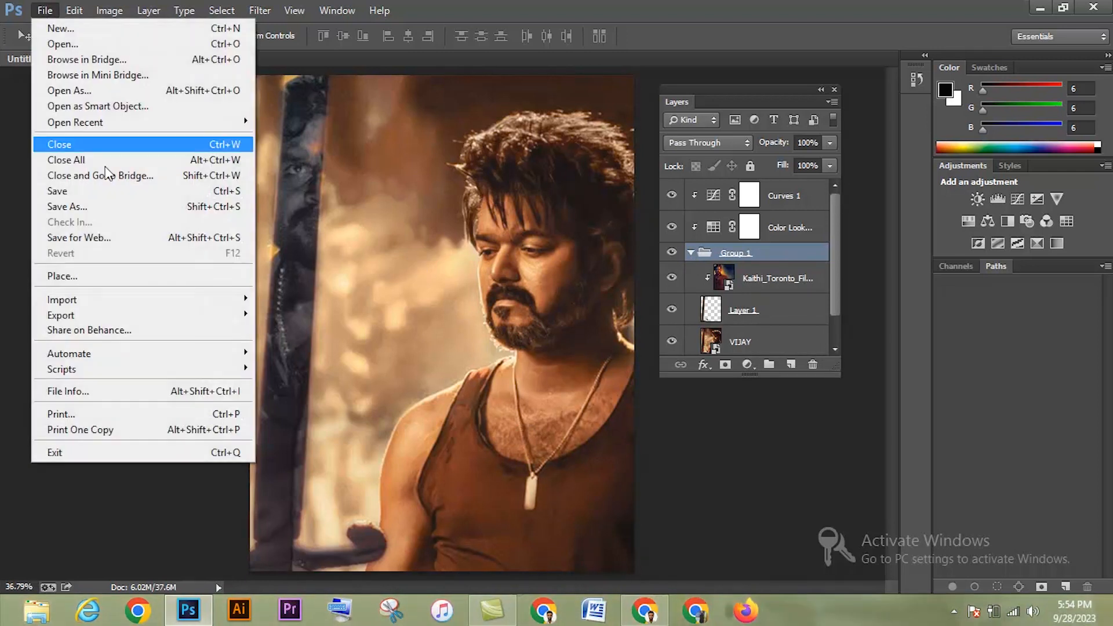
click(52, 276)
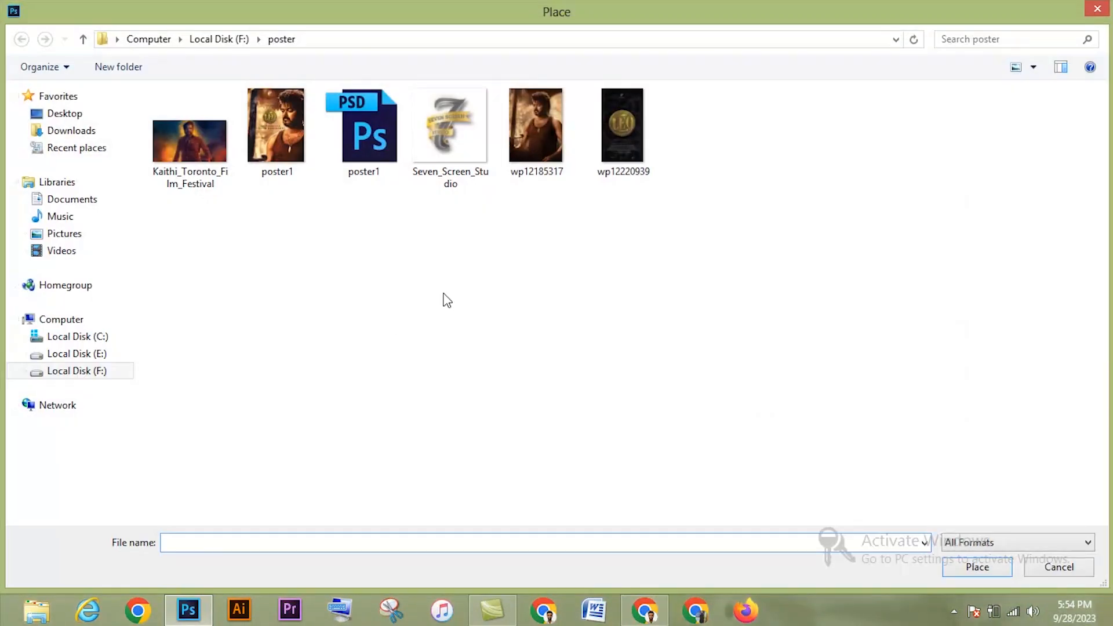
click(631, 142)
click(964, 567)
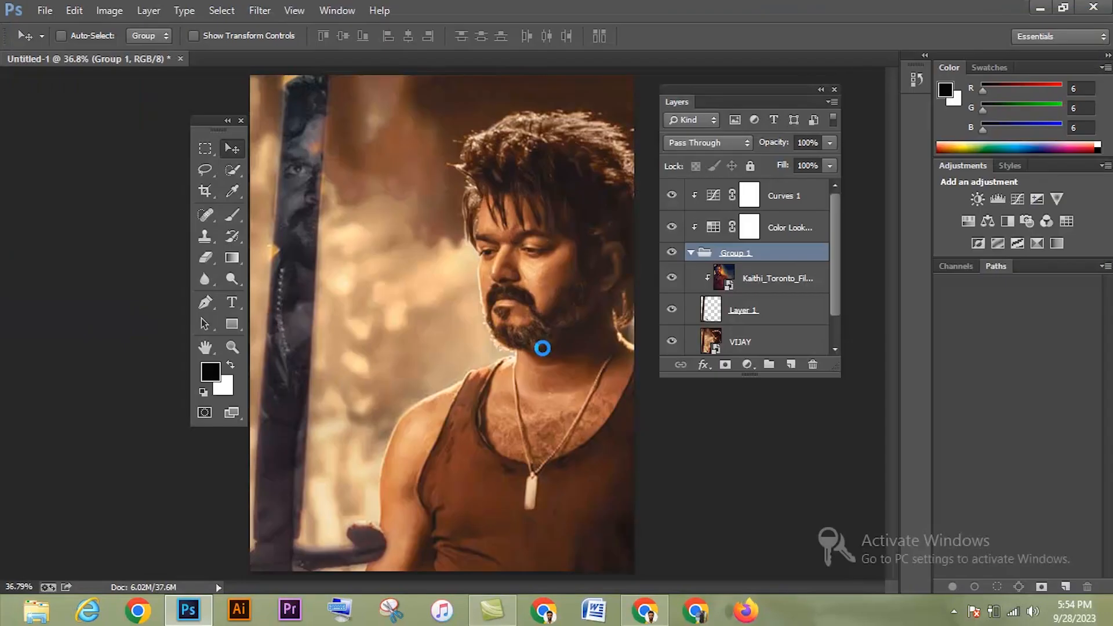
key(Return)
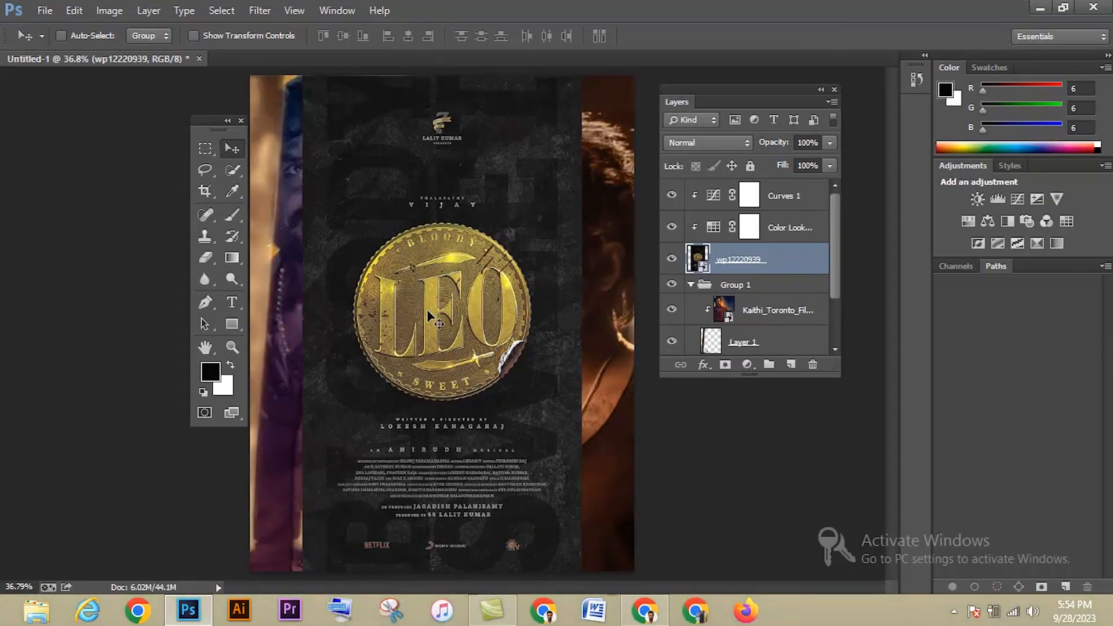
Step: Select the round gold LEO coin with Quick Selection and copy it to a new layer
key(w)
mouse_move(401, 291)
mouse_down()
mouse_move(426, 266)
mouse_move(407, 246)
mouse_move(488, 346)
mouse_move(480, 368)
mouse_move(497, 357)
mouse_move(510, 365)
mouse_move(521, 311)
mouse_move(489, 321)
mouse_move(484, 380)
mouse_move(416, 382)
mouse_move(363, 292)
mouse_up()
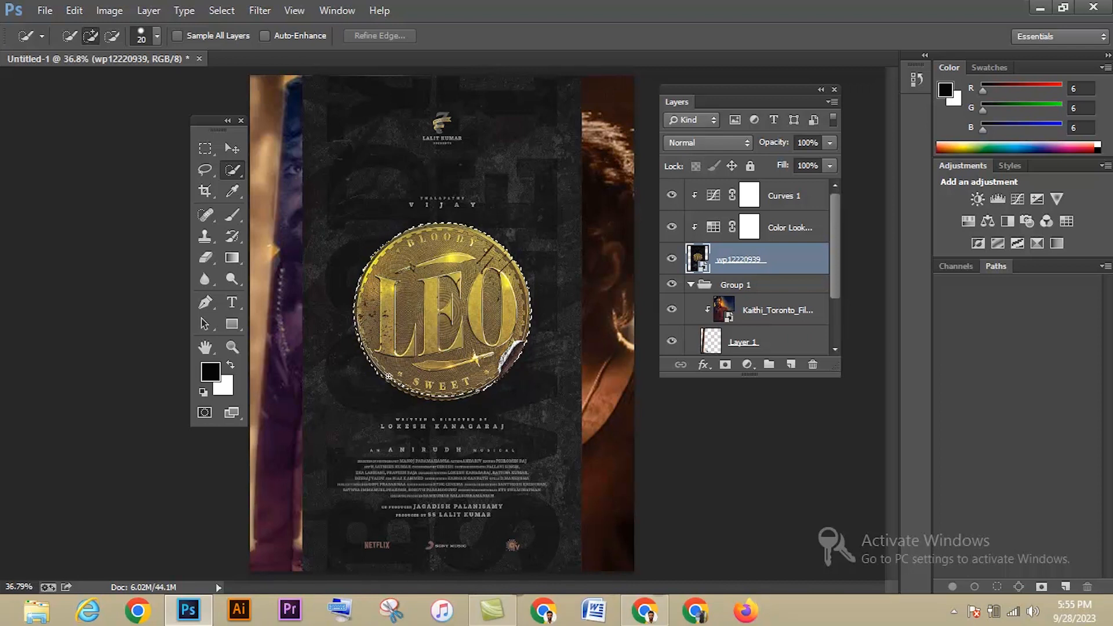
drag(468, 387, 495, 365)
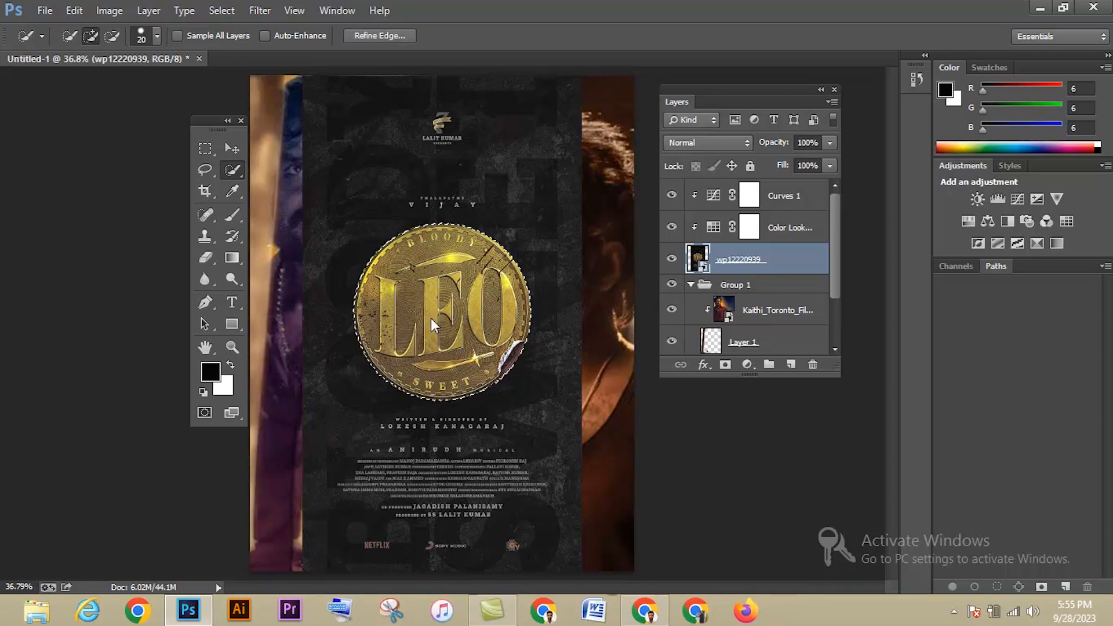
key(ctrl+j)
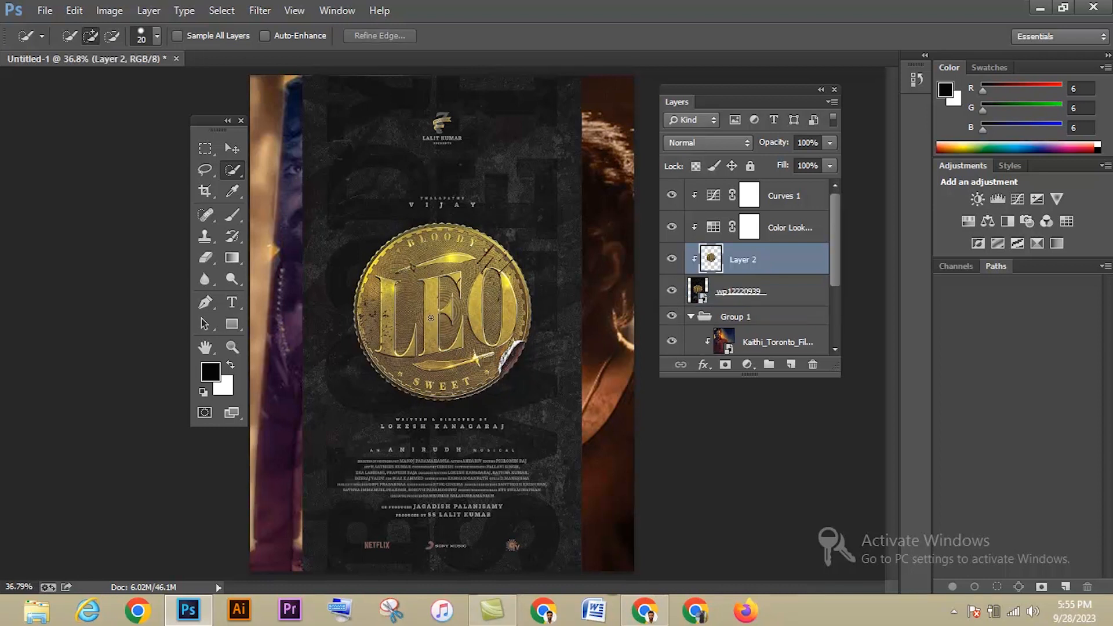
Step: Delete the wp12220939 layer and move the LEO coin layer to the top of Group 1's contents
click(672, 293)
click(751, 292)
key(Delete)
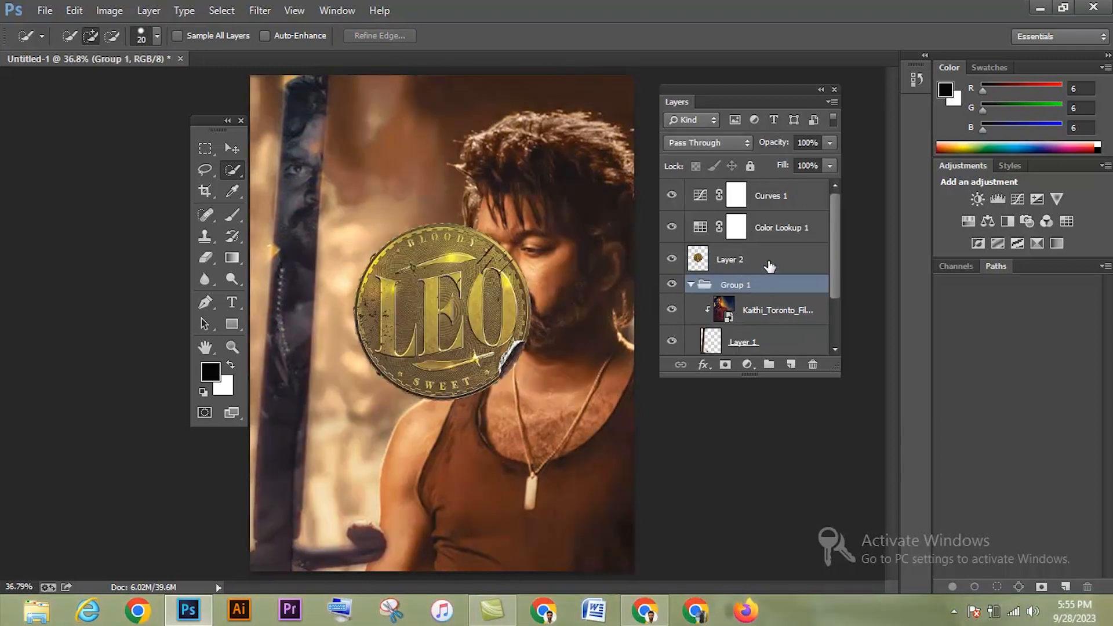
click(769, 266)
drag(770, 266, 770, 299)
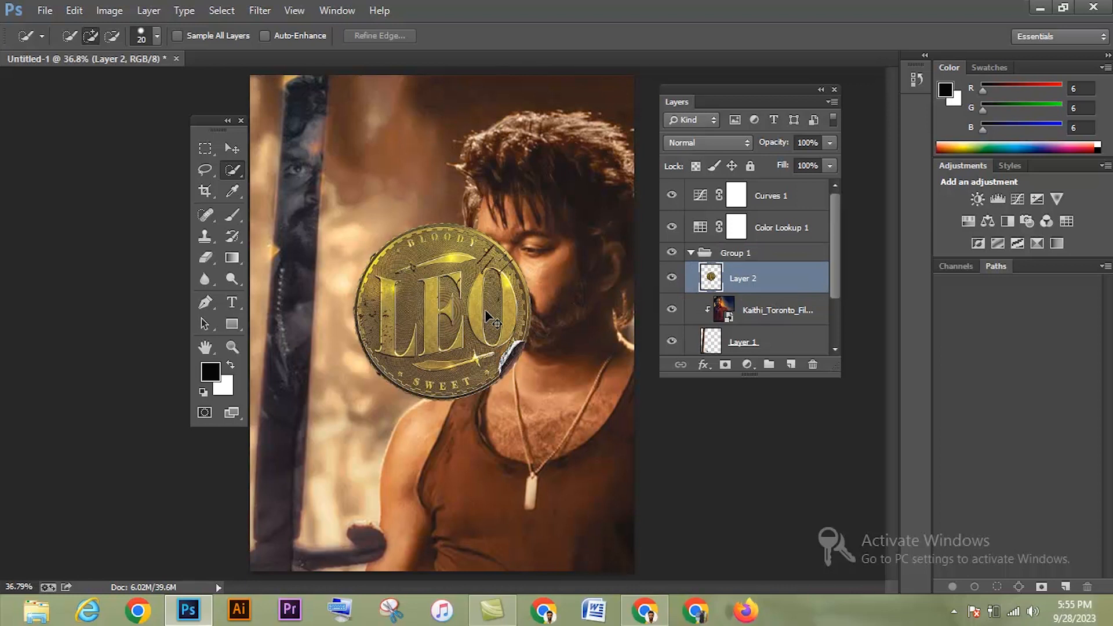
Step: Shrink the LEO coin to less than half its size and position it between the sword and the man's face
key(ctrl+t)
drag(532, 399, 477, 345)
mouse_move(455, 305)
mouse_down()
mouse_move(399, 266)
mouse_move(403, 275)
mouse_up()
key(Return)
key(w)
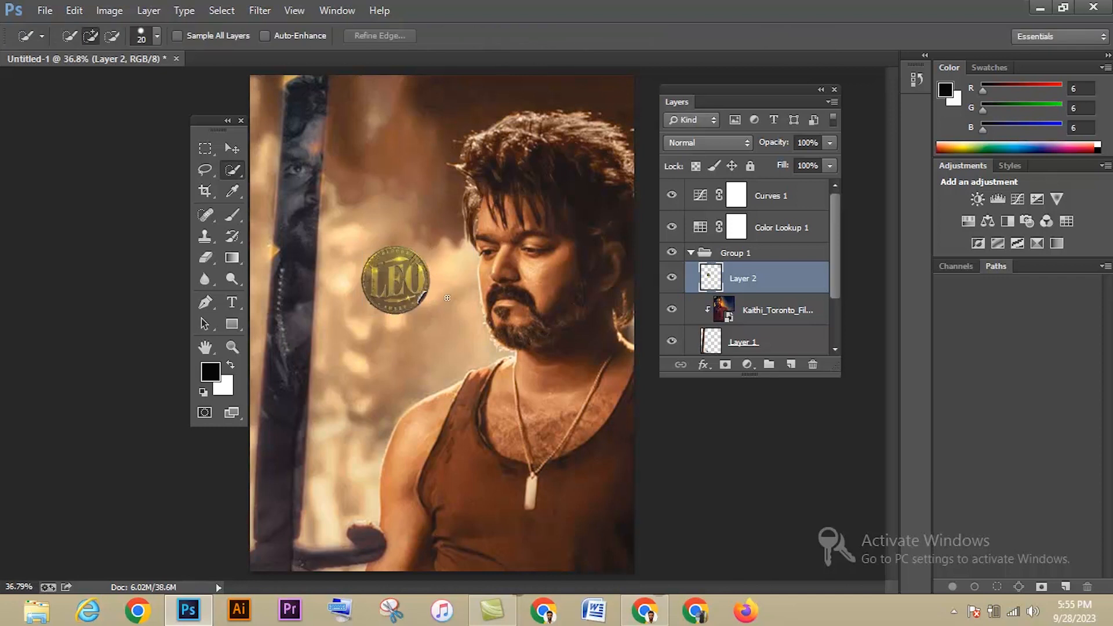
Step: Add the text THALAPATHY above the LEO coin, on a layer directly over the coin layer
click(692, 258)
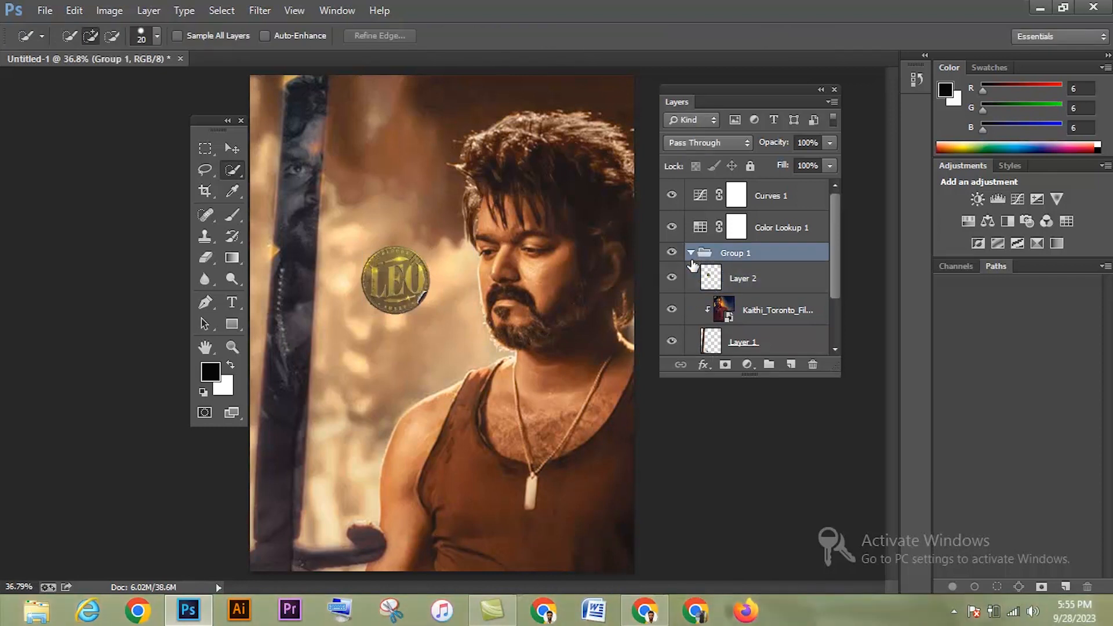
click(774, 295)
click(235, 307)
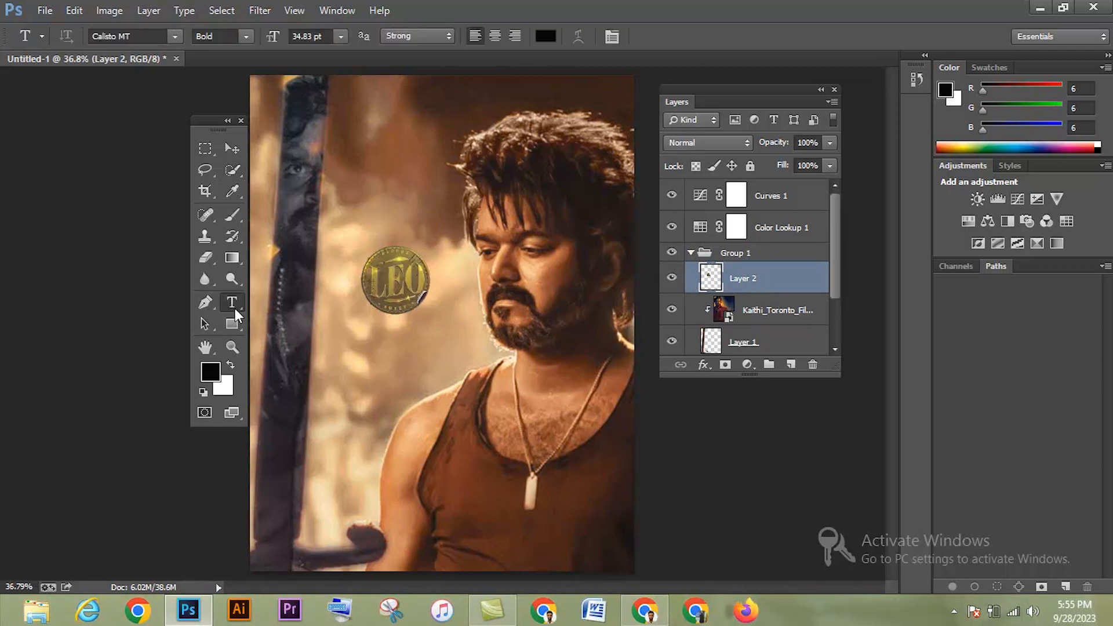
click(398, 215)
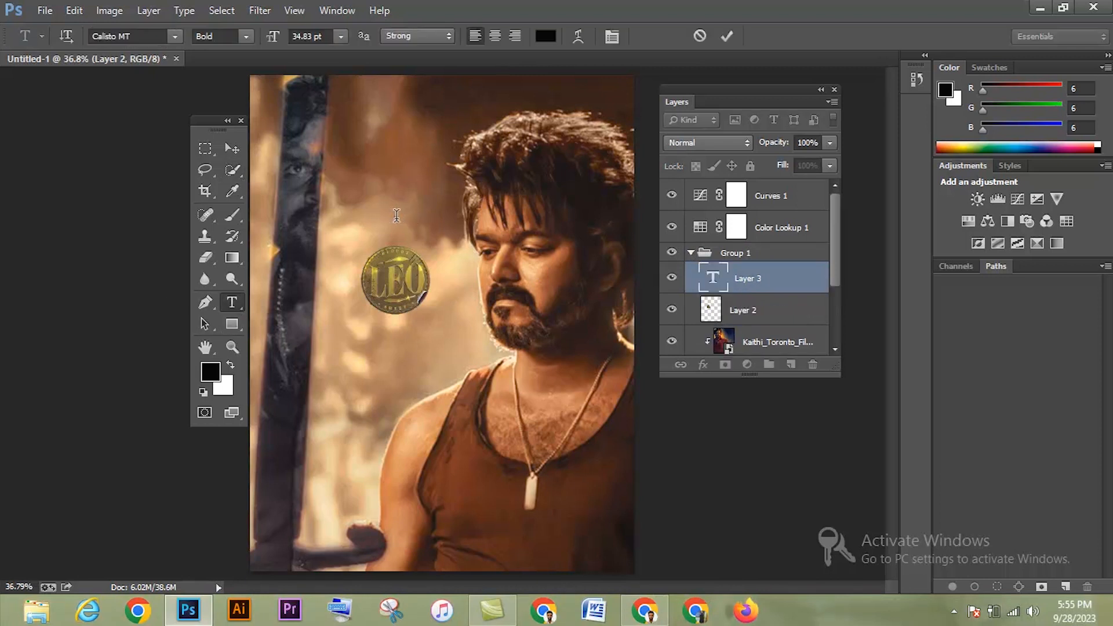
text(THALA)
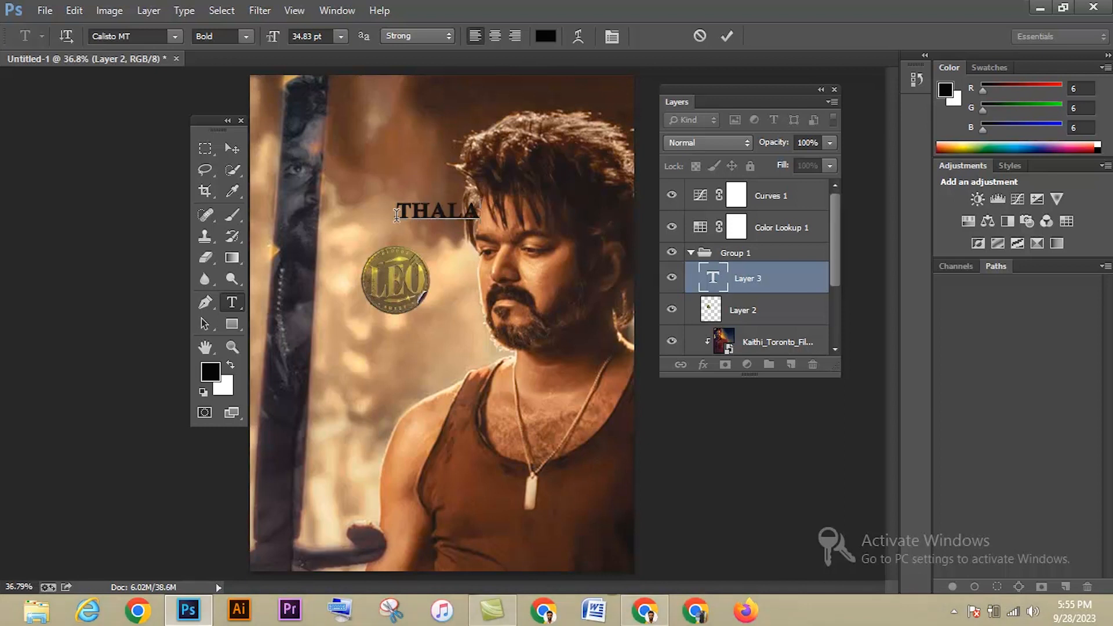
text(PATHY)
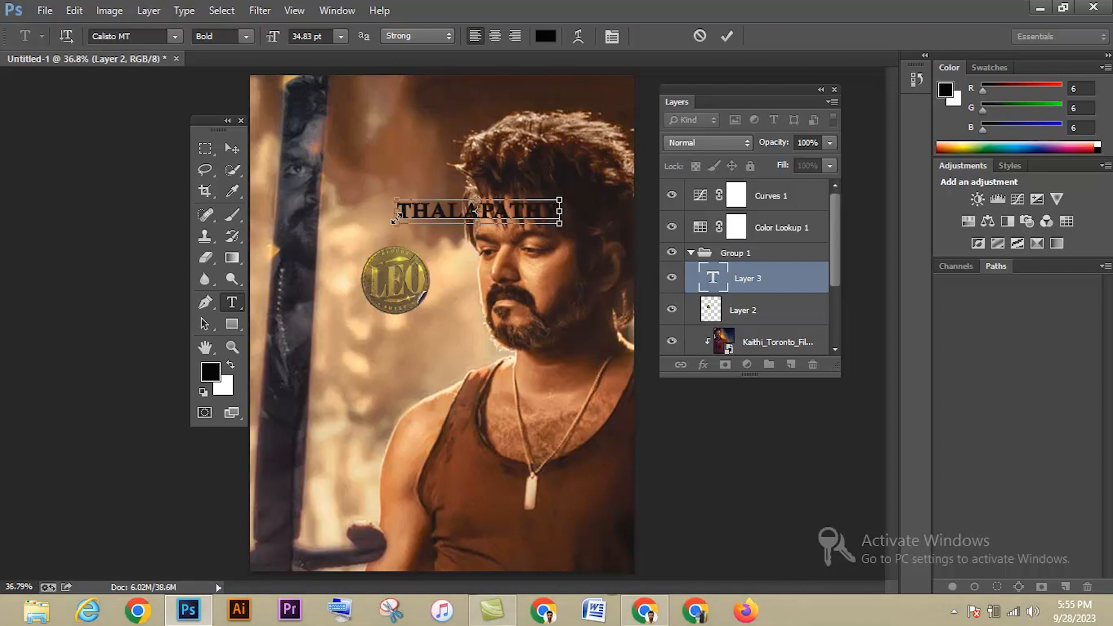
Step: Set the THALAPATHY text size to 12 pt and centre it roughly above the LEO coin
key(ctrl+a)
click(619, 44)
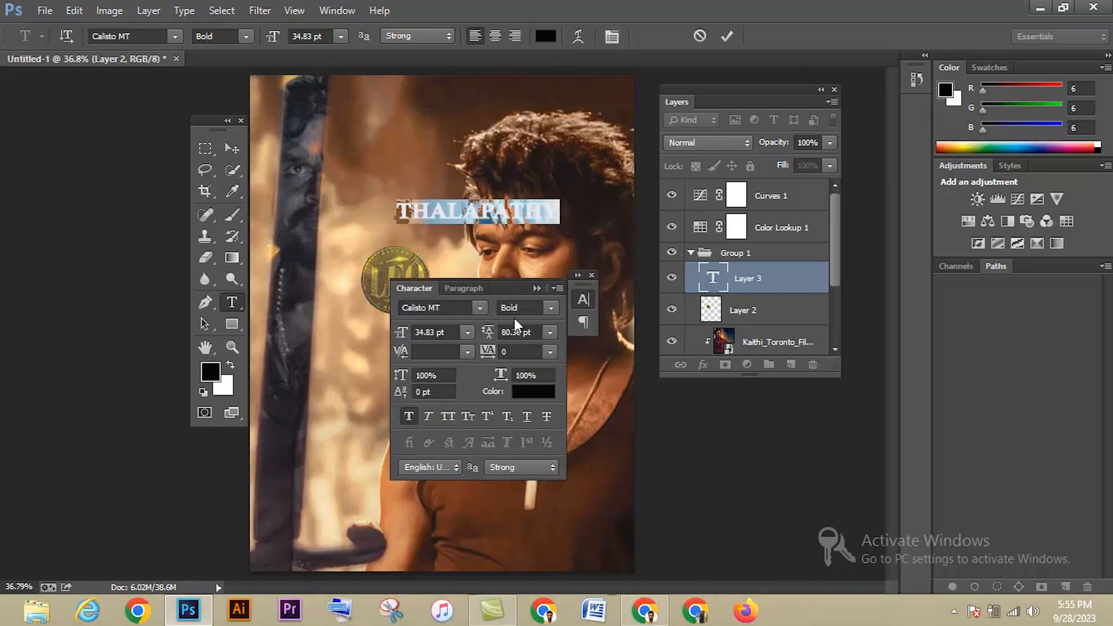
click(421, 330)
text(12)
key(Return)
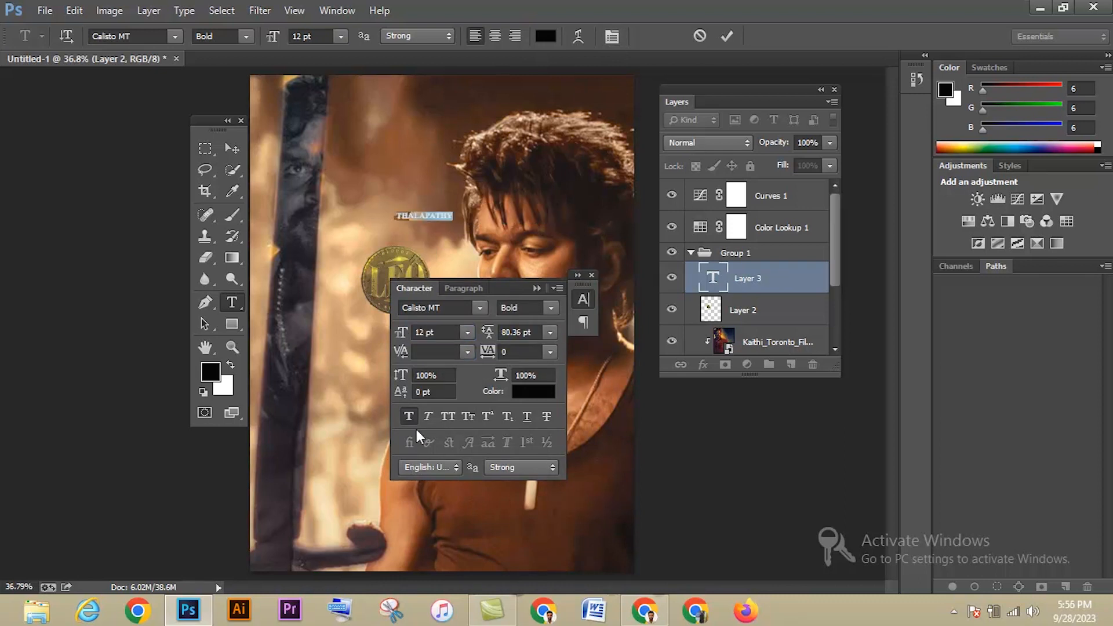
click(537, 288)
click(232, 148)
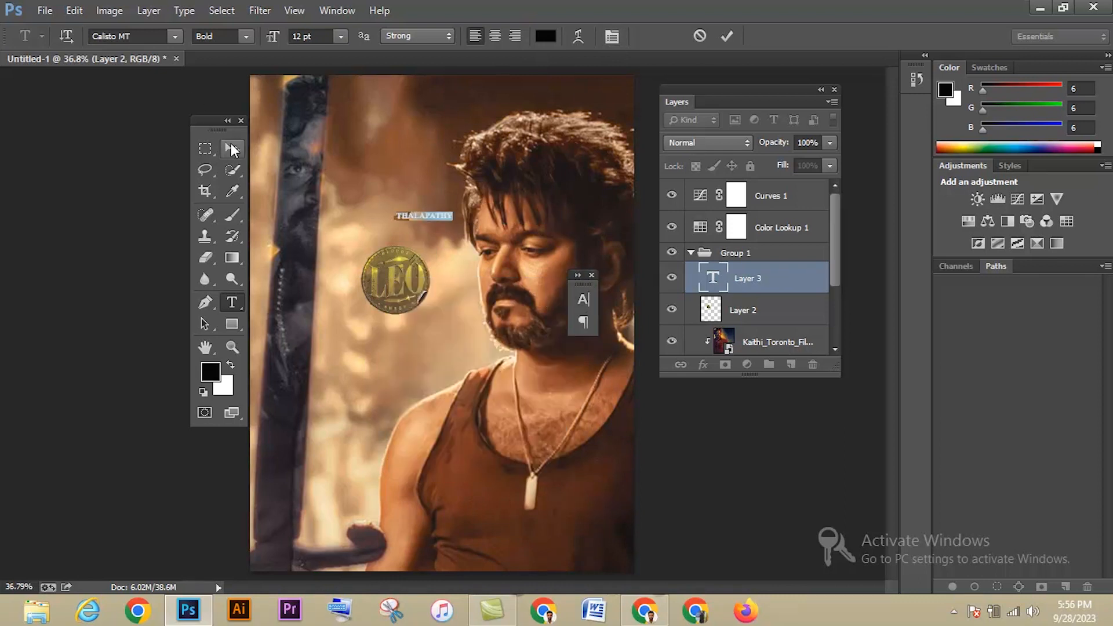
drag(436, 221, 414, 222)
click(592, 276)
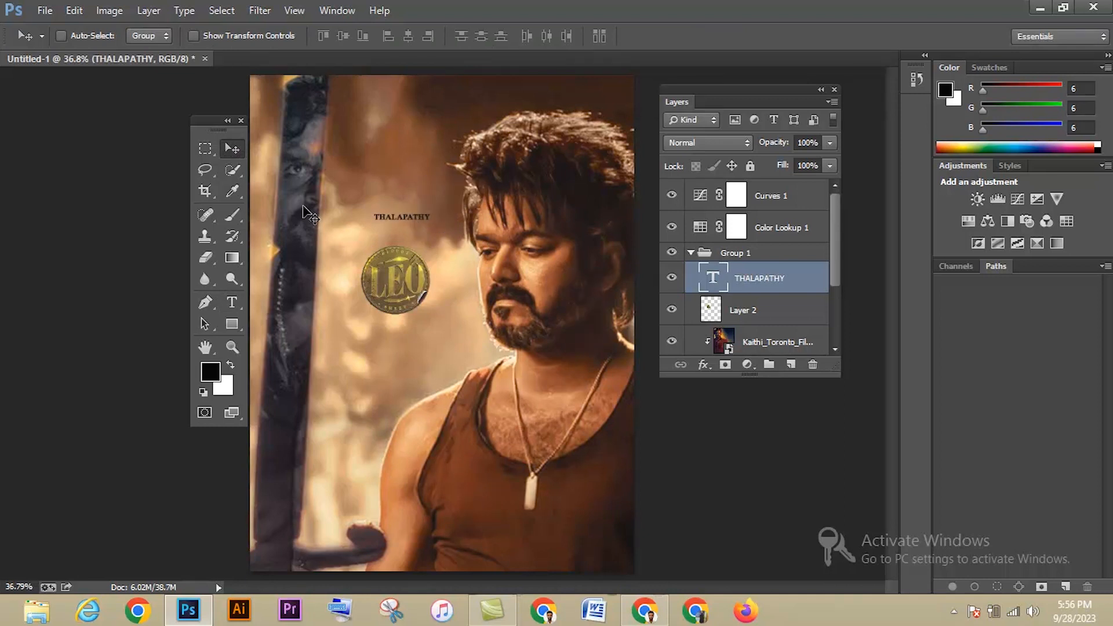
Step: Duplicate the THALAPATHY layer under the name vijay and shift the copy down to just below the original text
right_click(783, 289)
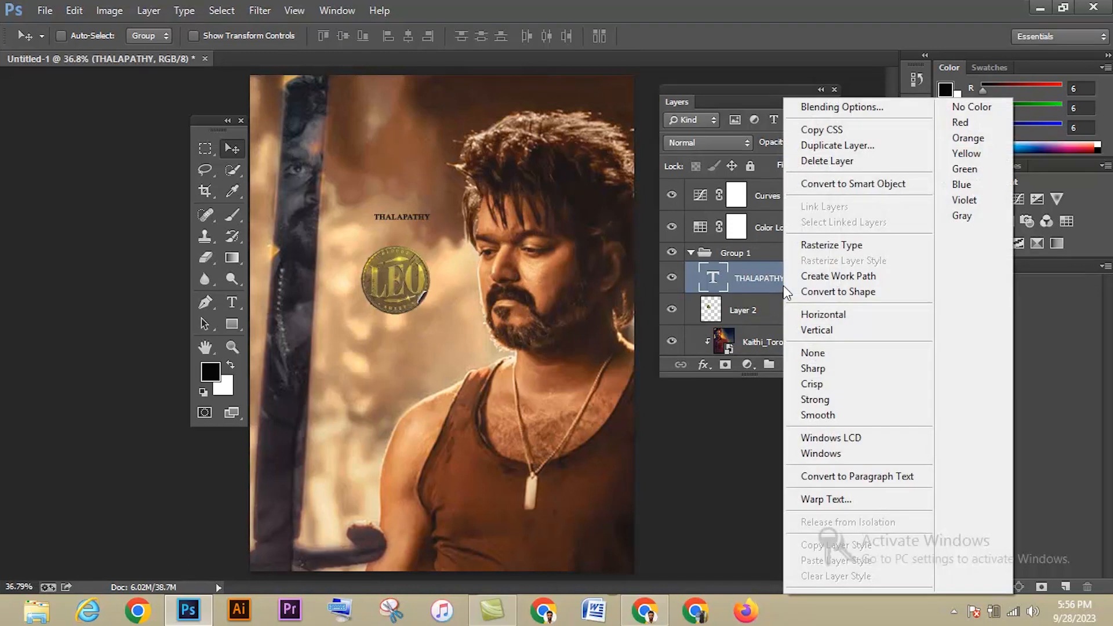
click(811, 144)
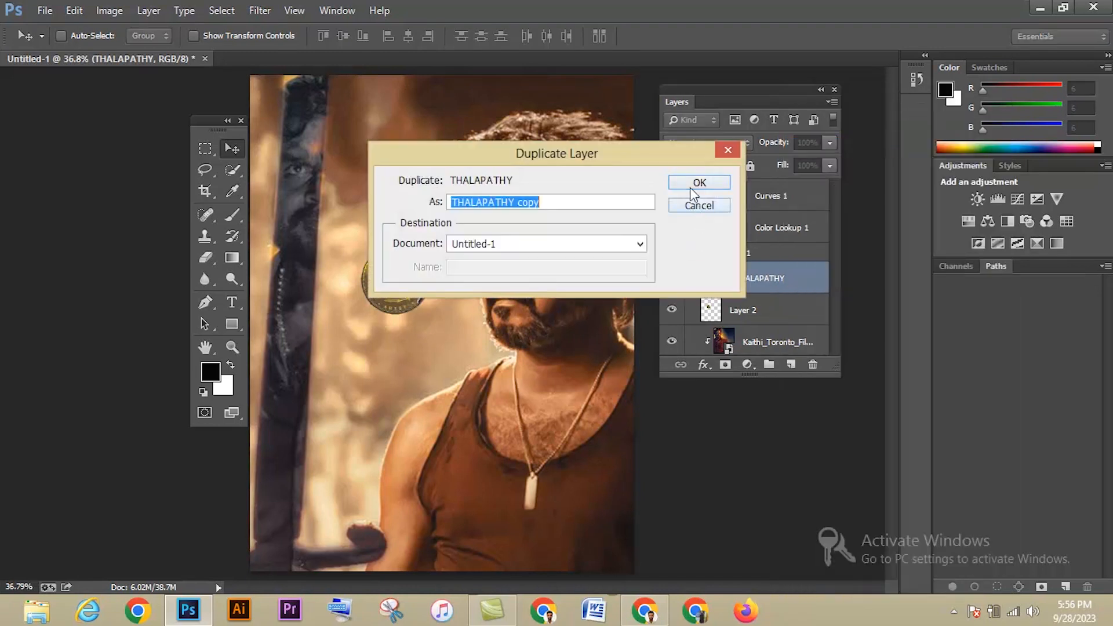
text(vijay)
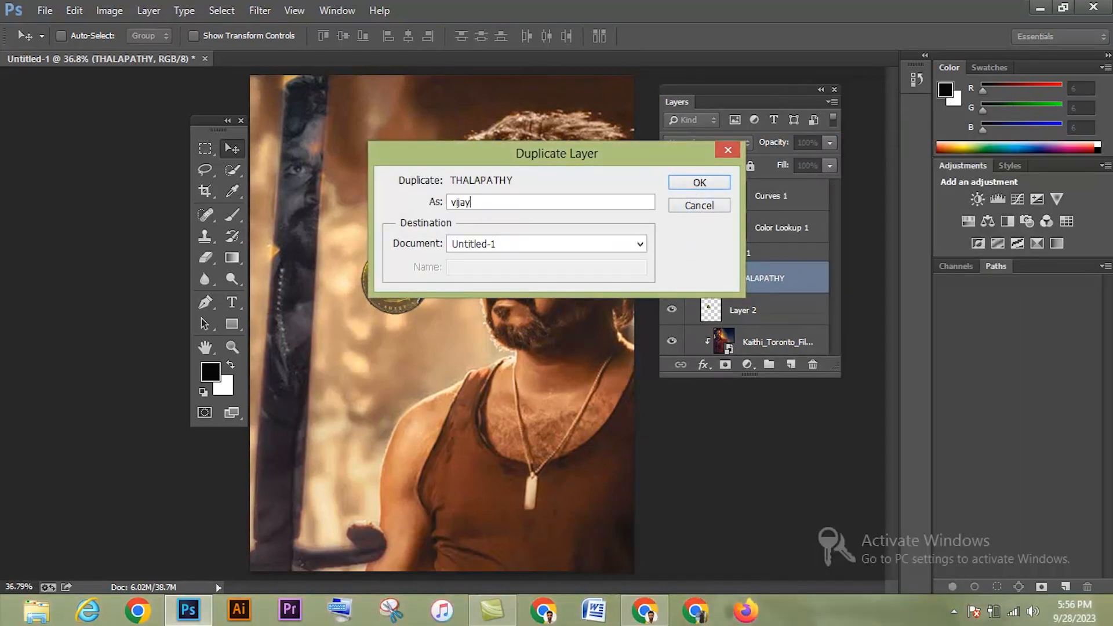
key(Return)
key(shift+Down)
key(shift+Down)
key(shift+Down)
key(shift+Down)
key(shift+Down)
key(shift+Down)
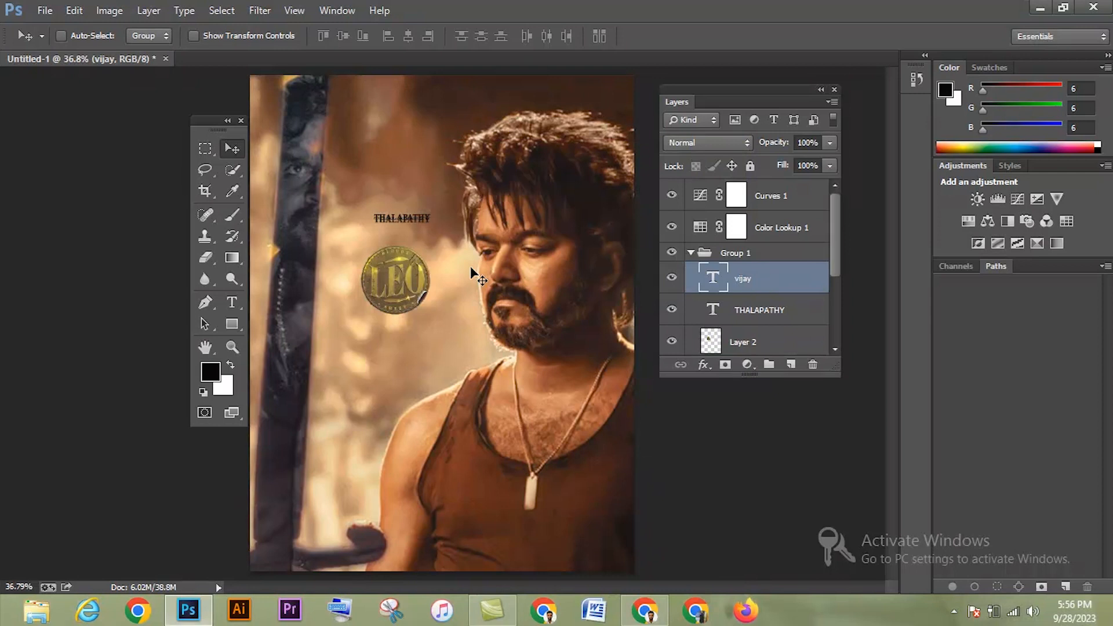
Step: Replace the lower THALAPATHY text with VIJAY and set its font size to 20 pt
key(t)
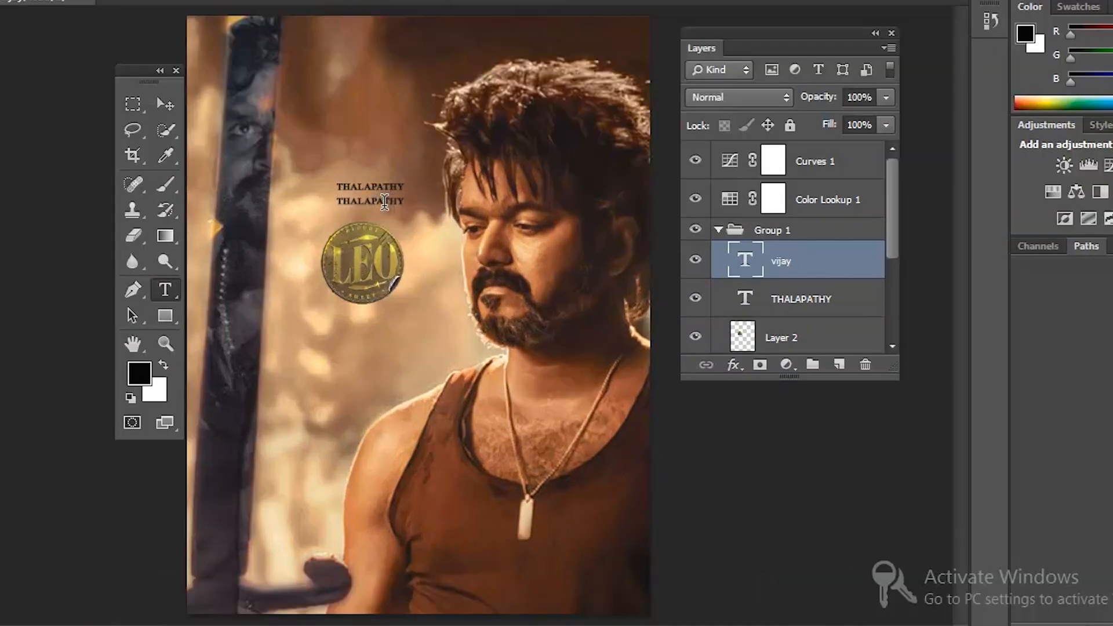
click(385, 202)
key(ctrl+a)
text(vi)
key(ctrl+a)
key(ctrl+t)
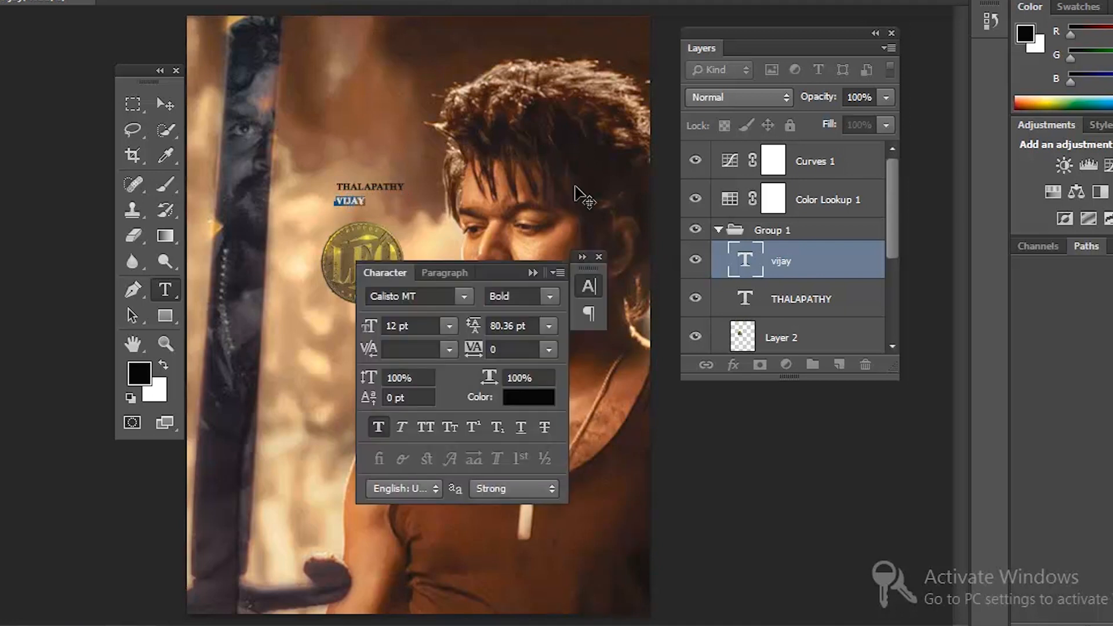
double_click(390, 326)
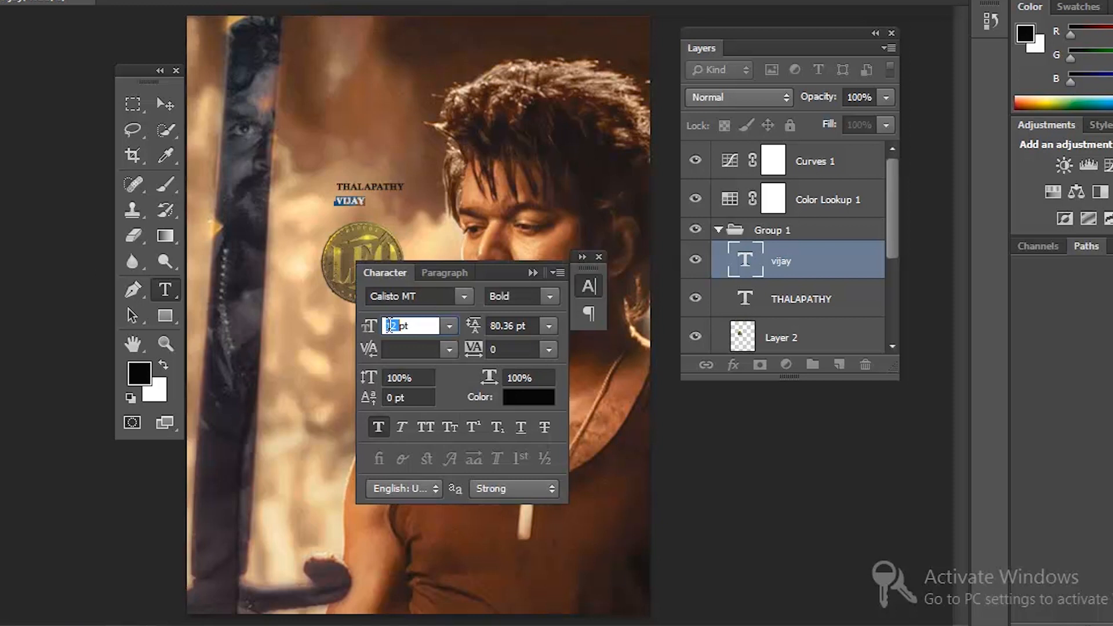
text(20)
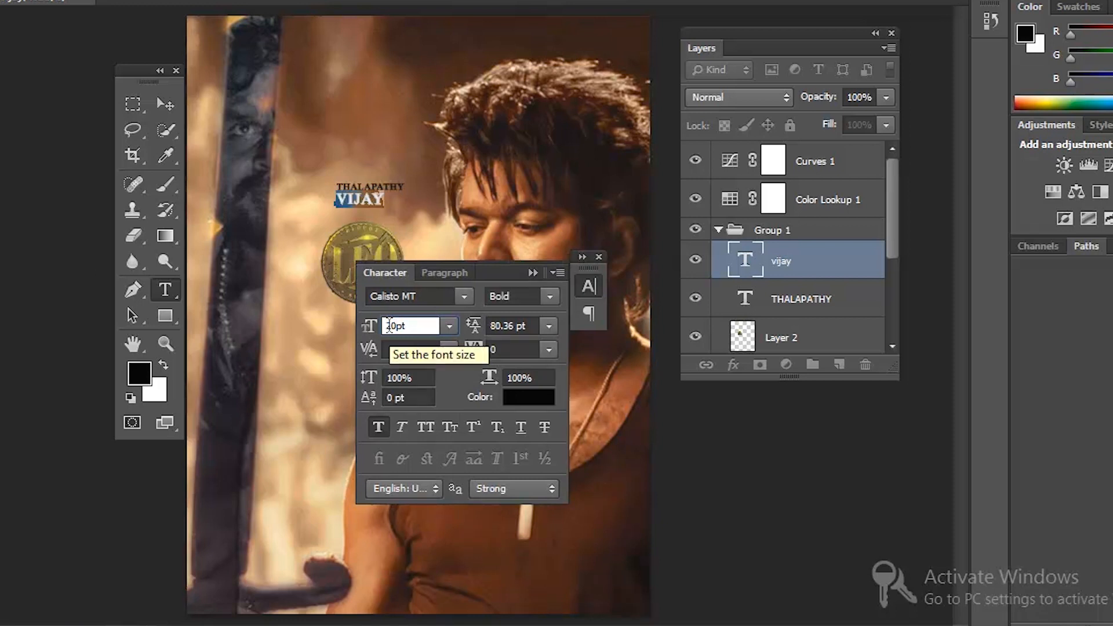
Step: Try tracking values of 100, 500 and 700 on the VIJAY text
double_click(498, 349)
text(100)
key(Return)
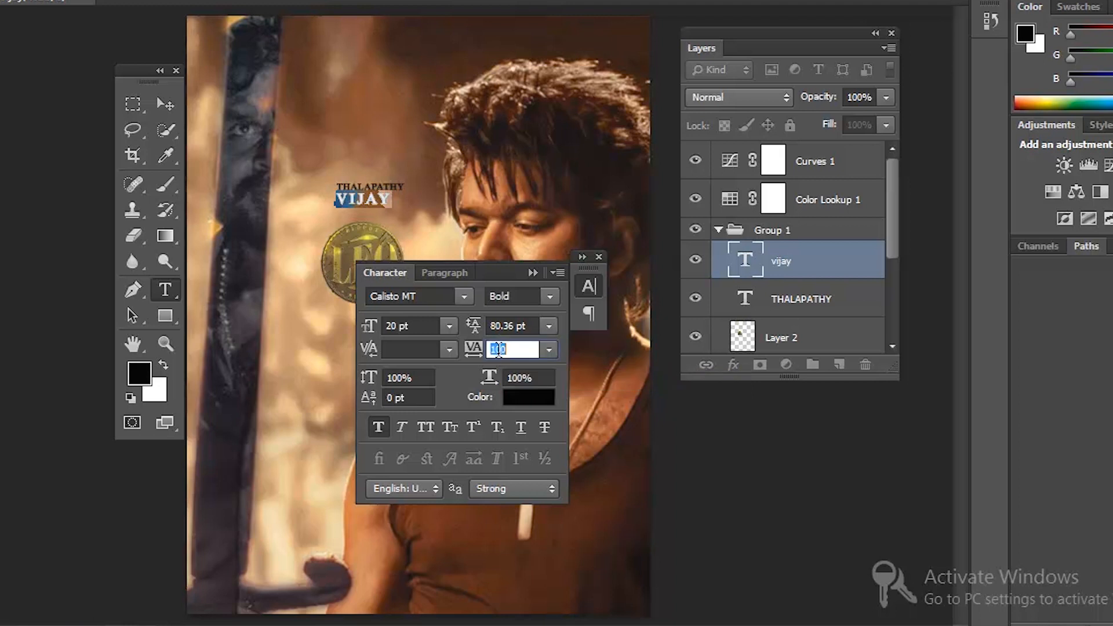
text(500)
key(Return)
click(500, 350)
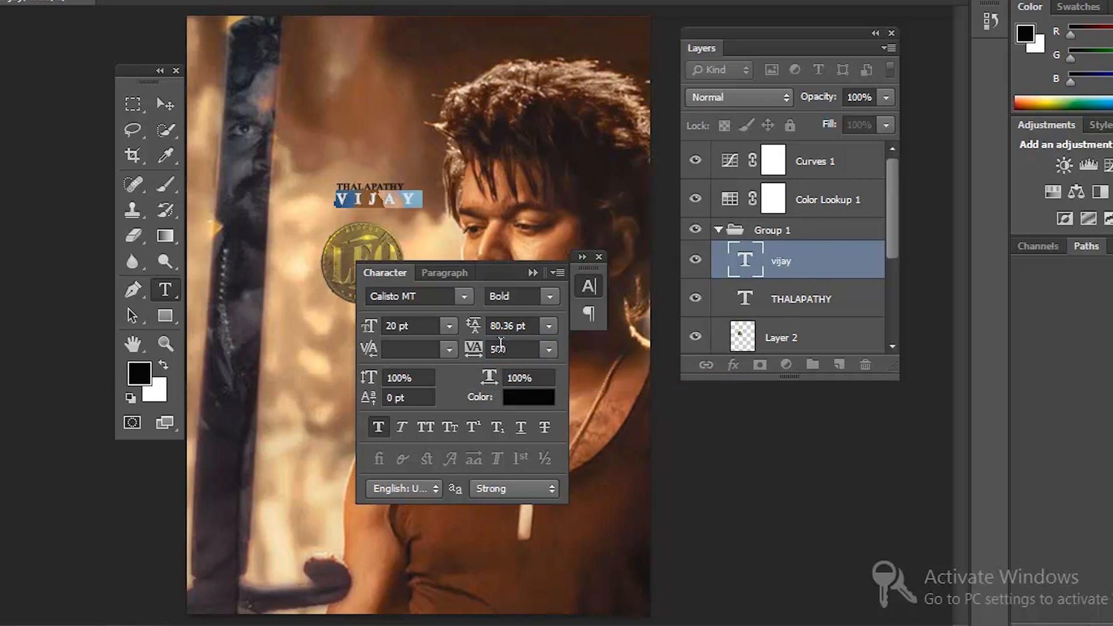
double_click(499, 343)
text(700)
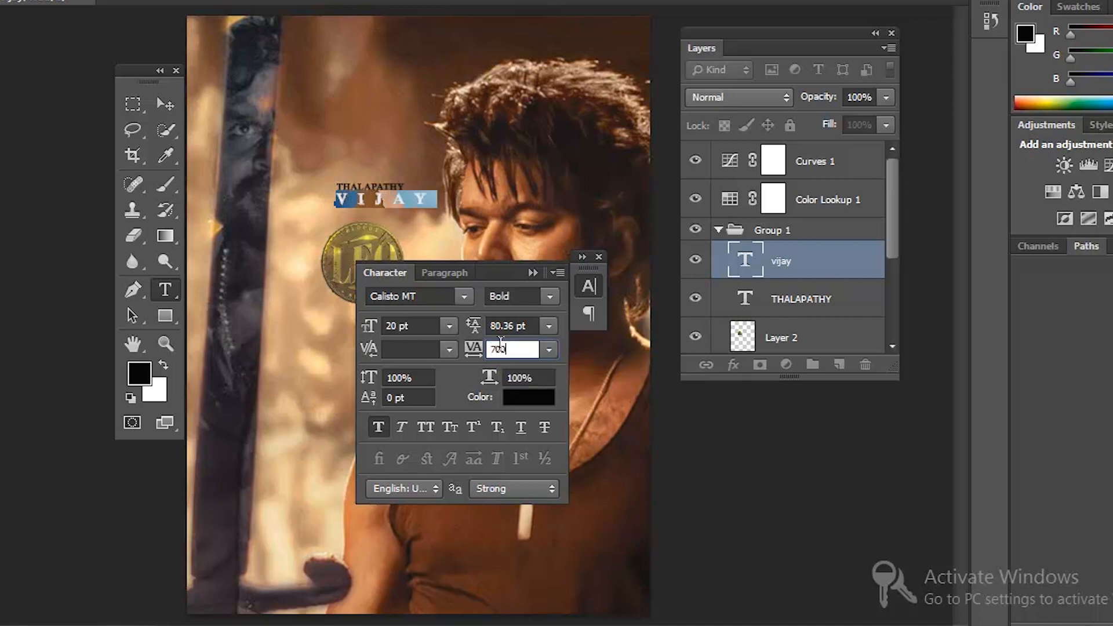
Step: Set the tracking of the VIJAY text to 900 and commit the text edit
key(BackSpace)
key(BackSpace)
key(BackSpace)
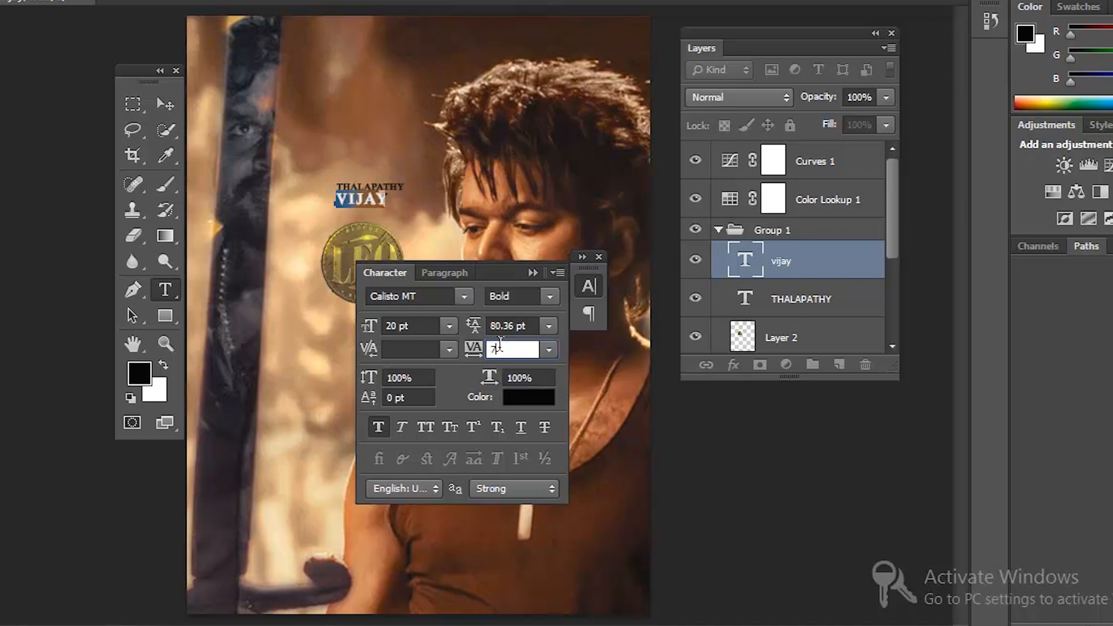
text(900)
key(Return)
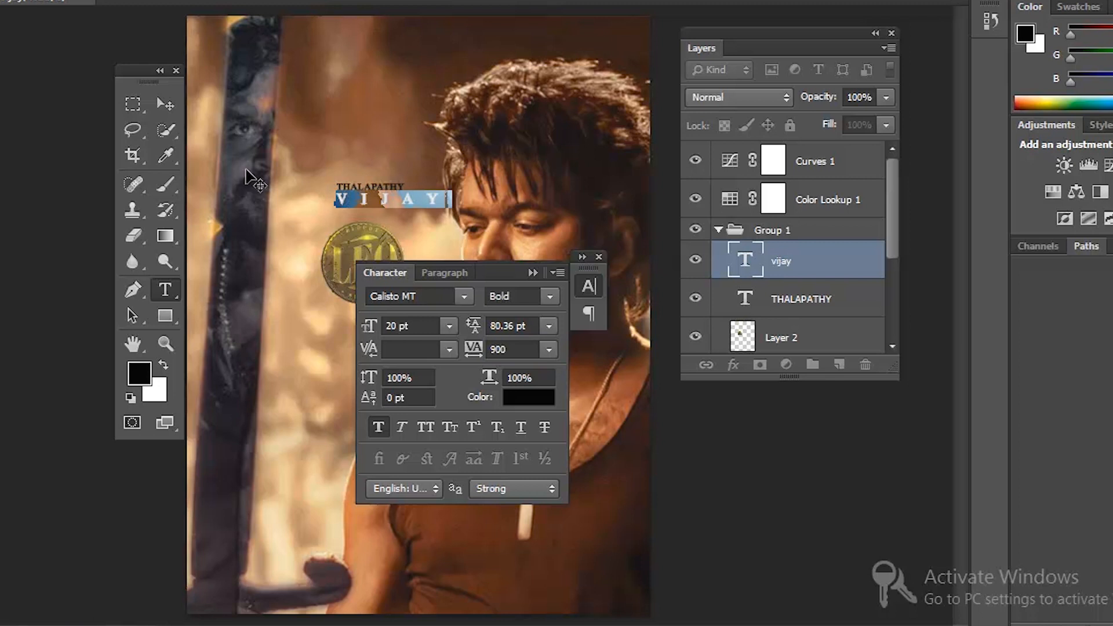
click(165, 104)
click(532, 272)
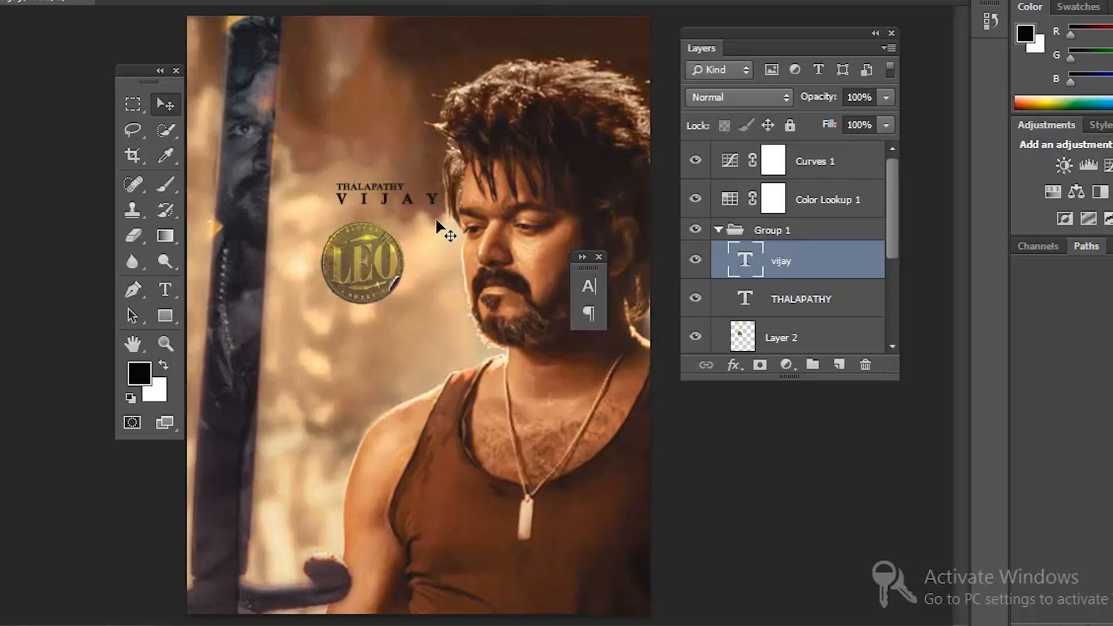
Step: Nudge the VIJAY text to the left so it is centred beneath THALAPATHY
key(shift+Left)
key(shift+Left)
key(shift+Left)
key(shift+Left)
key(shift+Left)
key(shift+Left)
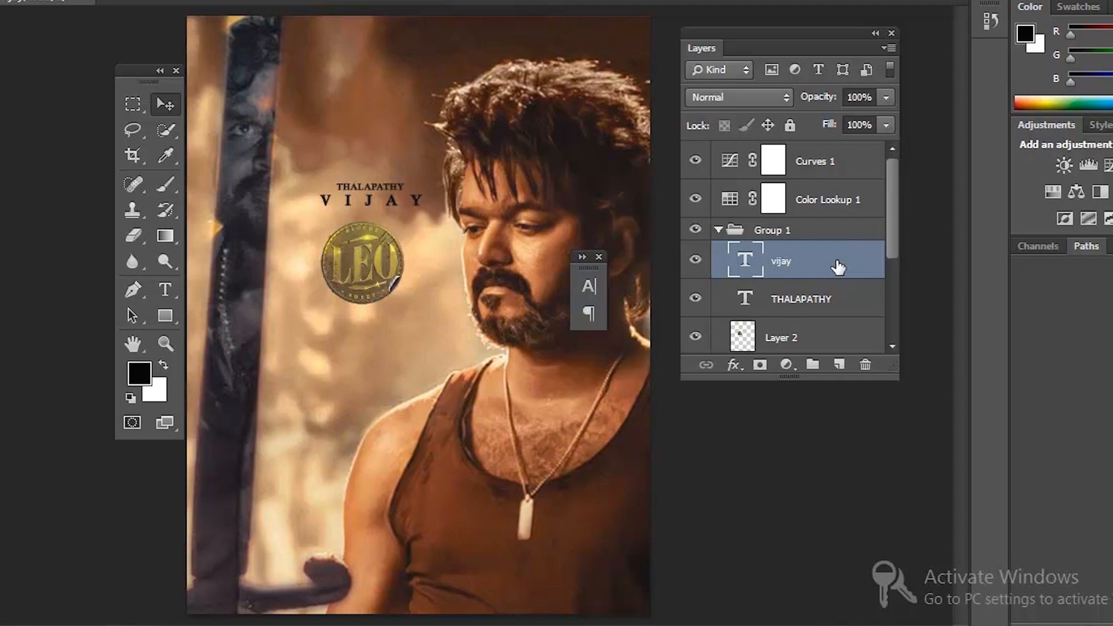
Step: Move the LEO coin on Layer 2 slightly right and up so it is centred beneath the VIJAY text
click(820, 317)
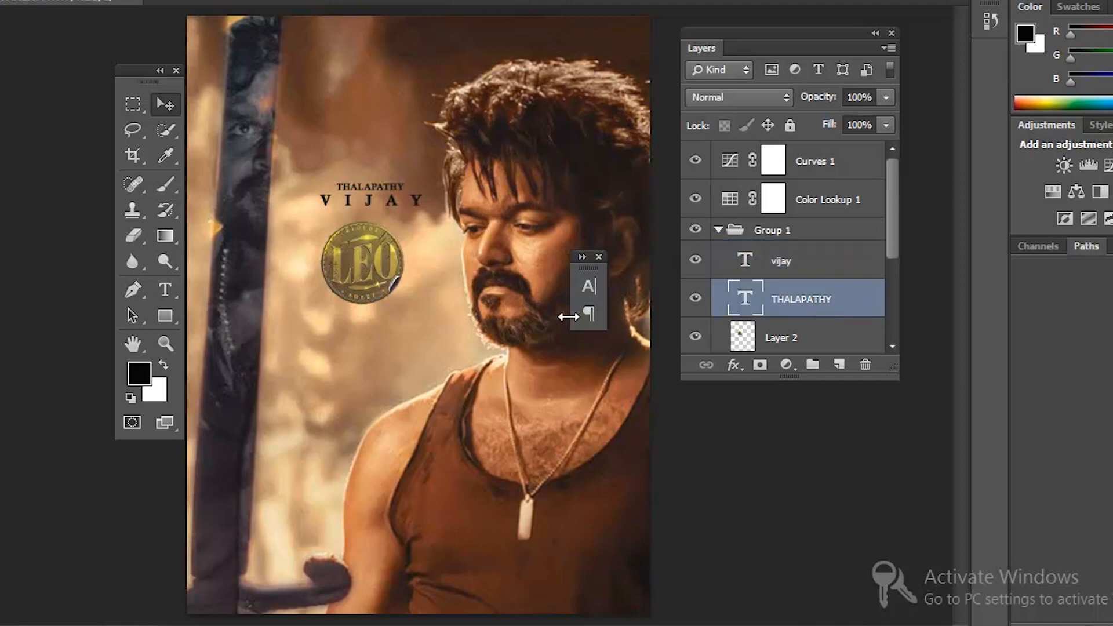
right_click(344, 270)
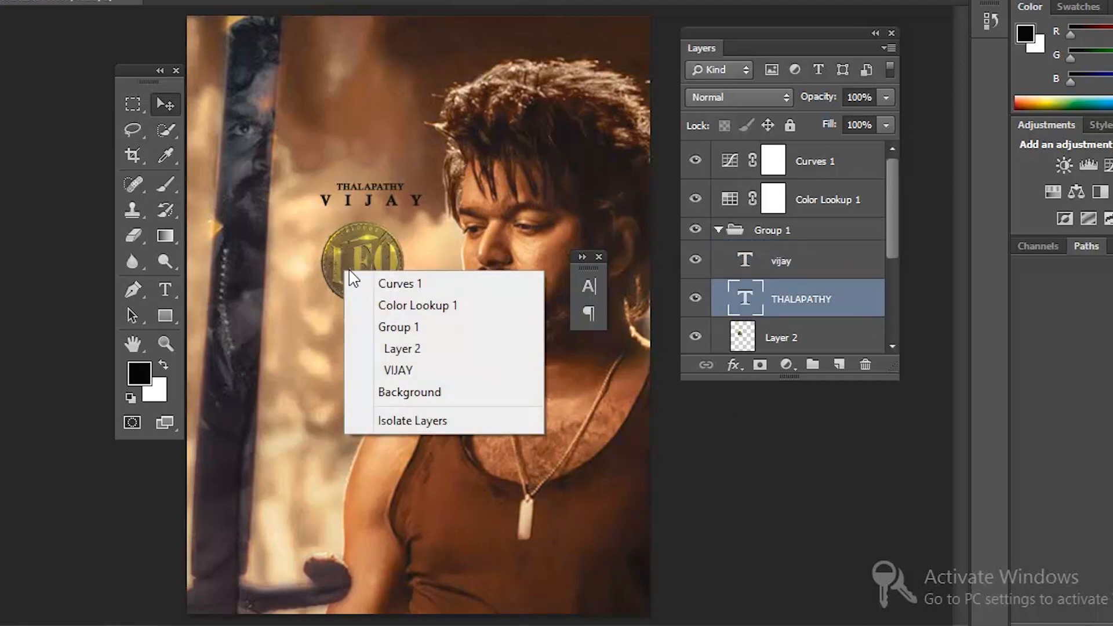
click(440, 355)
drag(373, 273, 384, 273)
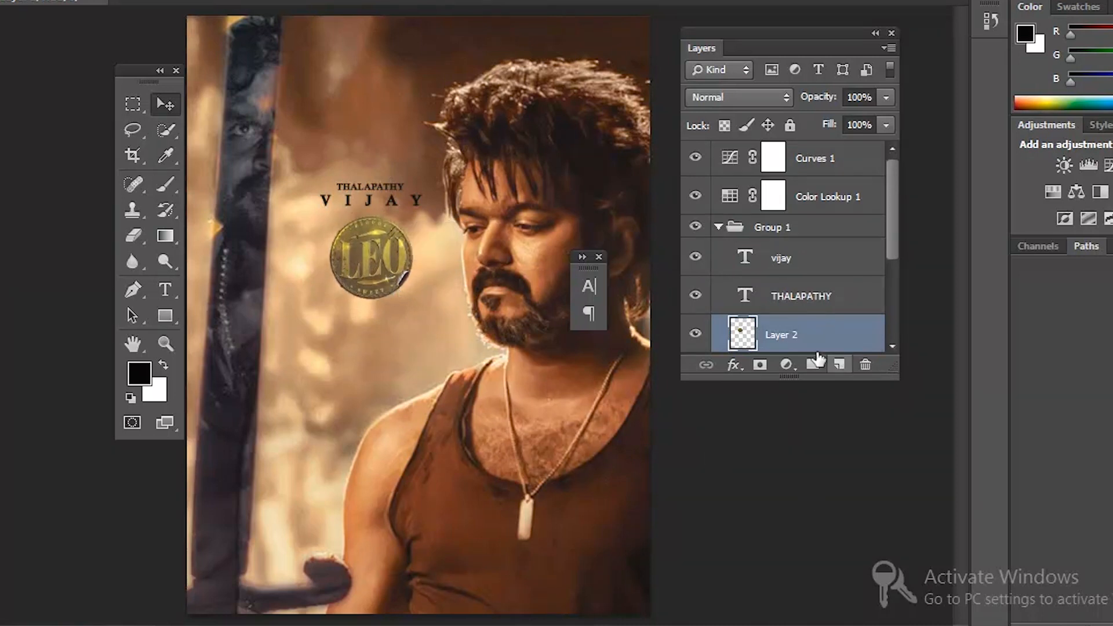
Step: Duplicate the vijay text layer and rename the copy DIRECTOR NAME
click(787, 250)
key(ctrl+j)
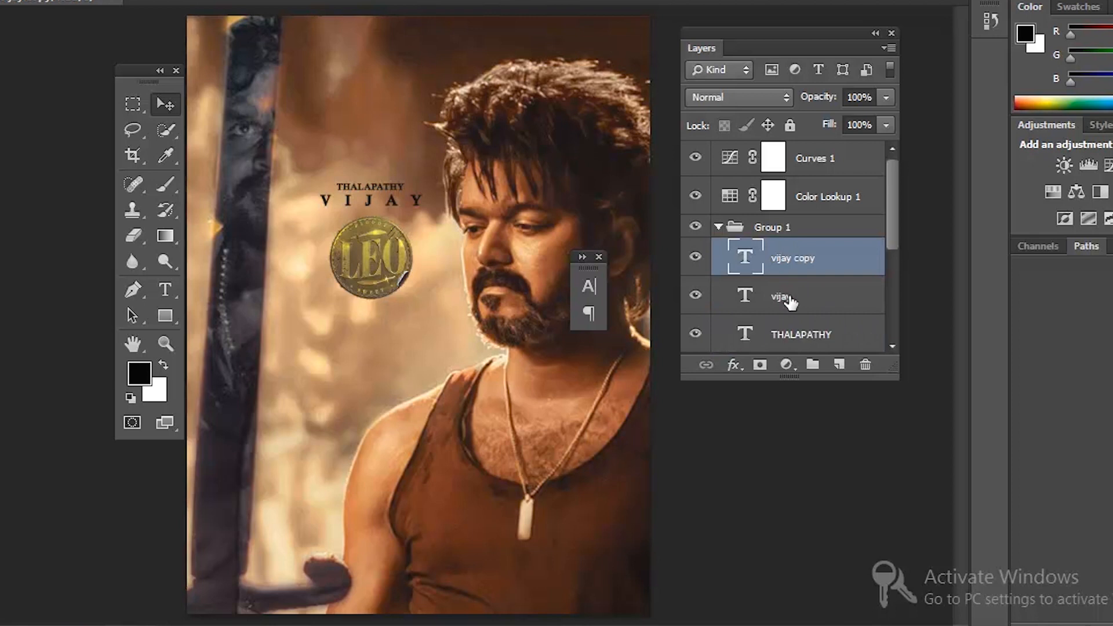
double_click(804, 258)
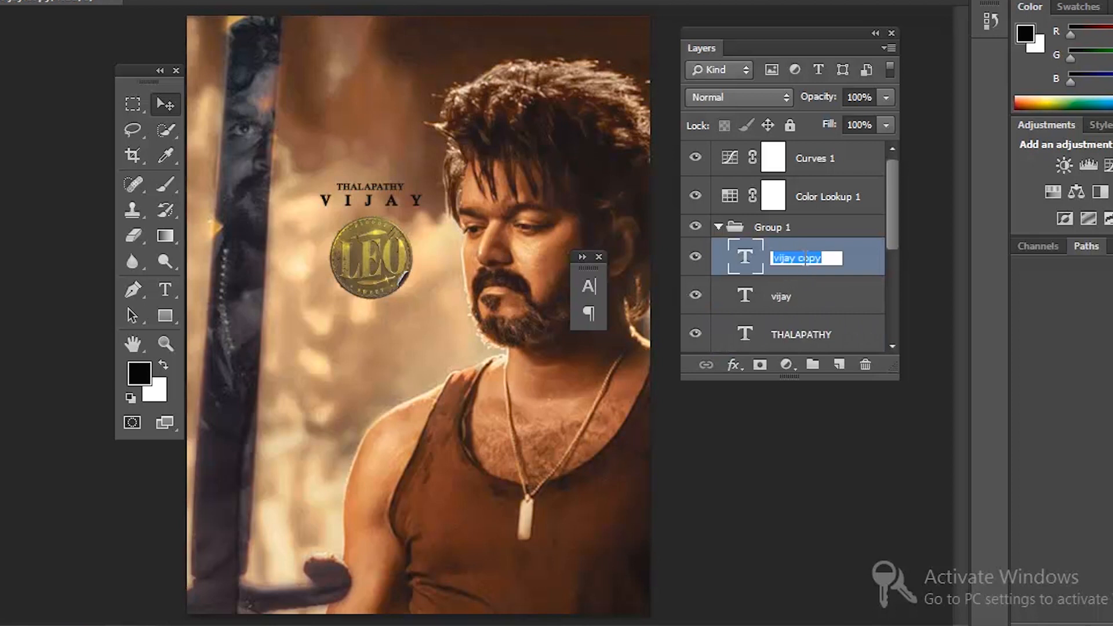
text(DIRECTOR NAME)
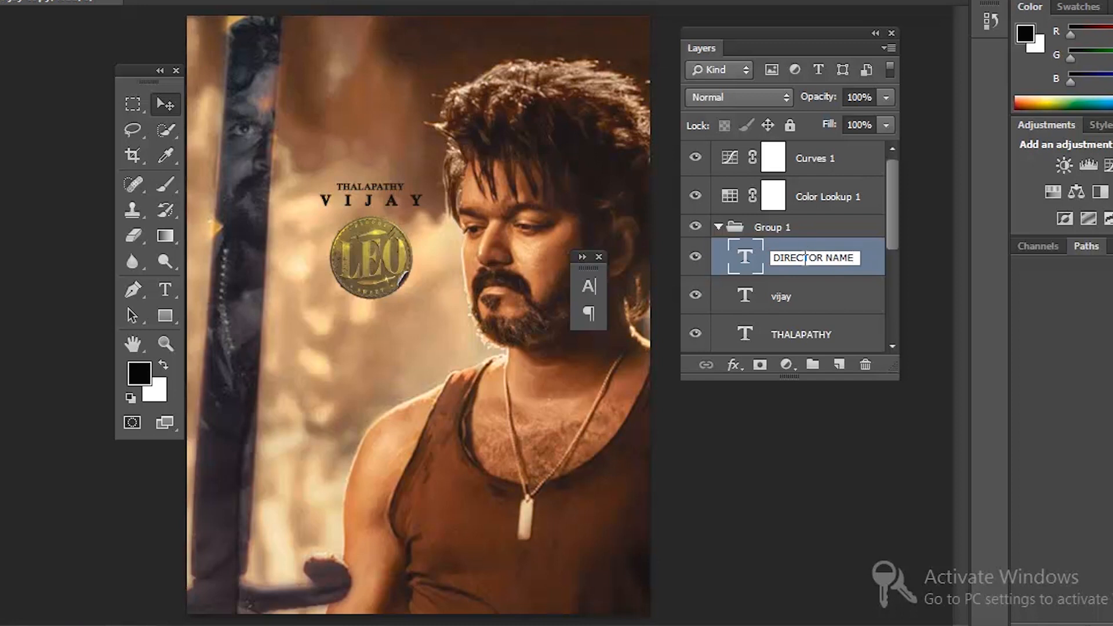
key(Return)
Step: Shift the DIRECTOR NAME text straight down to below the LEO coin, level with the top of the man's shoulder
key(shift+Down)
key(shift+Down)
key(shift+Down)
key(shift+Down)
key(shift+Down)
key(shift+Down)
key(shift+Down)
key(shift+Down)
key(shift+Down)
key(shift+Down)
key(shift+Down)
key(shift+Down)
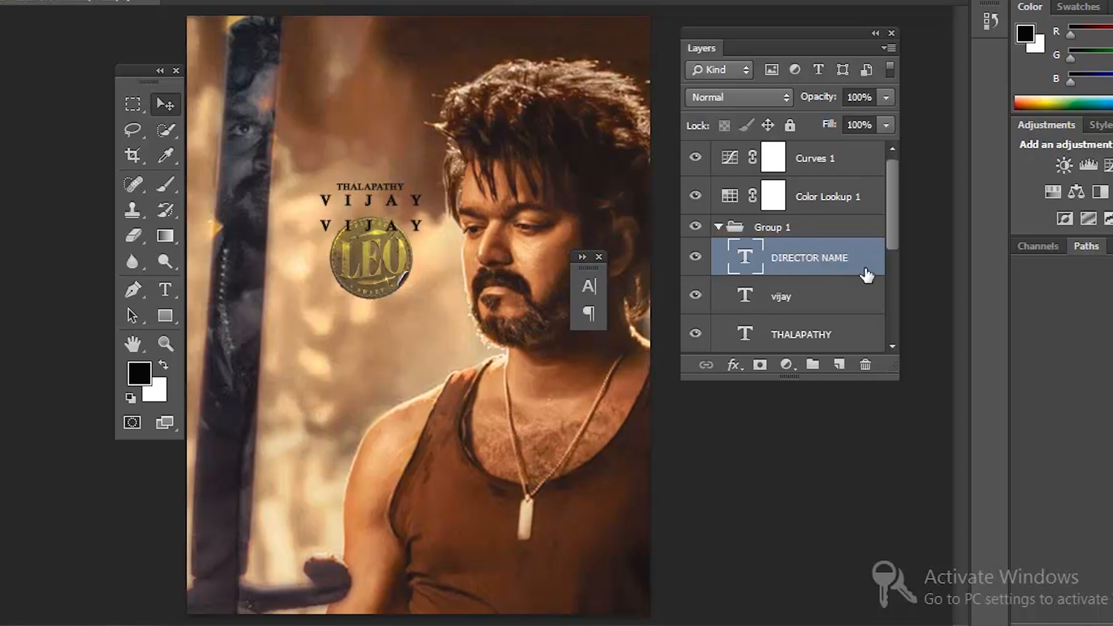
key(shift+Down)
key(shift+Down)
key(shift+Down)
key(shift+Down)
key(shift+Down)
key(shift+Down)
key(shift+Down)
key(shift+Down)
key(shift+Down)
key(shift+Down)
key(shift+Down)
key(shift+Down)
key(shift+Down)
key(shift+Down)
key(shift+Down)
key(shift+Down)
key(shift+Down)
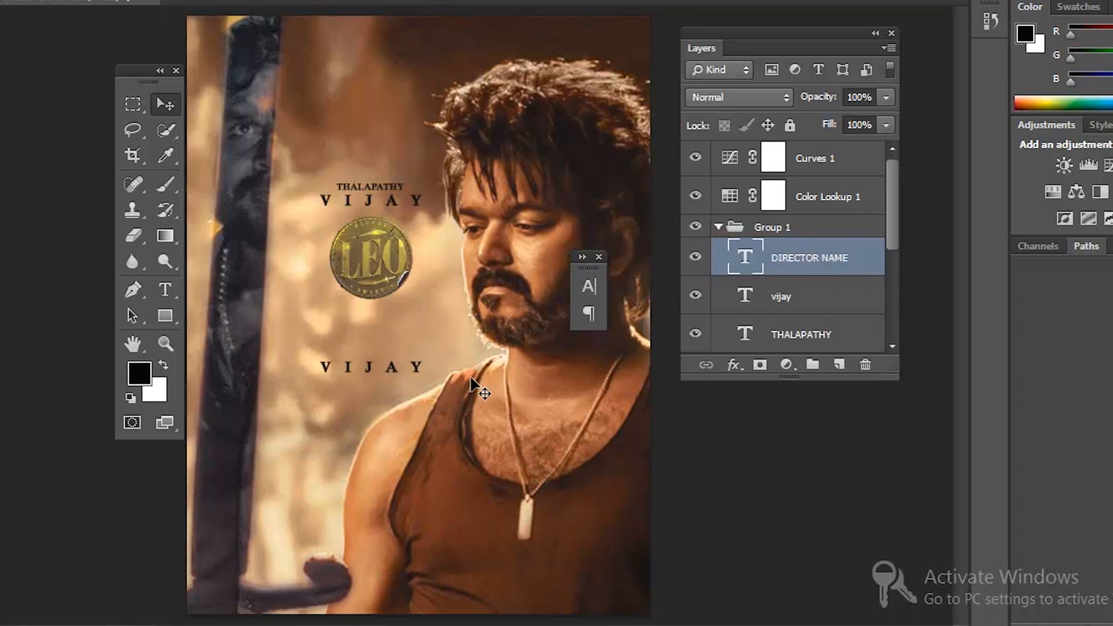
key(t)
click(377, 369)
key(ctrl+a)
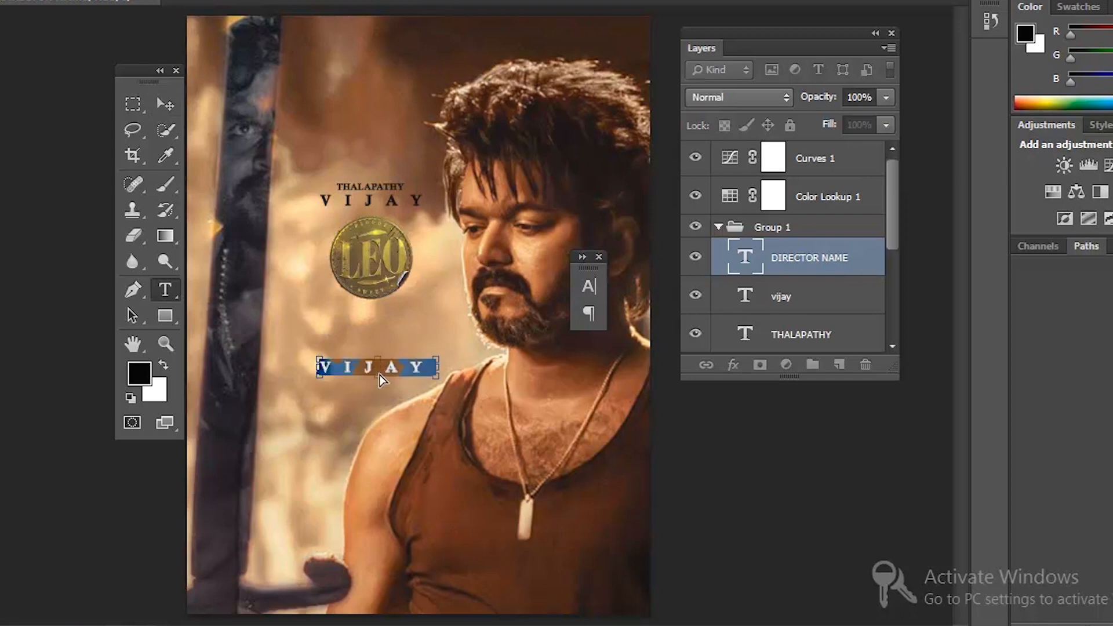
text(L)
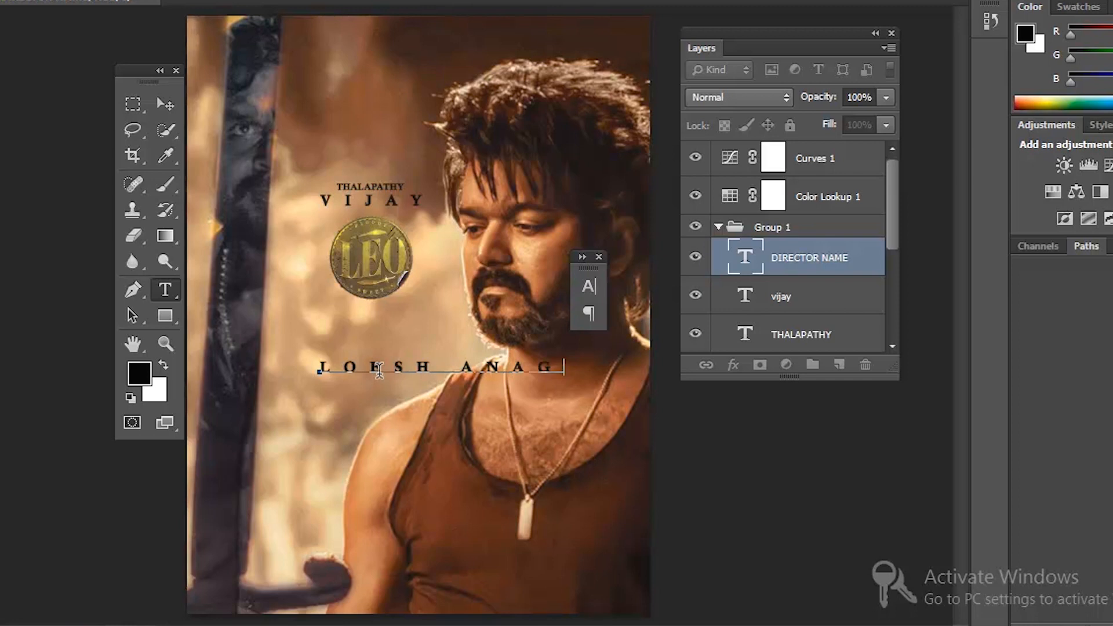
text(OESH ANAGARAJ)
Step: Set the tracking of the whole director name text to 600
key(ctrl+a)
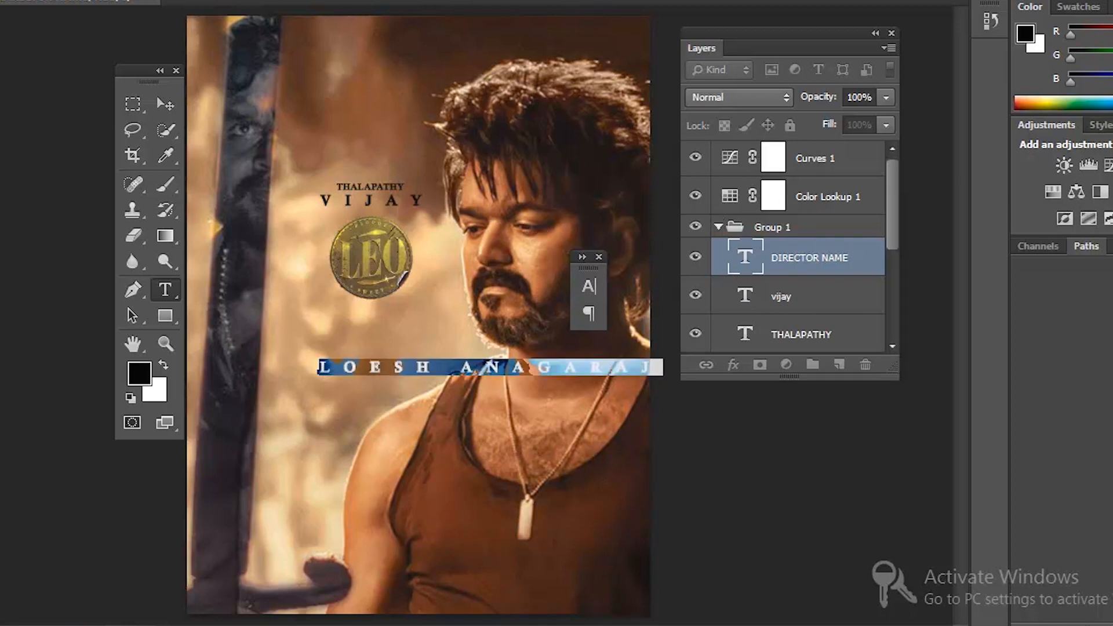
click(589, 286)
drag(492, 274, 776, 259)
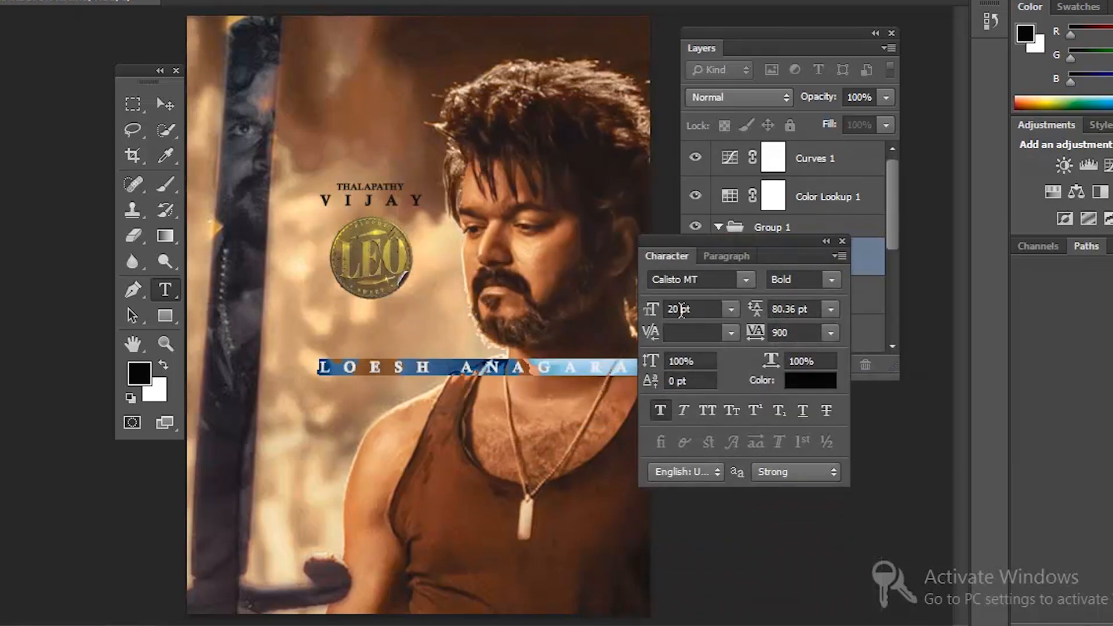
click(777, 326)
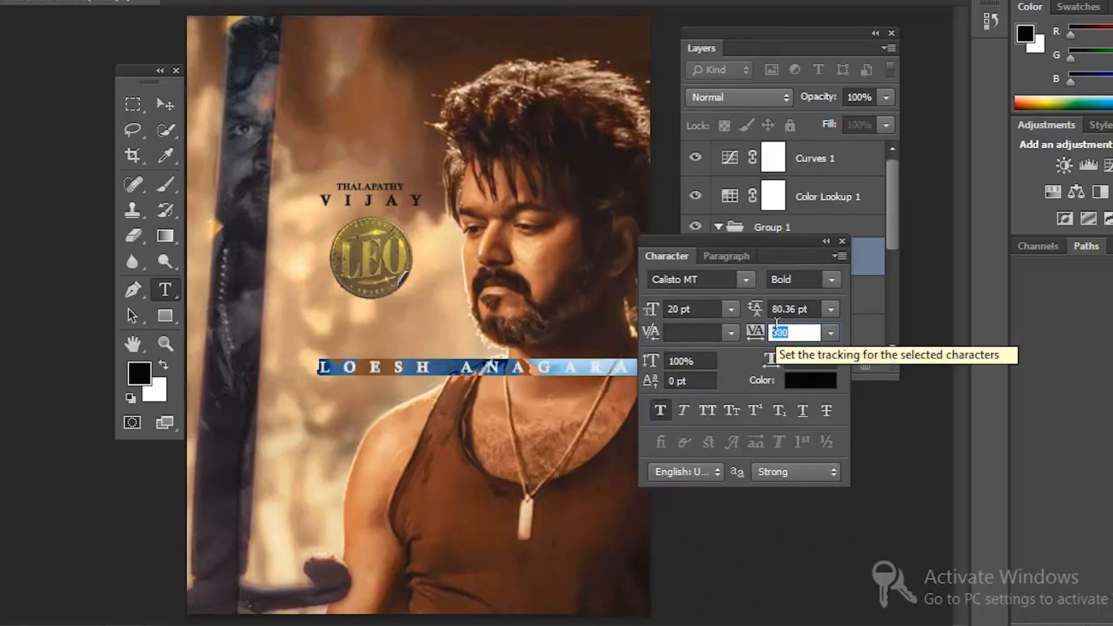
text(600)
key(Escape)
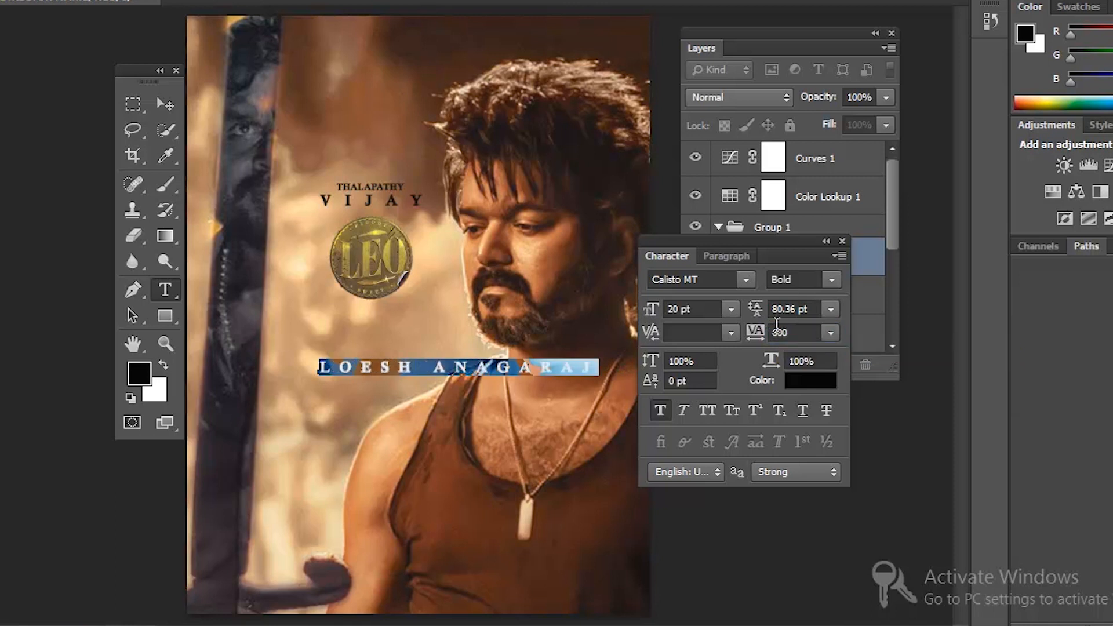
Step: Move the director name text left and slightly up so it sits beneath the LEO coin
click(165, 104)
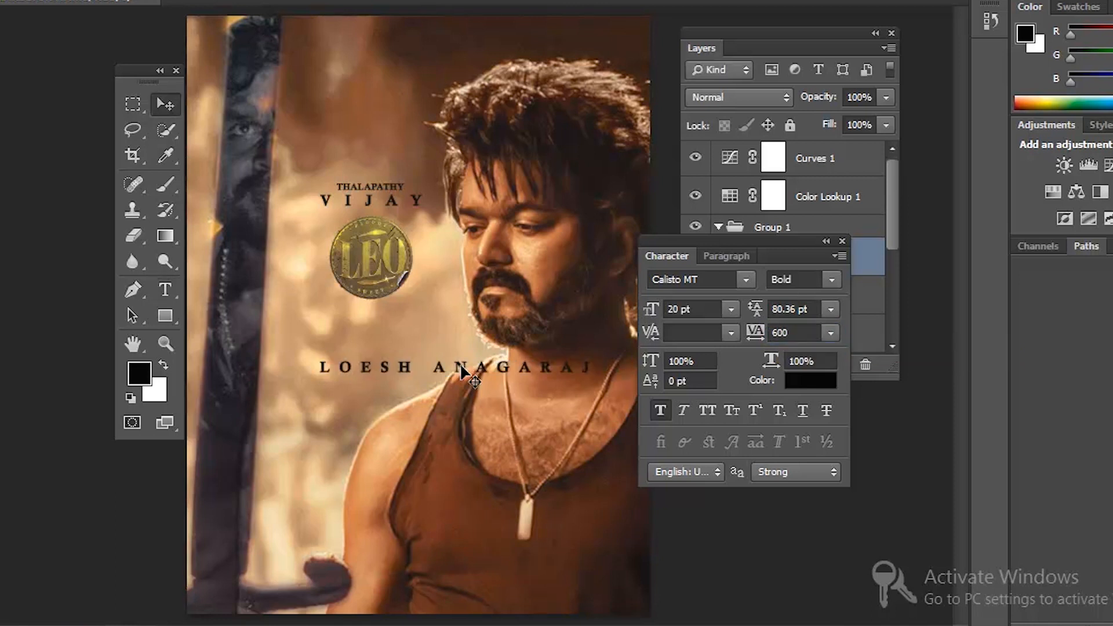
drag(447, 367, 398, 357)
key(t)
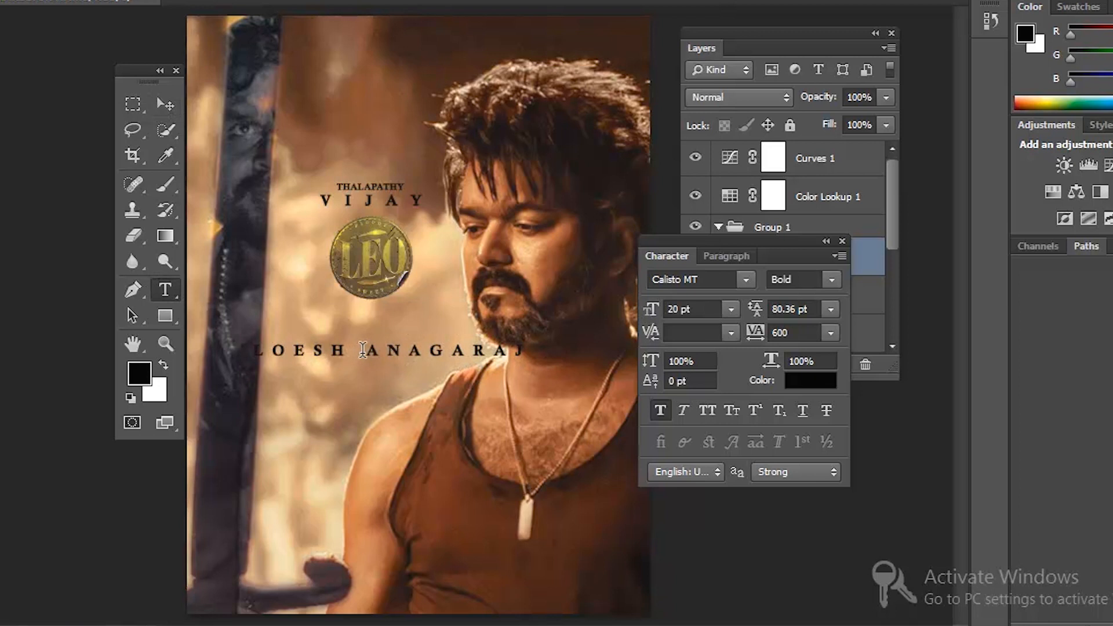
Step: Insert the missing K so the second word of the director name reads KANAGARAJ
click(363, 351)
text(K)
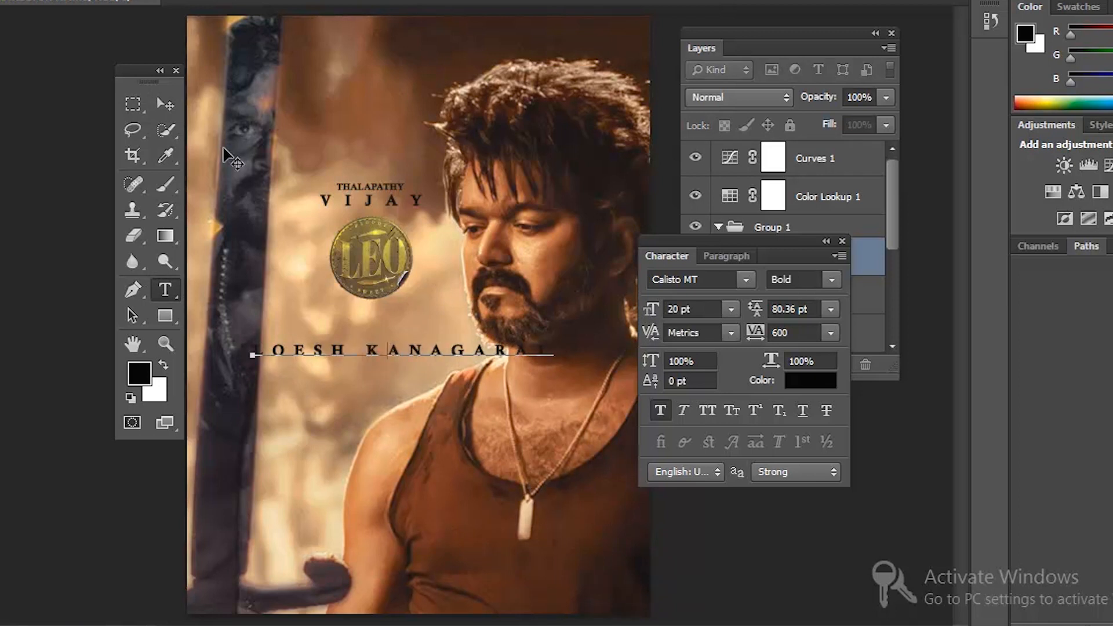
click(164, 105)
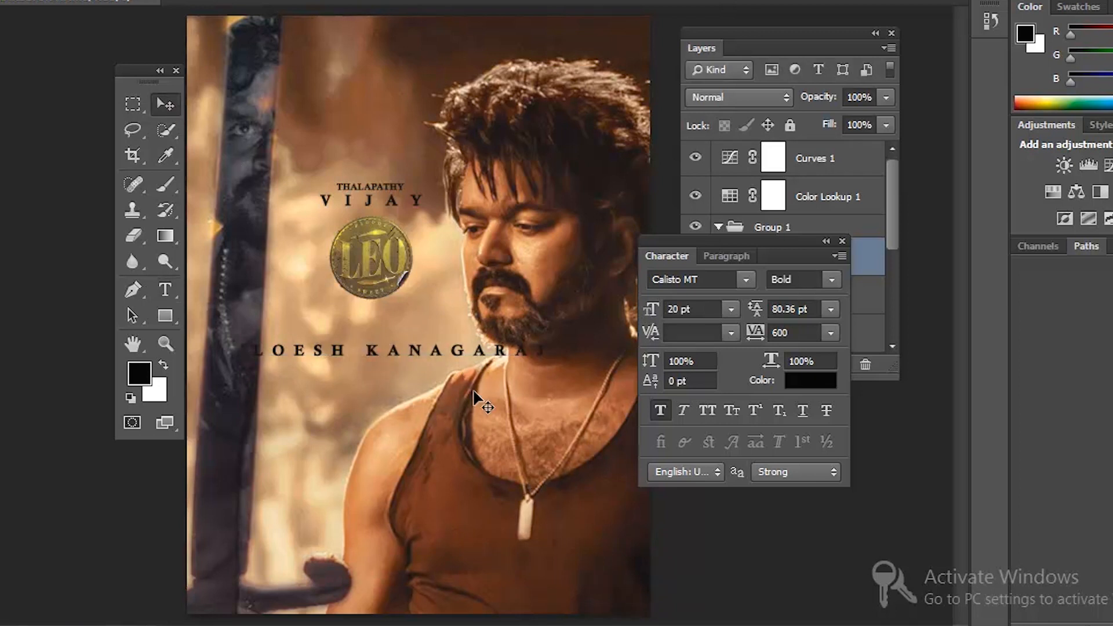
Step: Set the whole director name text to 400 tracking and 18 pt font size
key(t)
click(410, 351)
key(ctrl+a)
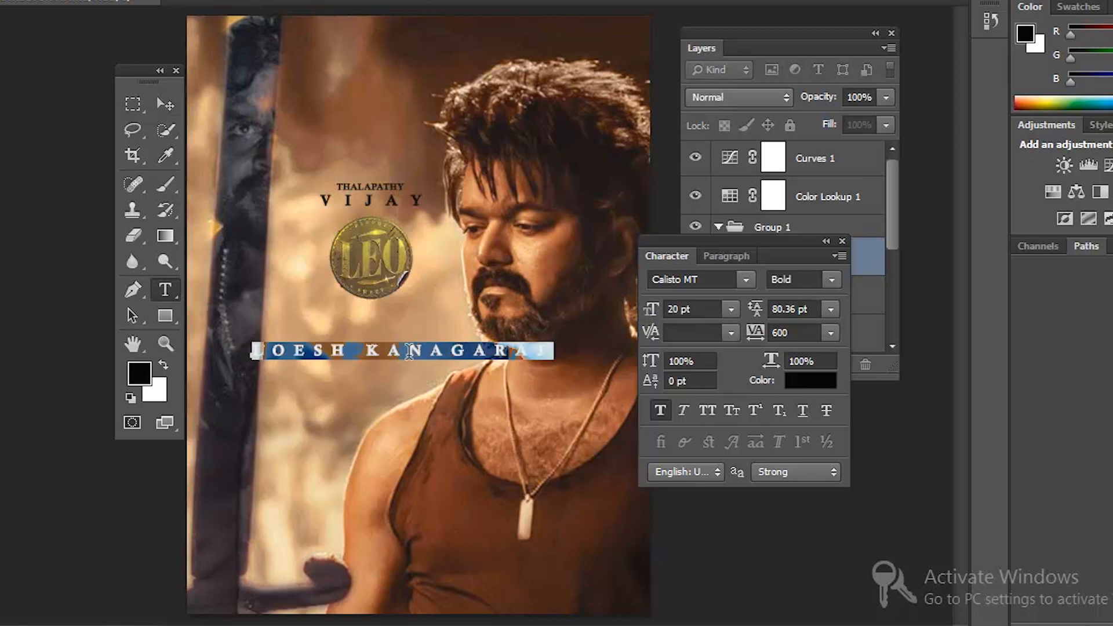
click(782, 331)
text(400)
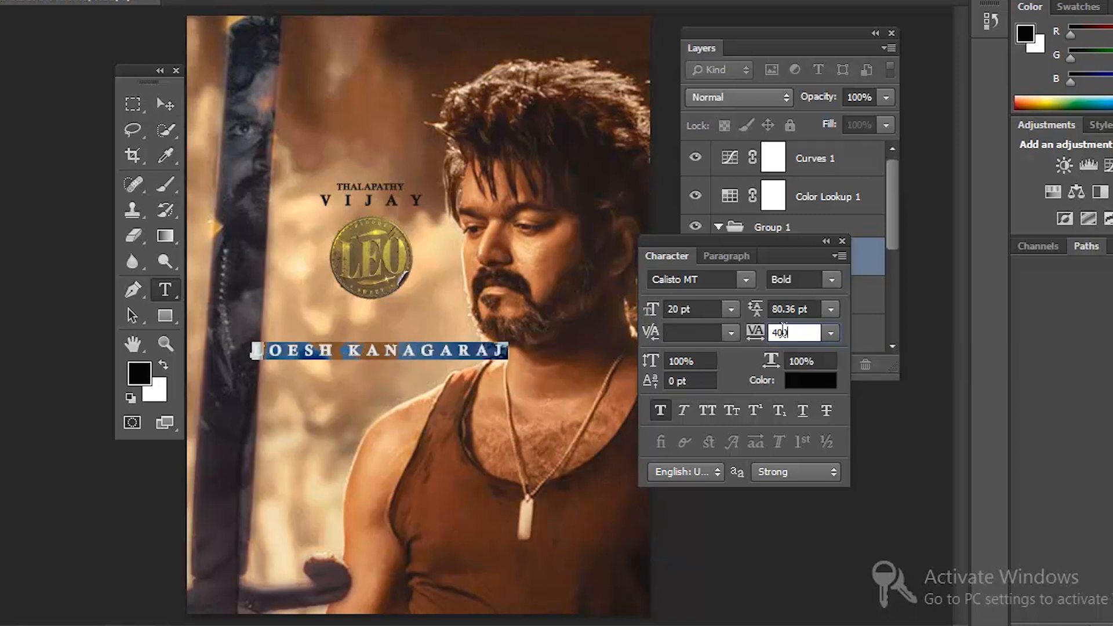
click(673, 308)
text(18)
key(Return)
Step: Nudge the director name slightly right and down, and correct its first word to LOKESH
click(165, 104)
drag(374, 358, 380, 360)
key(t)
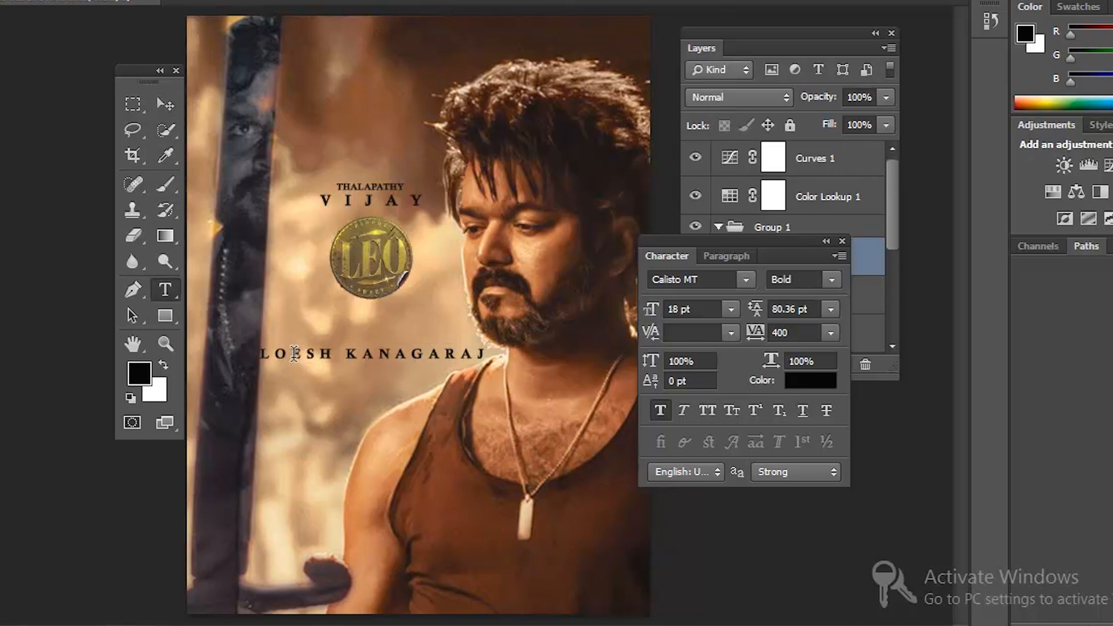
click(295, 353)
text(K)
click(165, 105)
Step: Set the director name's tracking to 200 and shift the text slightly right and down beneath the LEO coin
key(t)
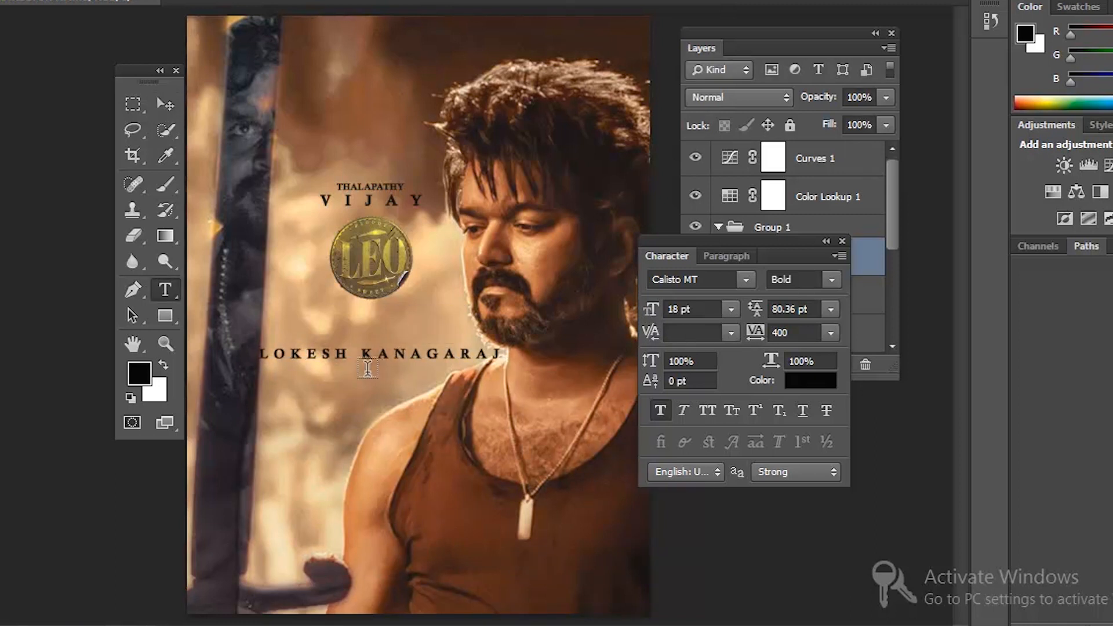
click(367, 353)
key(ctrl+a)
click(794, 333)
text(200)
key(Return)
click(164, 105)
drag(406, 361, 422, 365)
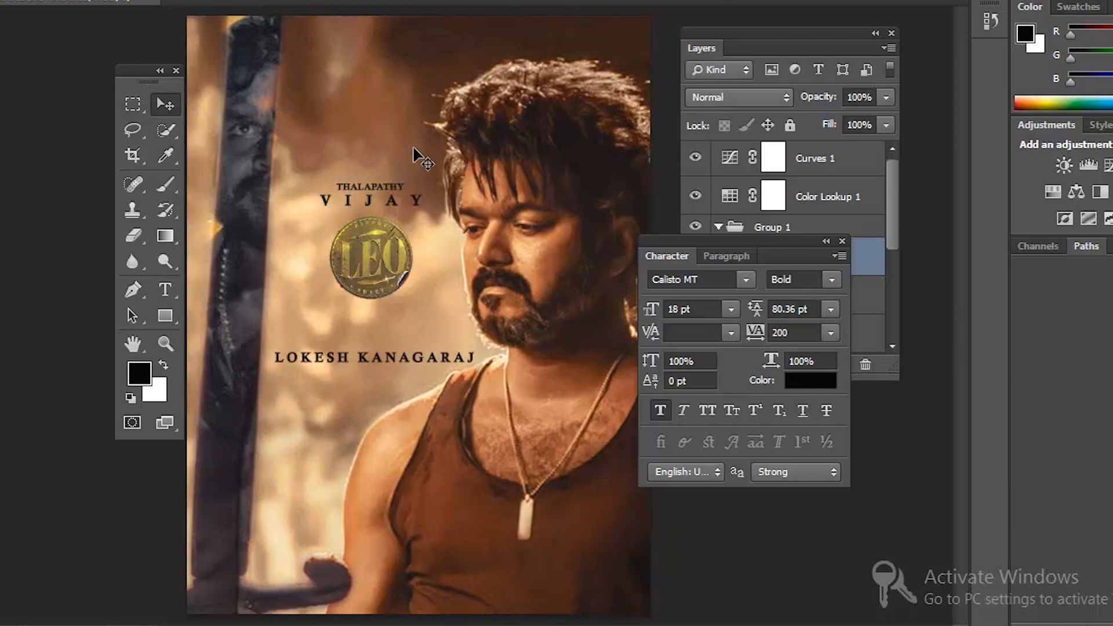
Step: Duplicate the THALAPATHY text layer and move the copy straight down to just above the director name
click(827, 241)
click(826, 333)
key(ctrl+j)
key(shift+Down)
key(shift+Down)
key(shift+Down)
key(shift+Down)
key(shift+Down)
key(shift+Down)
key(shift+Down)
key(shift+Down)
key(shift+Down)
key(shift+Down)
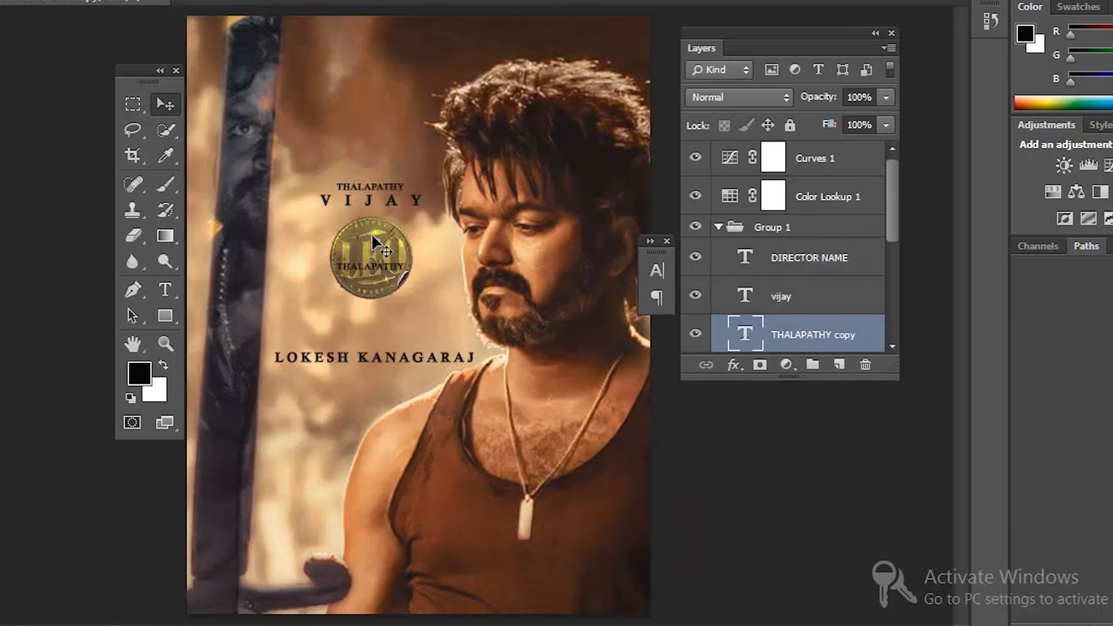
key(shift+Down)
key(shift+Down)
key(shift+Down)
key(shift+Down)
key(shift+Down)
key(shift+Down)
key(shift+Down)
key(shift+Down)
key(shift+Down)
Step: Rename the THALAPATHY copy layer as WRITTEn and replace its text with WRITEN & DIRECTED BY
double_click(811, 335)
text(WRITTEn)
key(Return)
key(t)
double_click(367, 335)
text(WRIT)
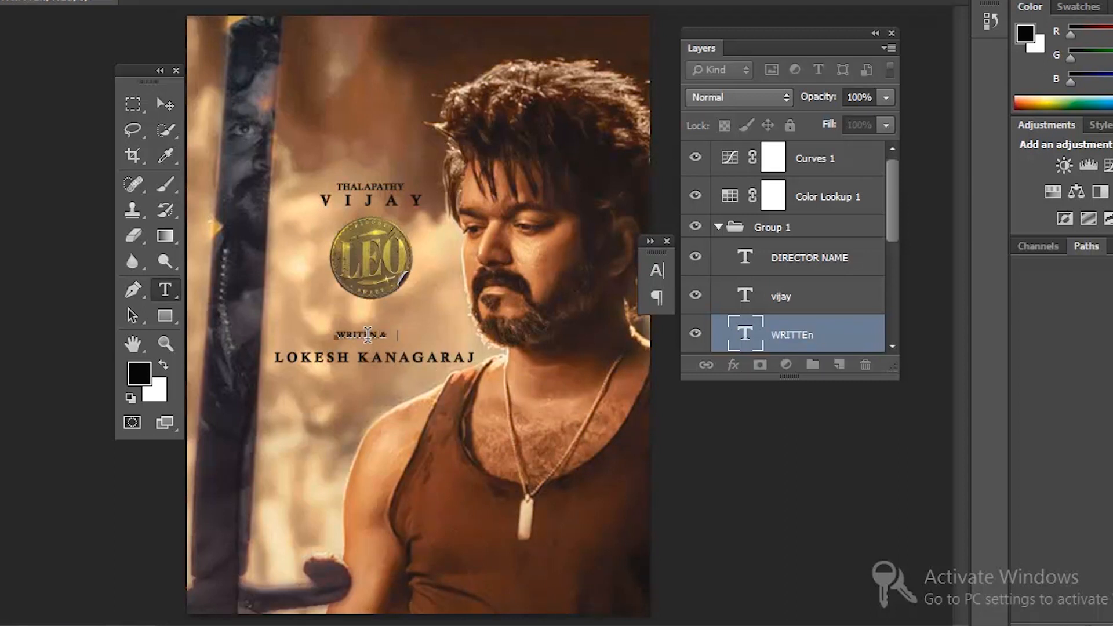
click(164, 105)
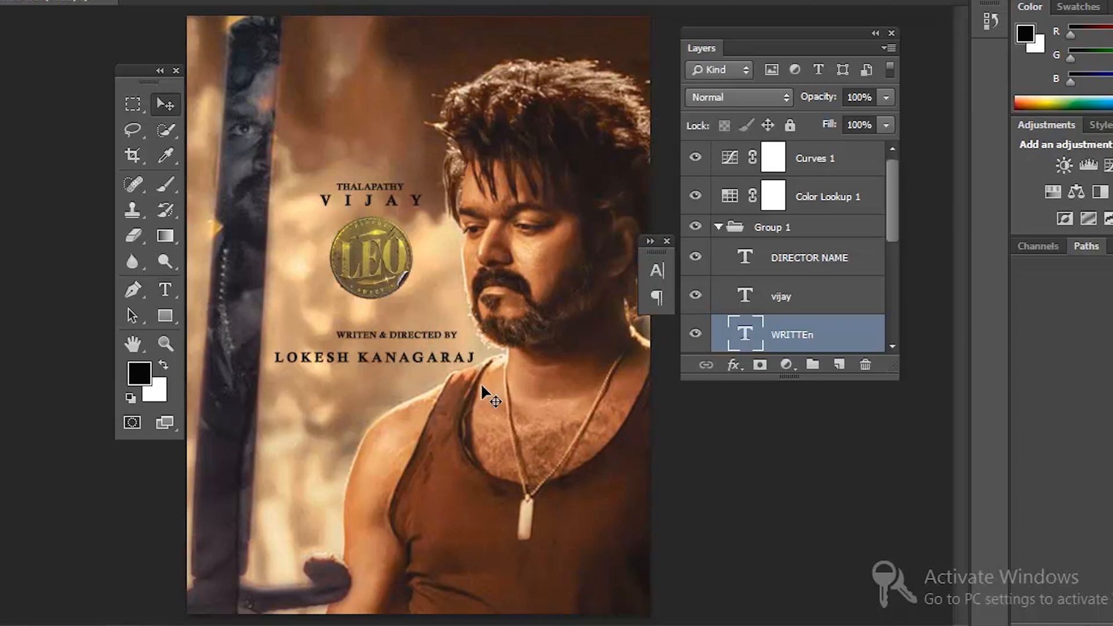
Step: Move the WRITEN & DIRECTED BY text left and up so it sits centred directly beneath the LEO coin
key(shift+Up)
key(shift+Up)
key(shift+Up)
key(Up)
key(Up)
key(Up)
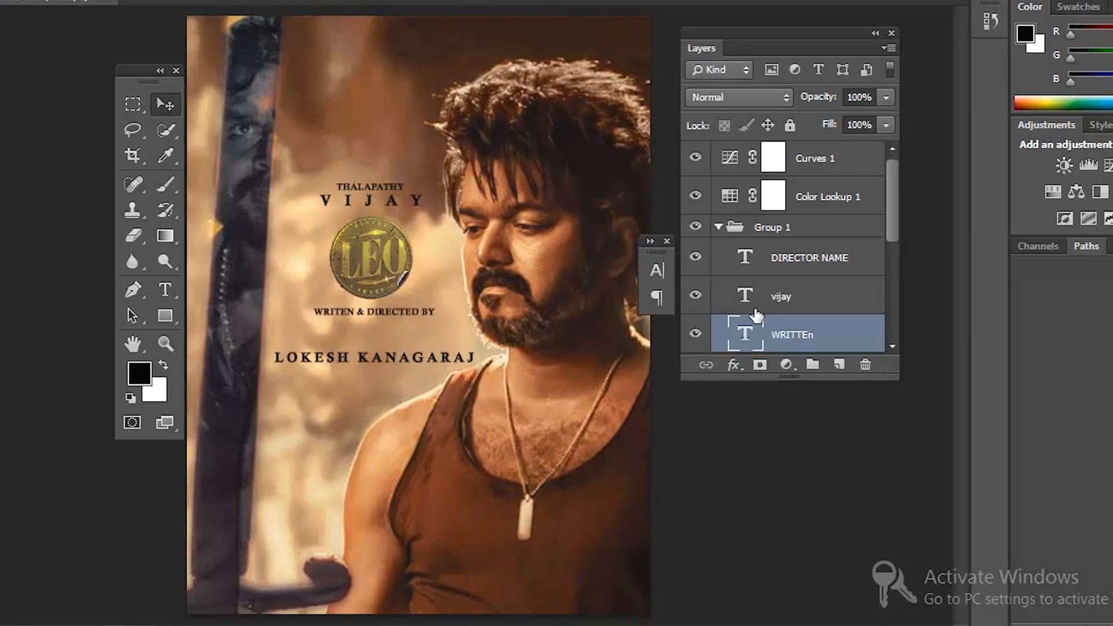
Step: Move the director name text up and slightly left so it sits directly under the WRITEN & DIRECTED BY line
click(815, 271)
key(shift+Up)
key(shift+Up)
key(shift+Up)
key(shift+Up)
key(shift+Up)
key(Down)
key(Left)
key(Left)
key(Left)
key(Left)
key(Left)
key(Left)
key(Left)
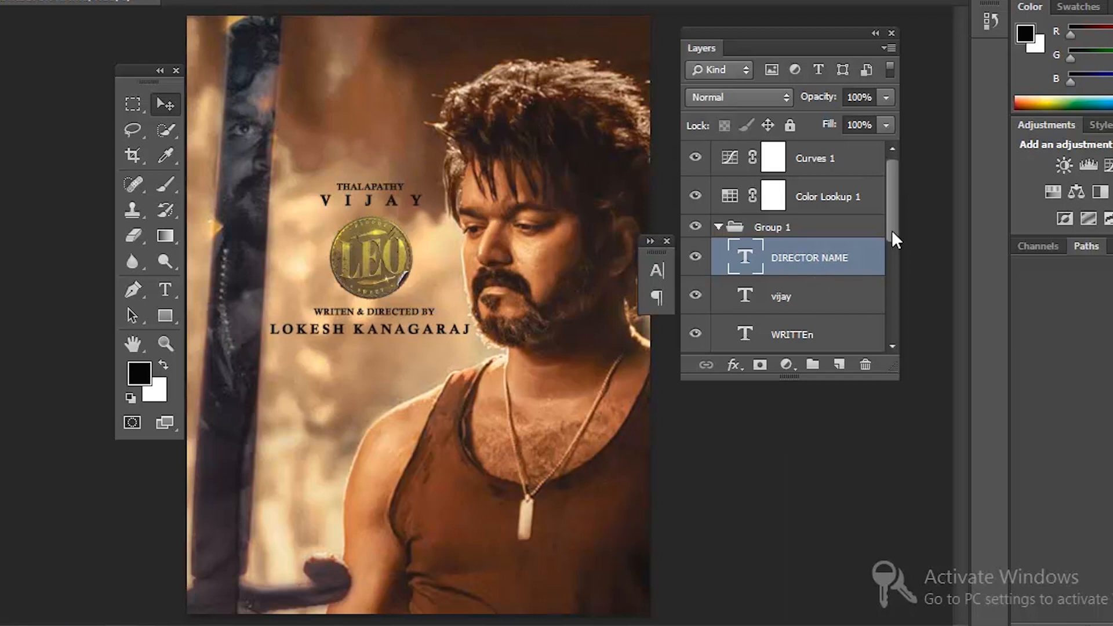
Step: Select all the title text layers together with the coin on Layer 2 and move them down as one block
scroll(896, 240, down, 2)
shift+click(826, 303)
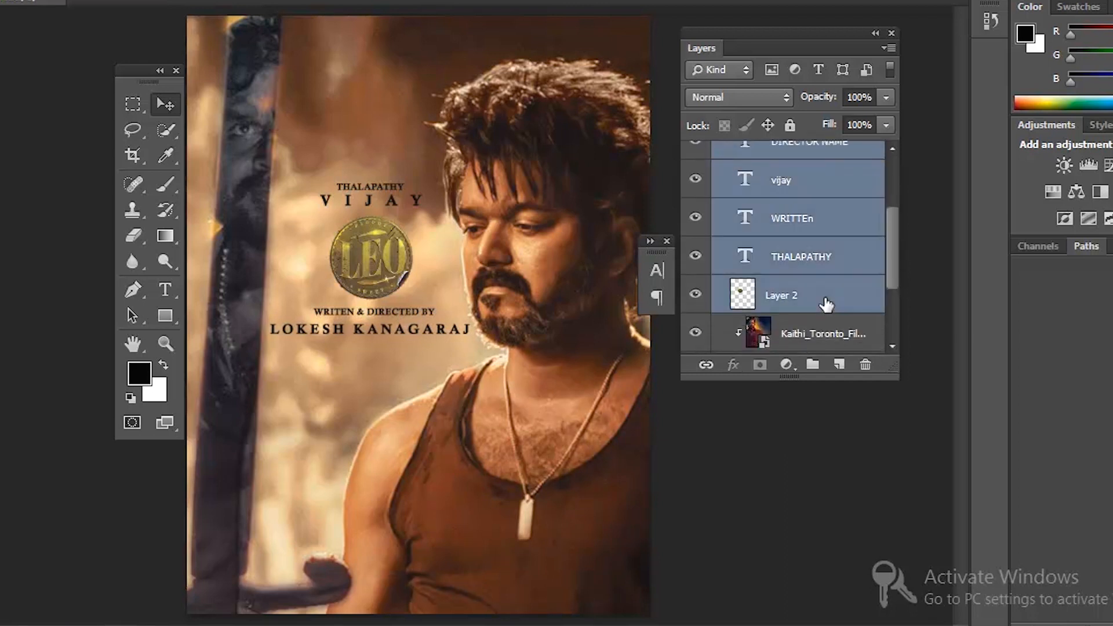
scroll(826, 304, up, 1)
key(shift+Down)
key(shift+Down)
key(shift+Down)
key(shift+Down)
key(Up)
key(Up)
key(Up)
key(Up)
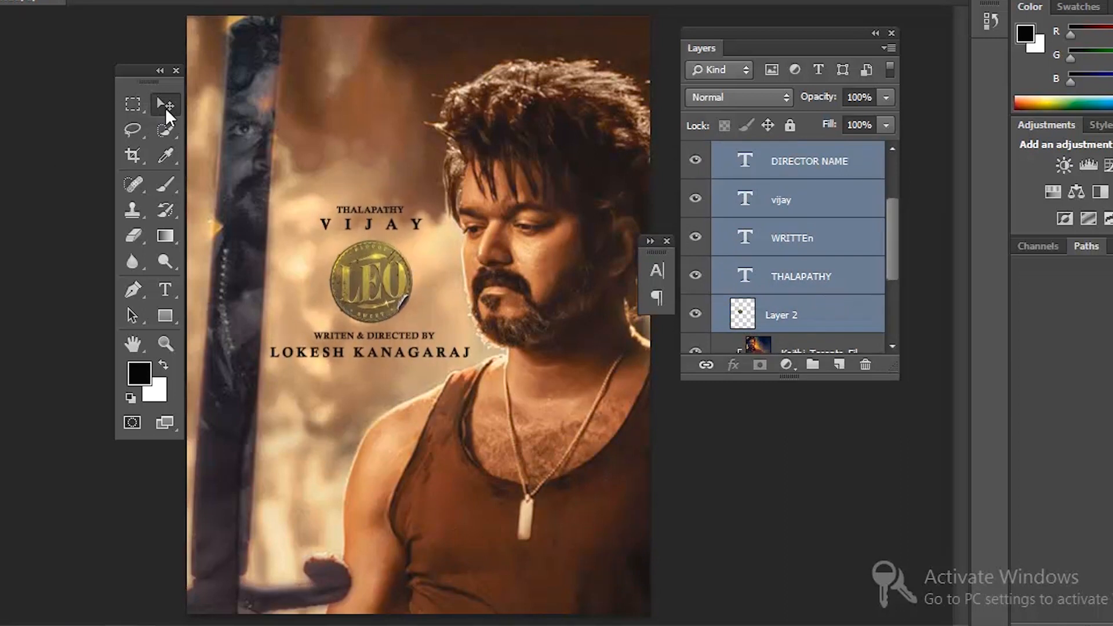
Step: Place the Seven_Screen_Studio image into the poster directly above the DIRECTOR NAME layer at its default size
click(841, 329)
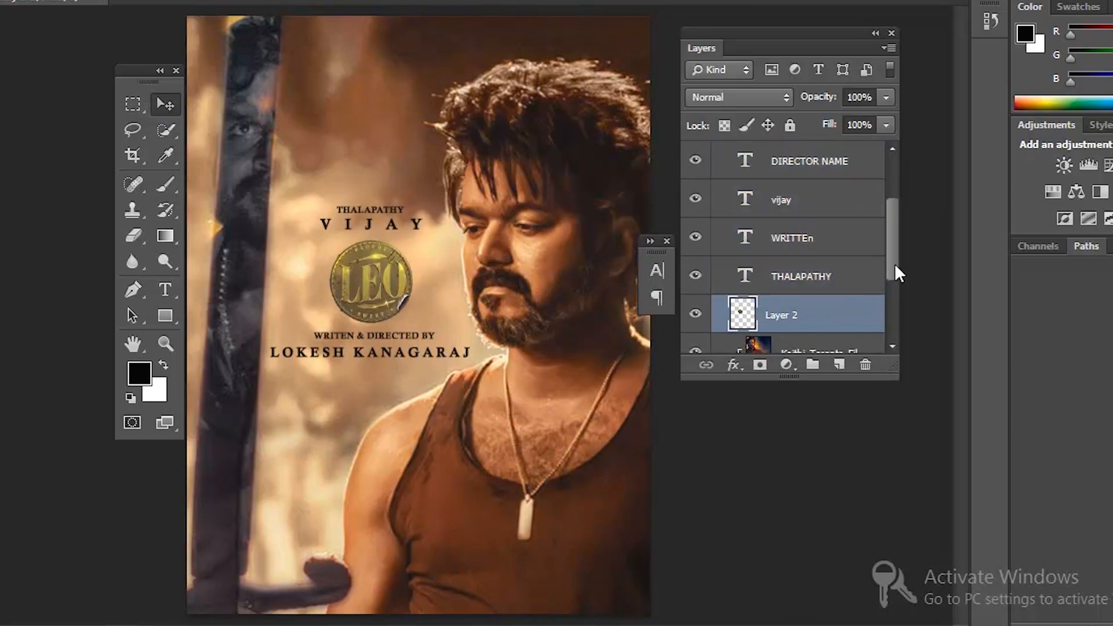
drag(896, 268, 895, 227)
click(800, 268)
click(45, 10)
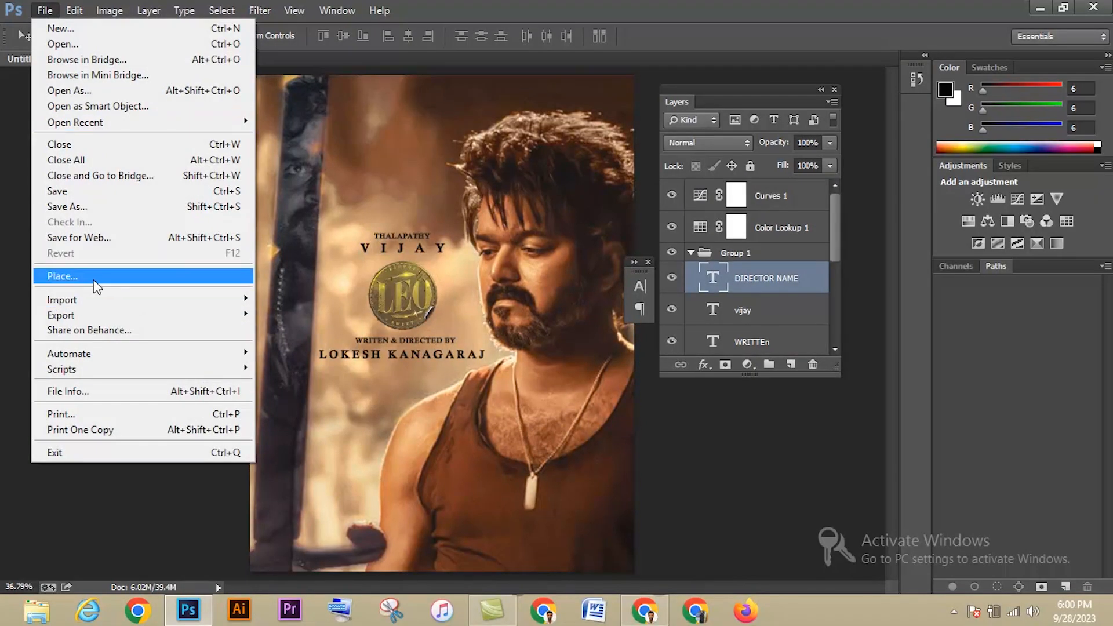
click(93, 277)
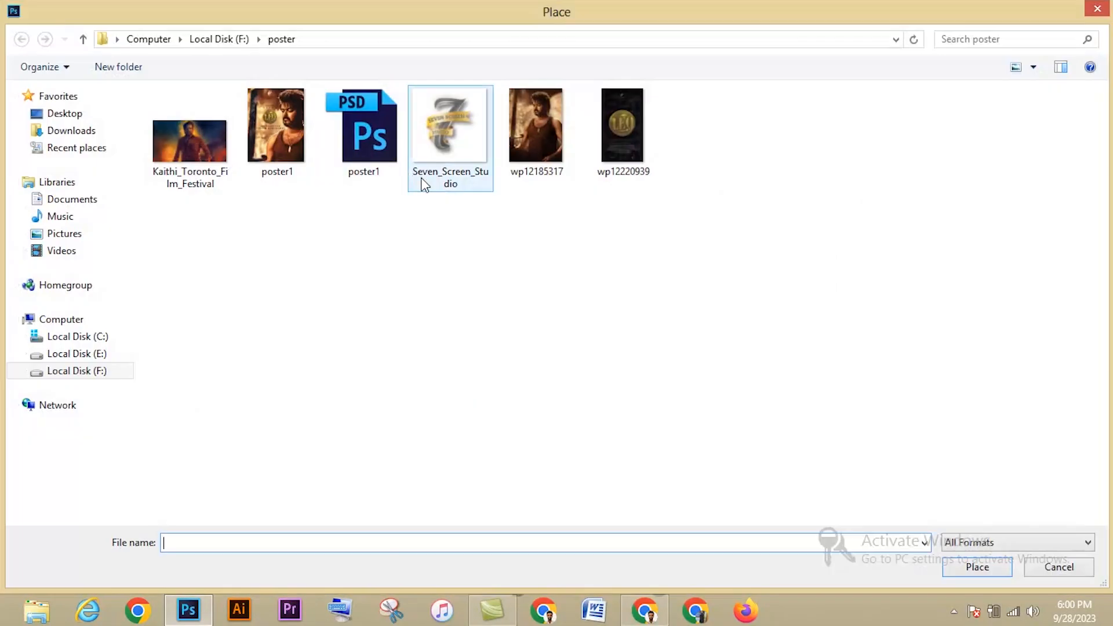
click(421, 178)
click(977, 565)
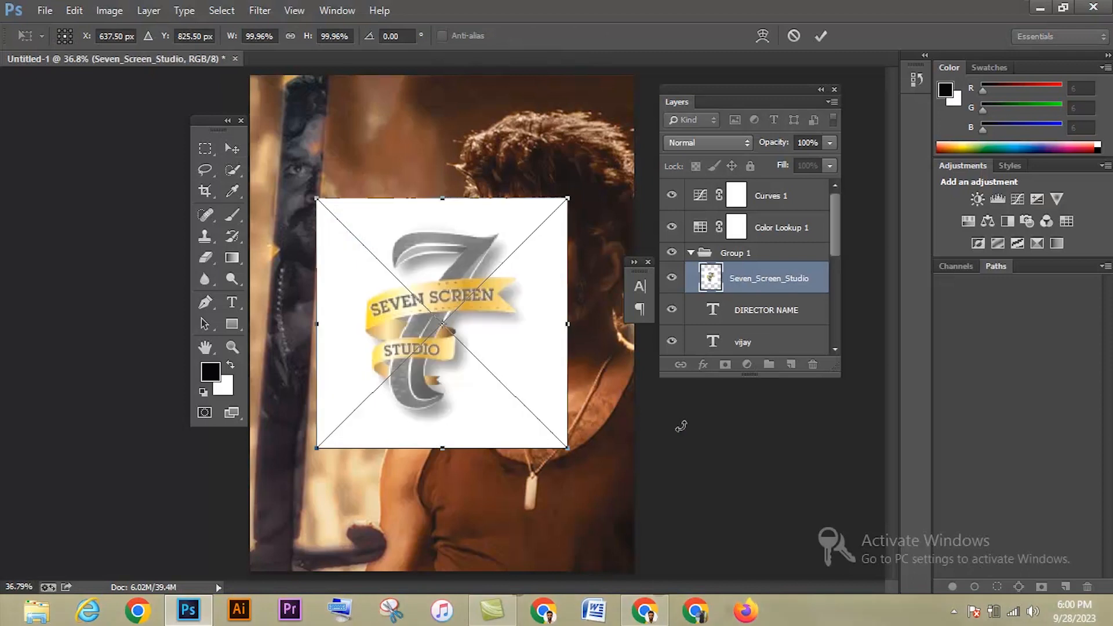
key(Return)
Step: Select the white background and shadow around the Seven Screen Studio logo, starting with the Magic Wand, and hide them with a layer mask
key(w)
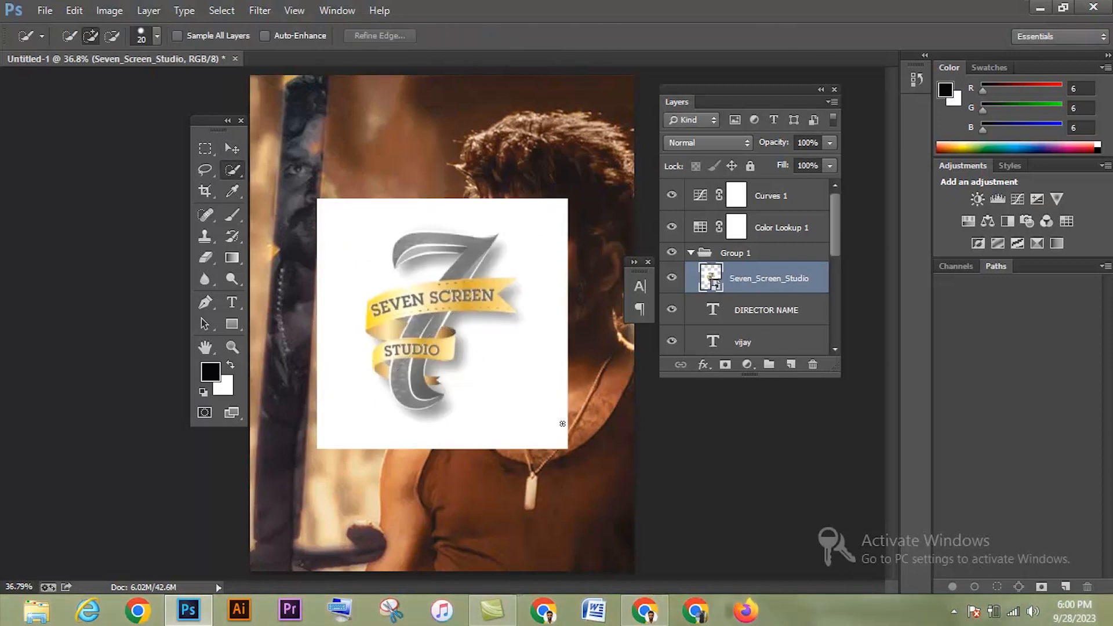
right_click(235, 172)
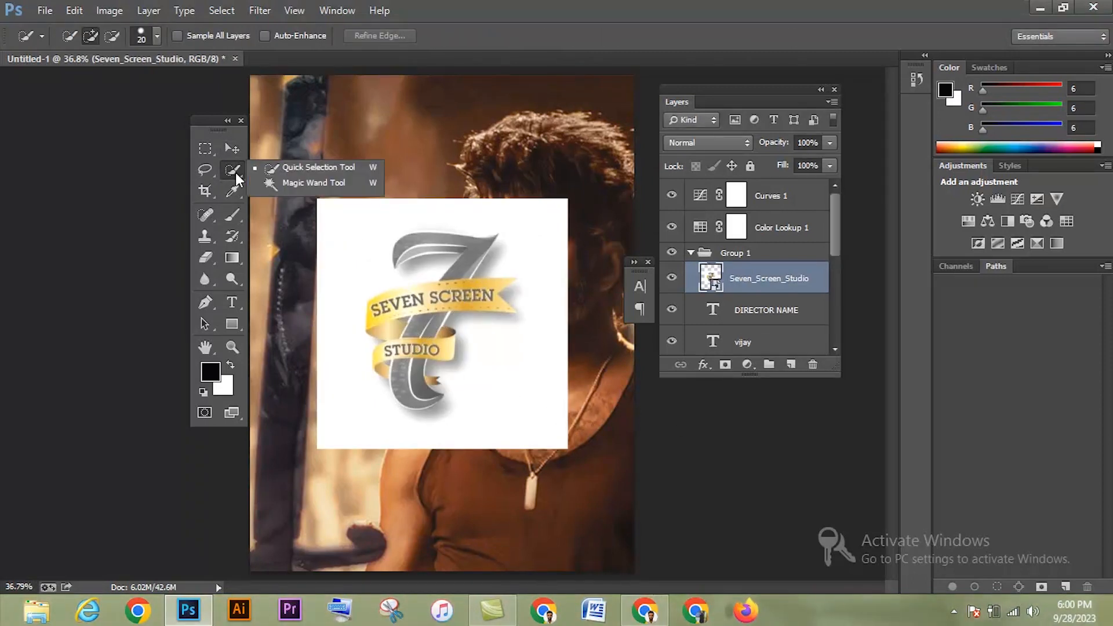
click(273, 181)
click(368, 232)
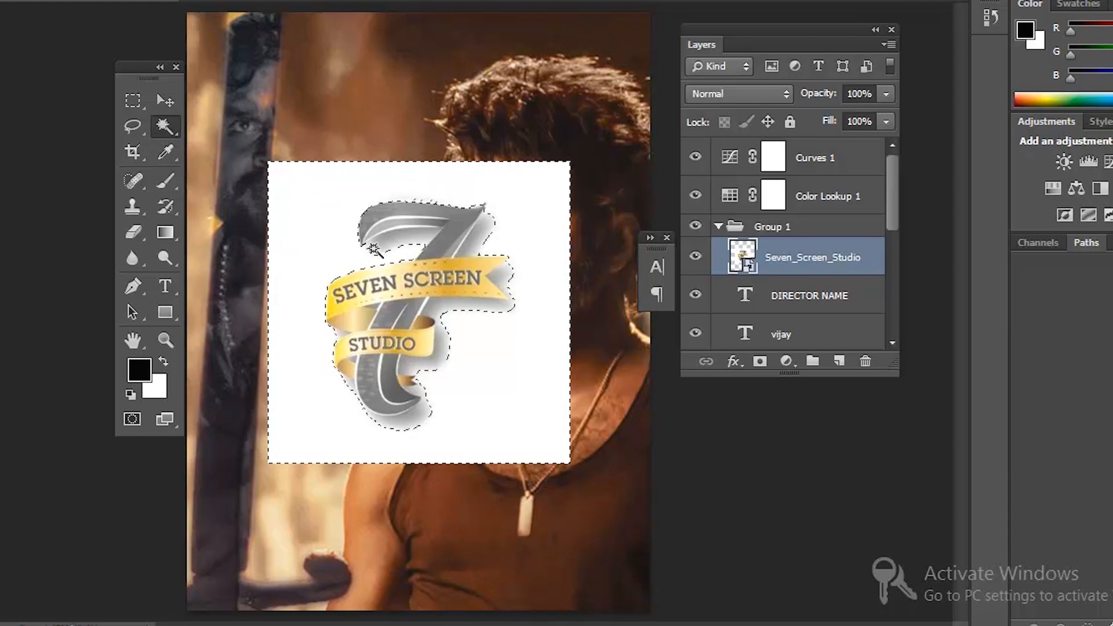
shift+click(375, 249)
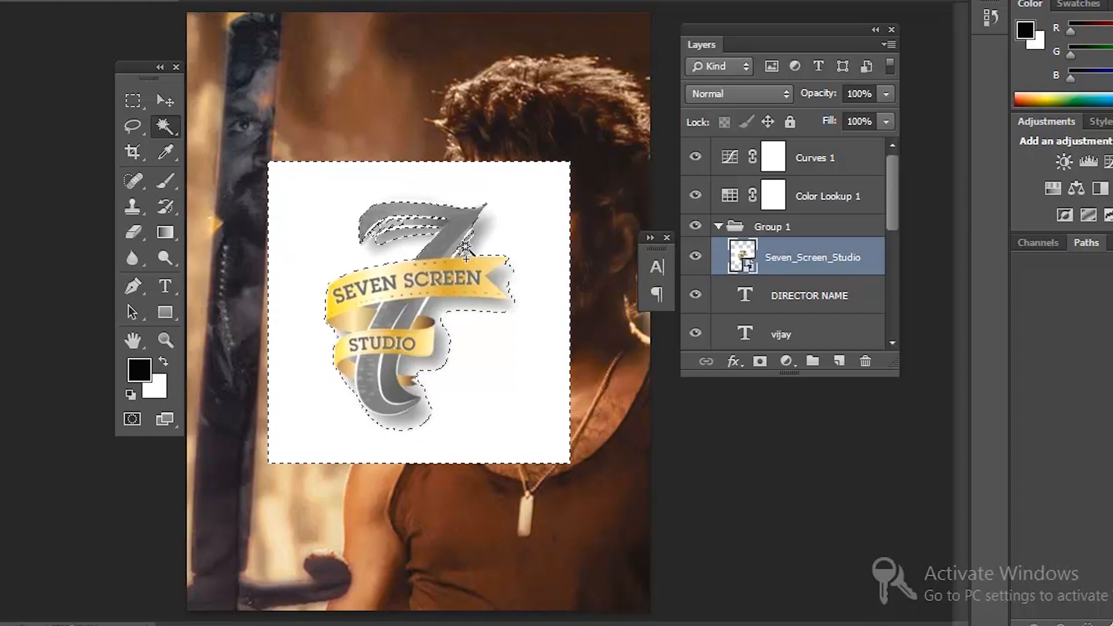
shift+click(503, 284)
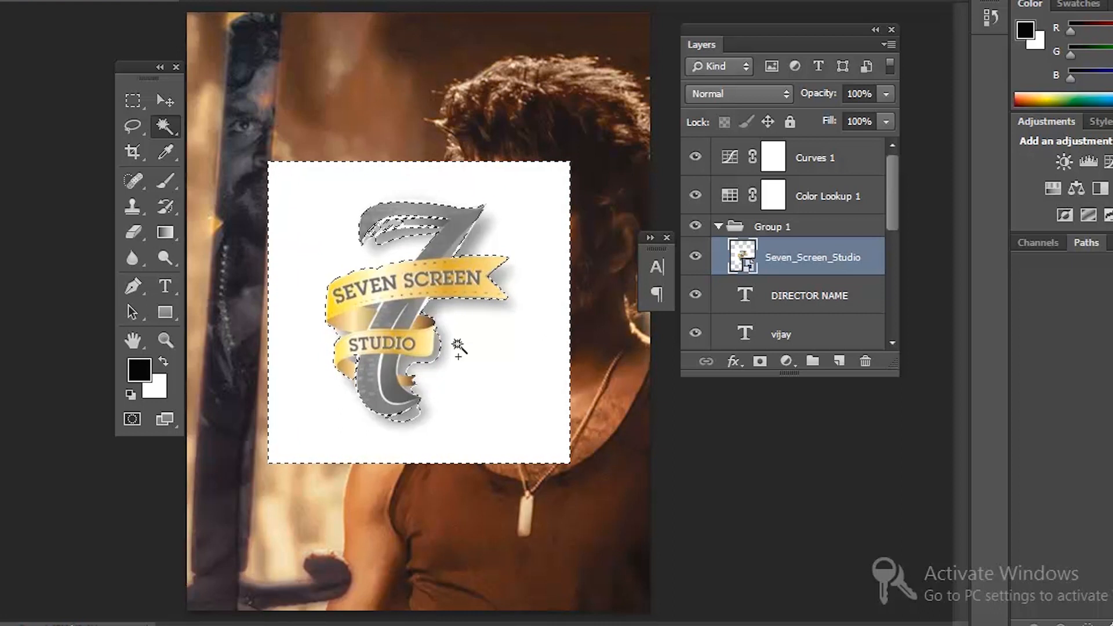
key(ctrl+plus)
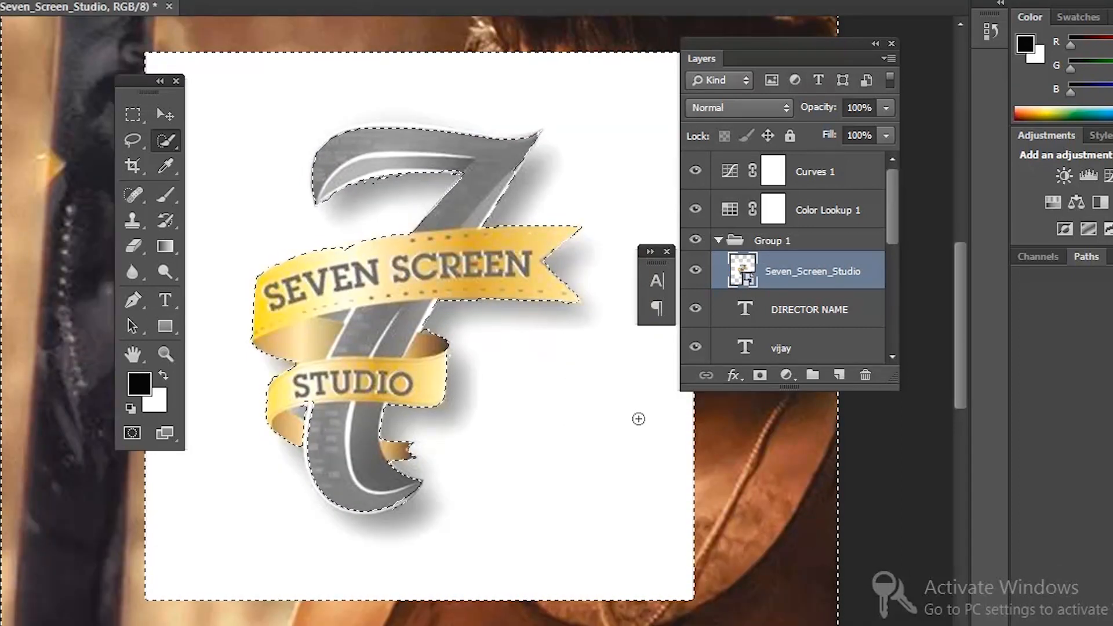
click(760, 376)
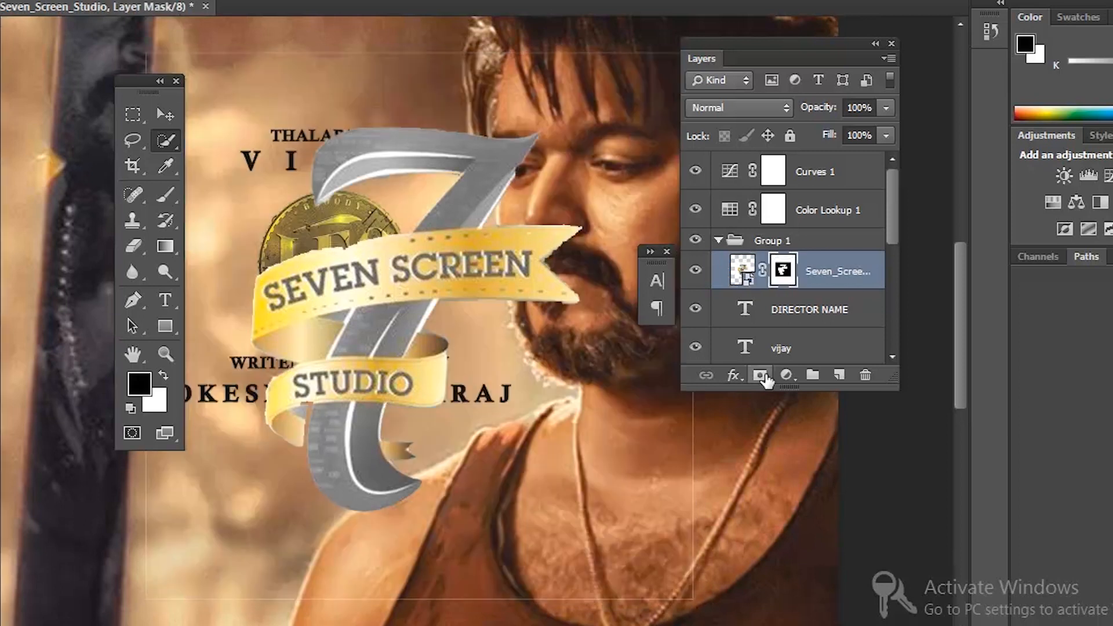
Step: Paint black on the logo's layer mask with a round brush to remove the faint outline along its right, upper and left edges
key(ctrl+minus)
key(ctrl+minus)
key(ctrl+minus)
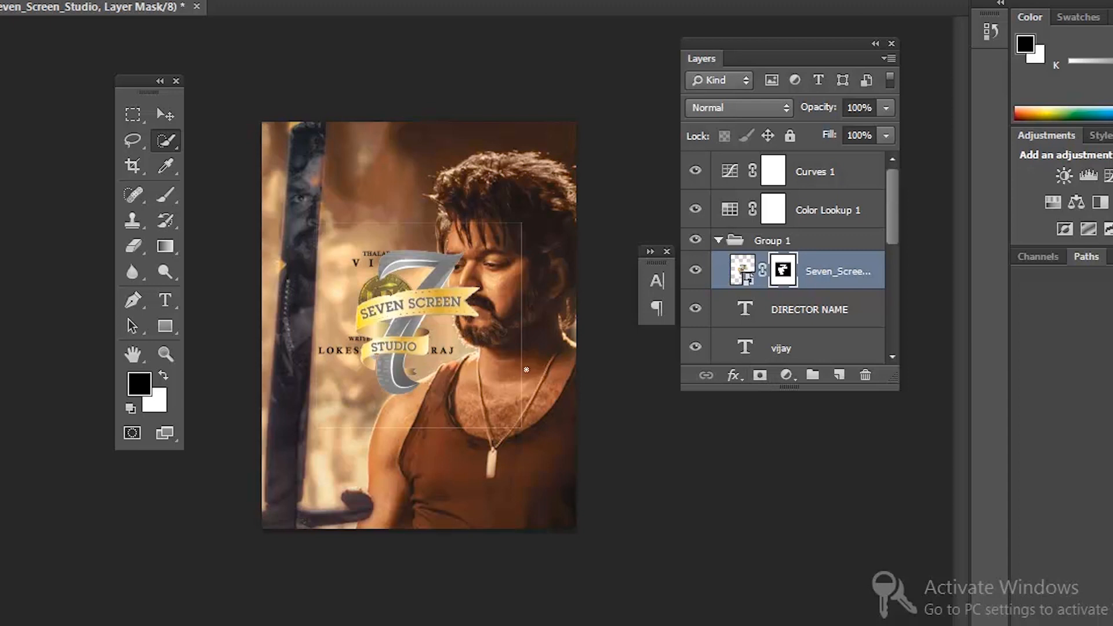
key(b)
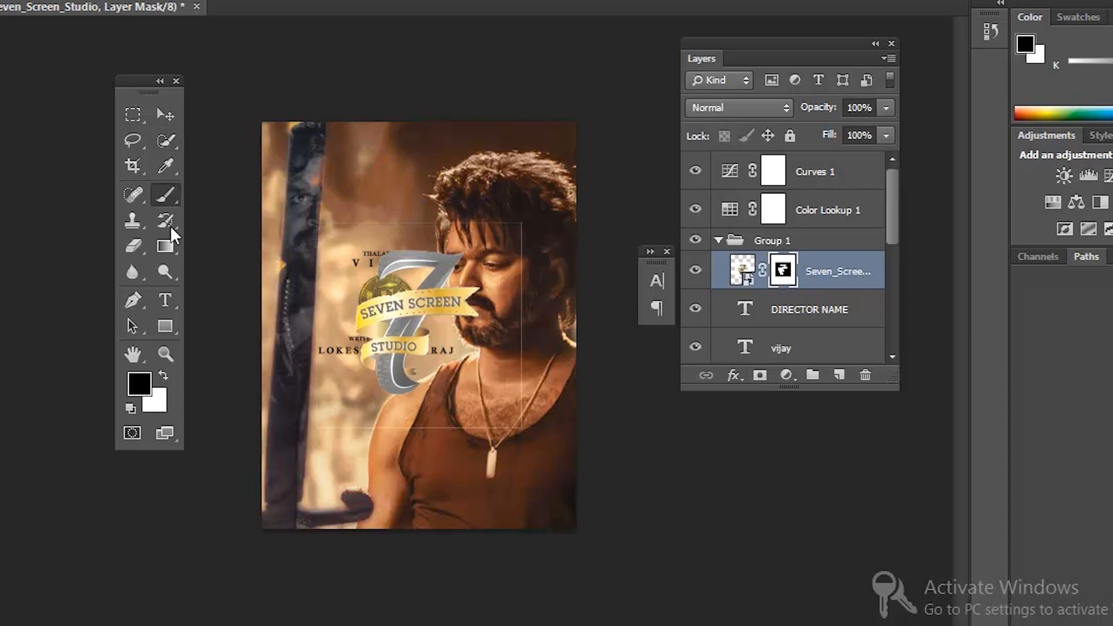
right_click(174, 196)
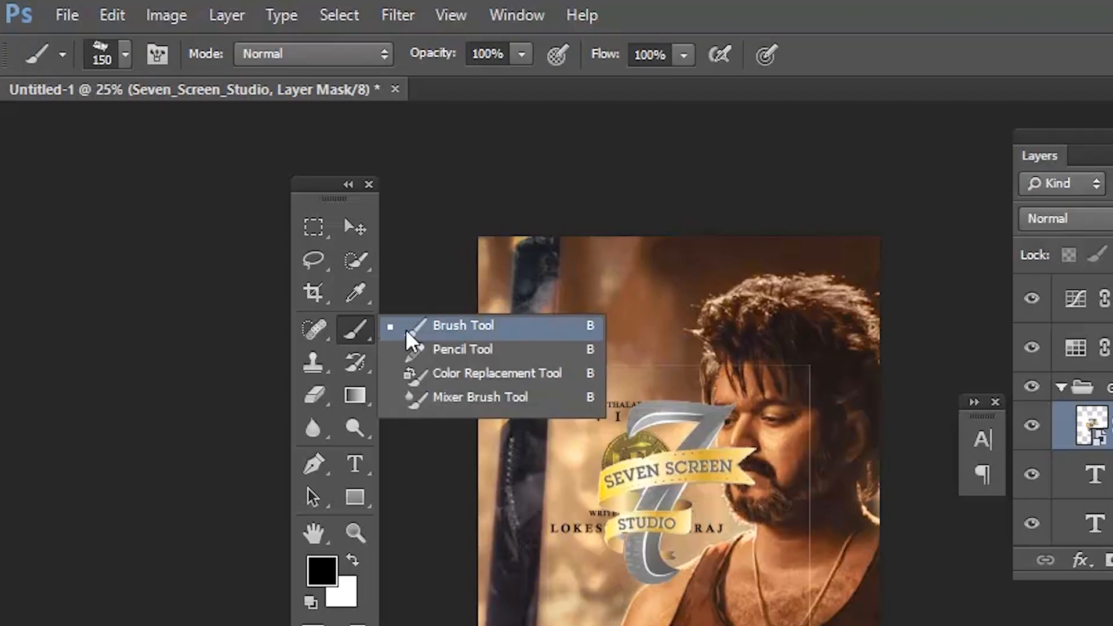
click(205, 195)
click(124, 55)
click(46, 253)
click(799, 151)
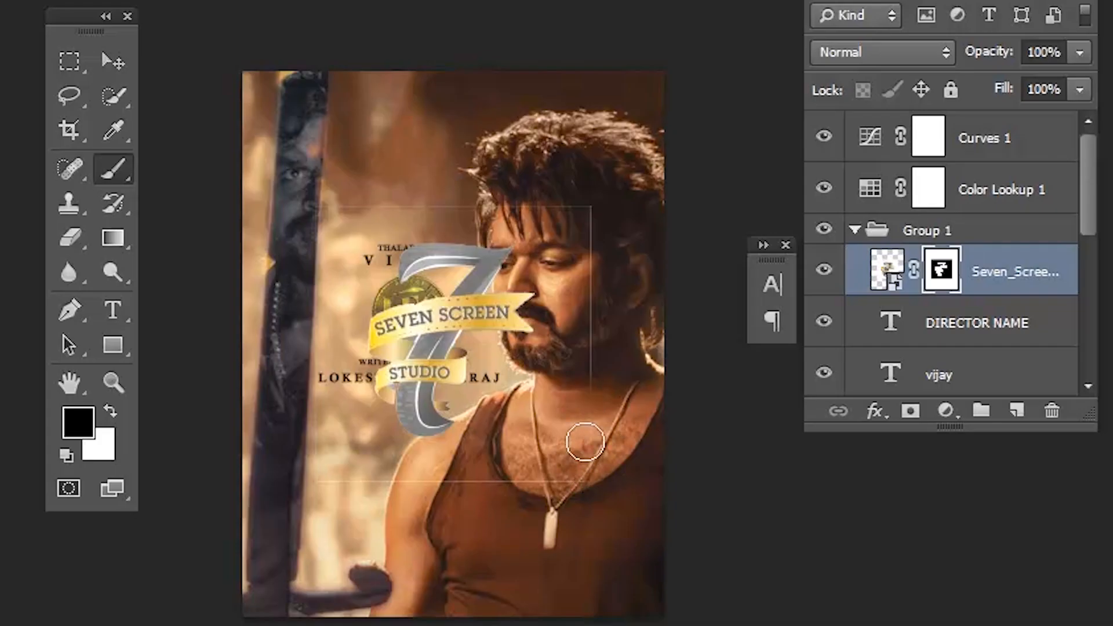
mouse_move(585, 442)
mouse_down()
mouse_move(595, 230)
mouse_move(584, 194)
mouse_move(451, 217)
mouse_move(362, 198)
mouse_up()
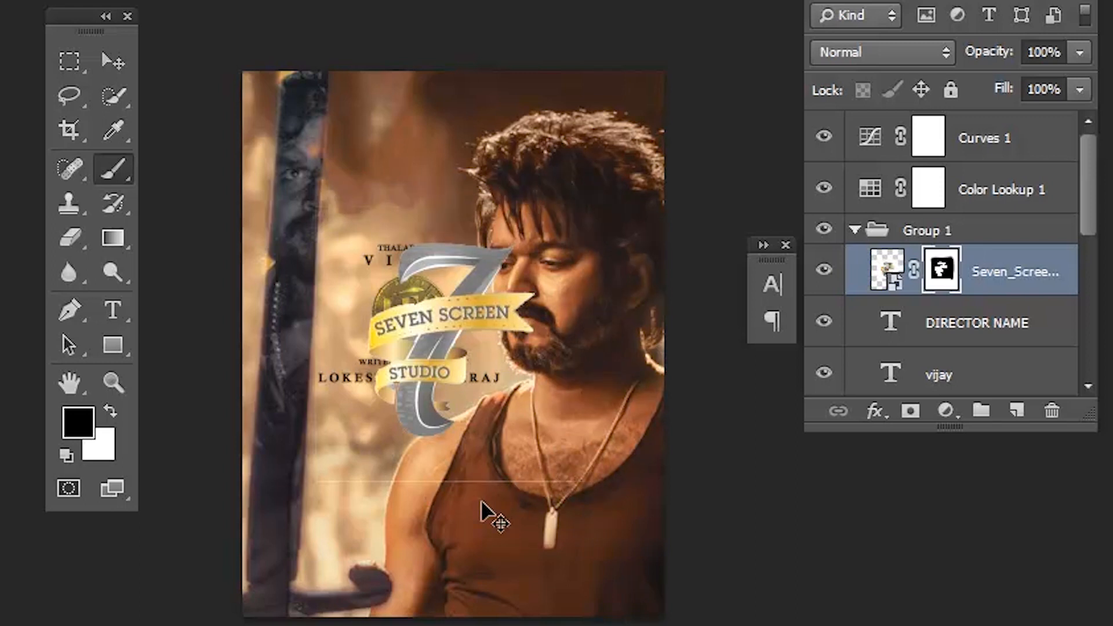
Step: Paint black on the logo's layer mask along the lower edge of the leftover outline to hide it
key(ctrl+plus)
key(x)
key(x)
drag(597, 555, 534, 551)
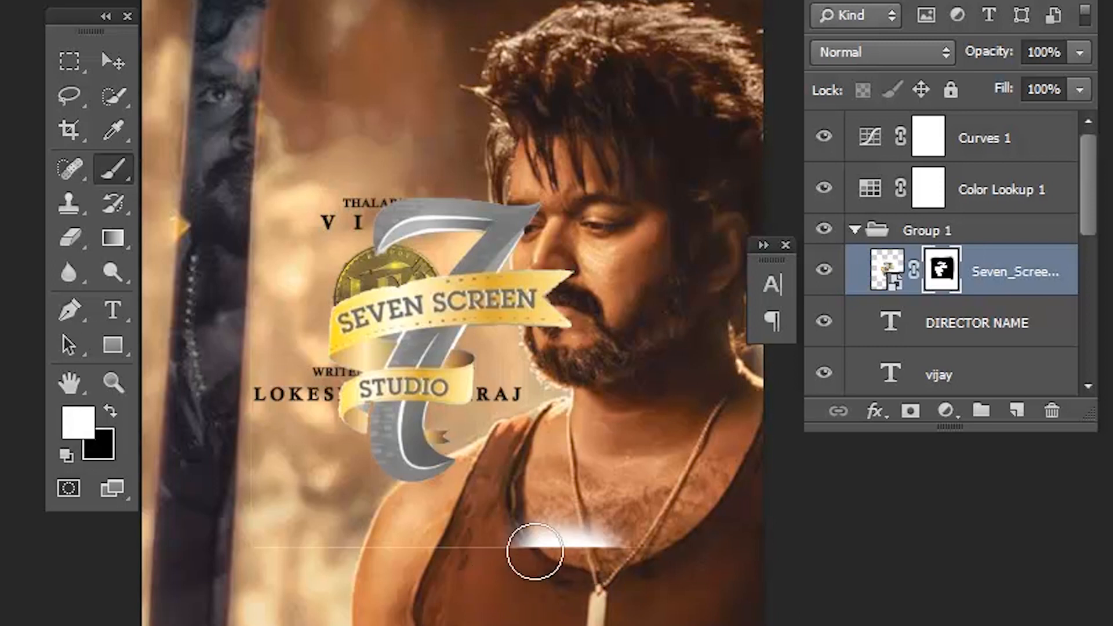
key(x)
drag(671, 564, 517, 564)
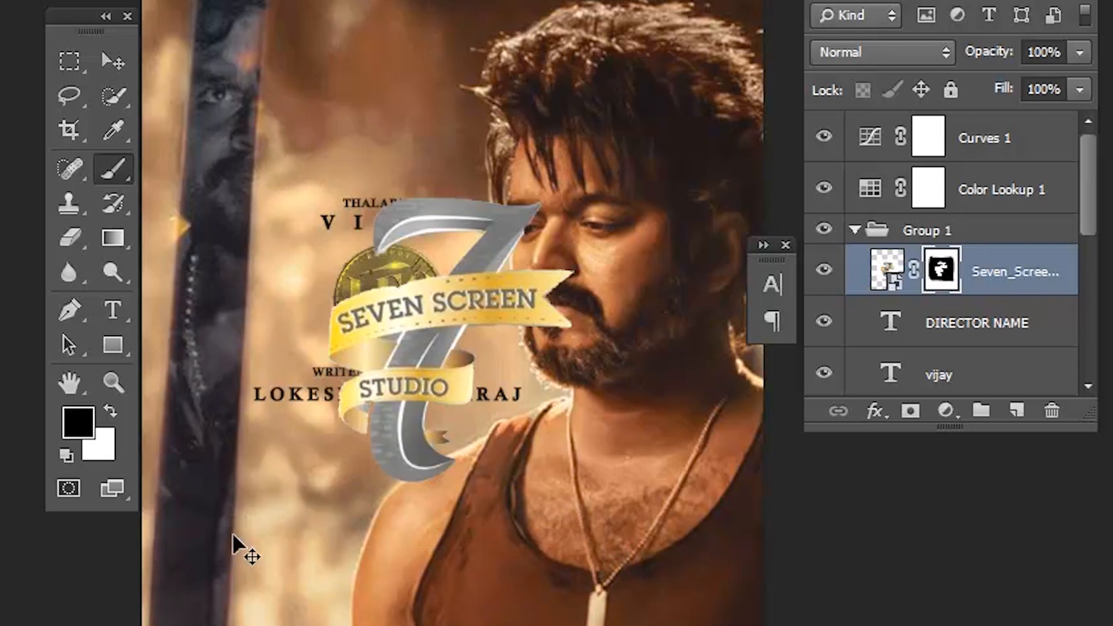
Step: Scale the Seven Screen Studio logo down to a small emblem and position it near the poster's upper edge, above the THALAPATHY text
key(ctrl+minus)
key(v)
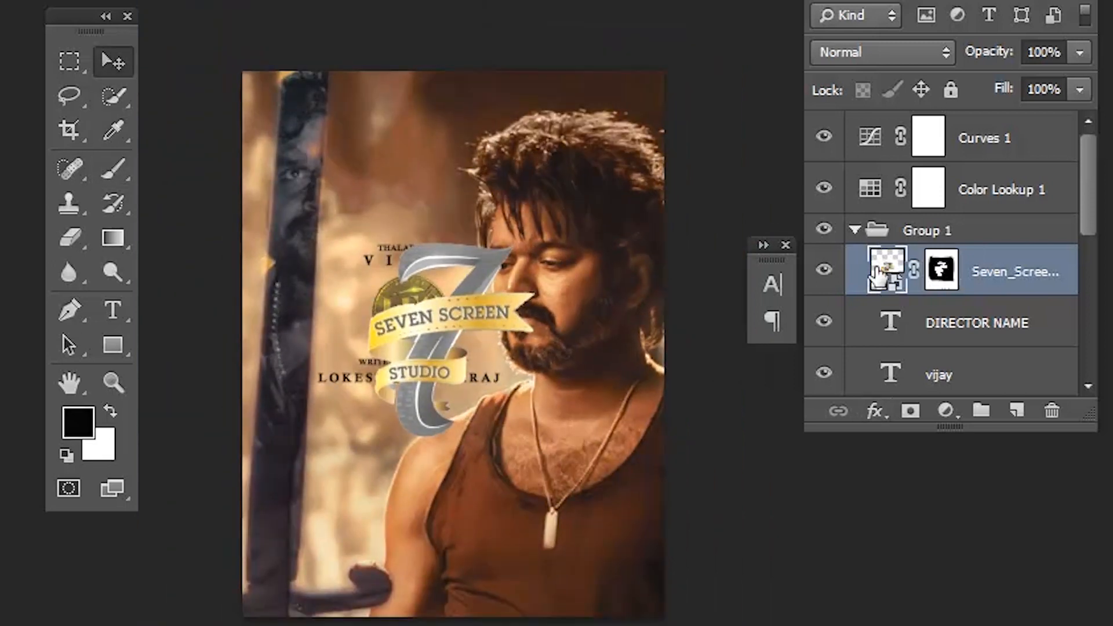
key(ctrl+t)
drag(579, 486, 515, 407)
drag(449, 345, 412, 98)
drag(456, 188, 409, 135)
key(Return)
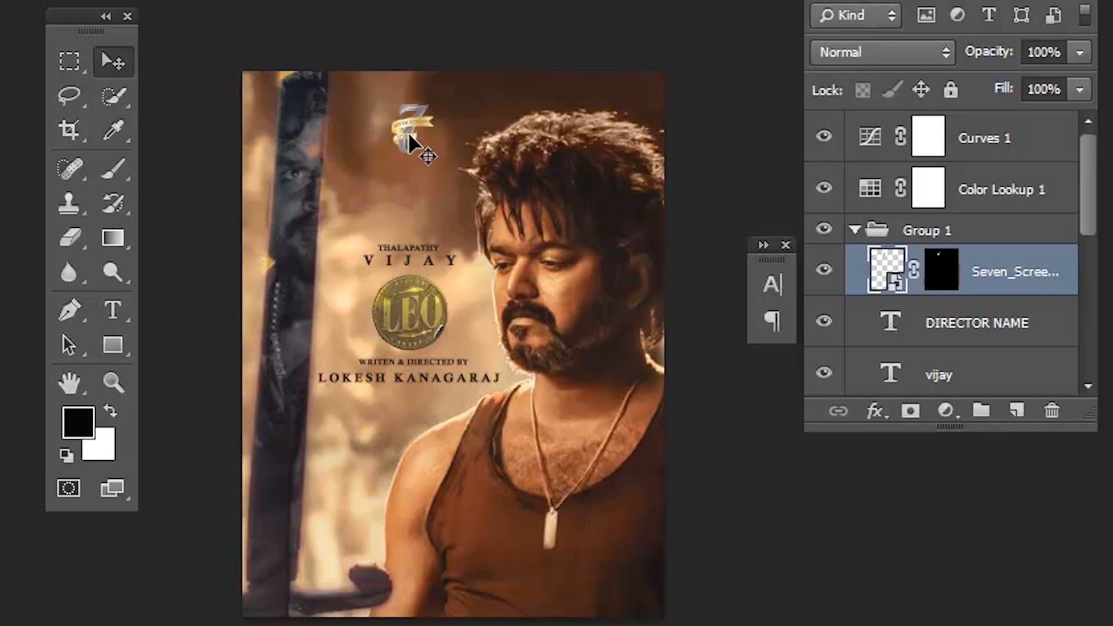
Step: Duplicate the LOKESH KANAGARAJ director credit and move the copy straight up to just below the Seven Screen Studio logo
click(963, 341)
key(ctrl+j)
key(shift+Up)
key(shift+Up)
key(shift+Up)
key(shift+Up)
key(shift+Up)
key(shift+Up)
key(shift+Up)
key(shift+Up)
key(shift+Up)
key(shift+Up)
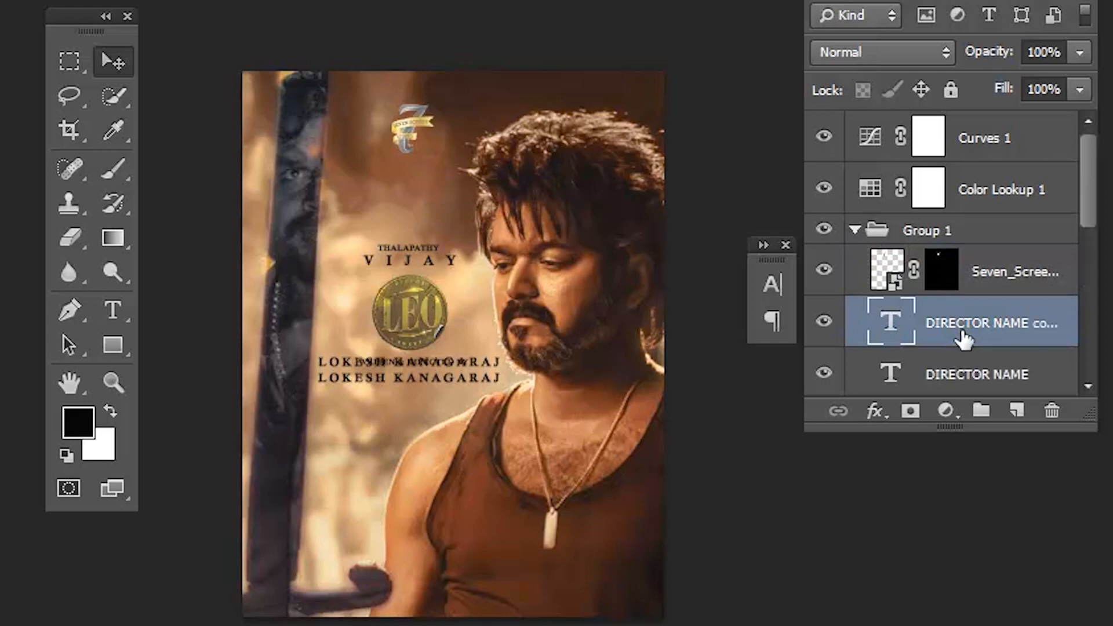
key(shift+Up)
key(shift+Up)
key(shift+Up)
key(shift+Up)
key(shift+Up)
key(shift+Up)
key(shift+Up)
key(shift+Up)
key(shift+Up)
key(shift+Up)
key(shift+Up)
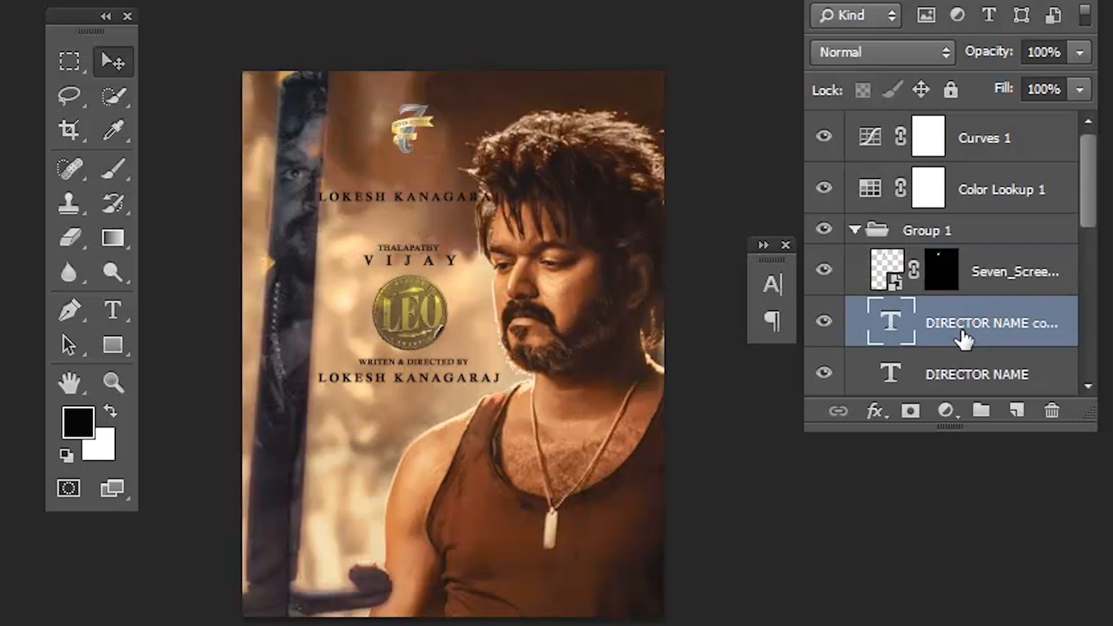
key(shift+Up)
Step: Replace the duplicated credit text below the studio logo with LALIT KUMAR
key(t)
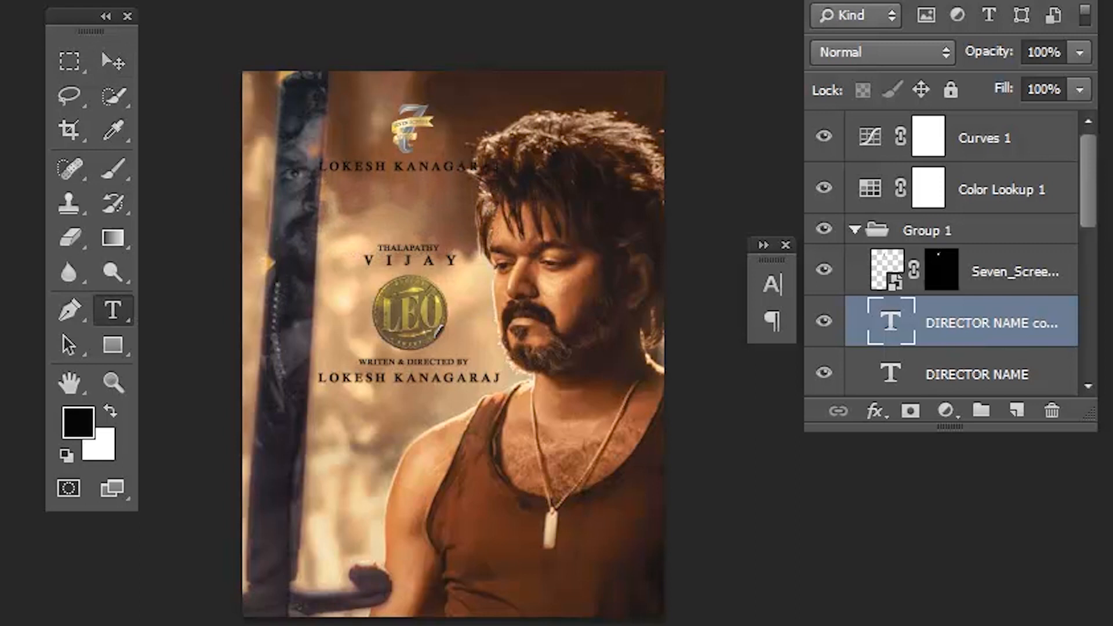
click(346, 168)
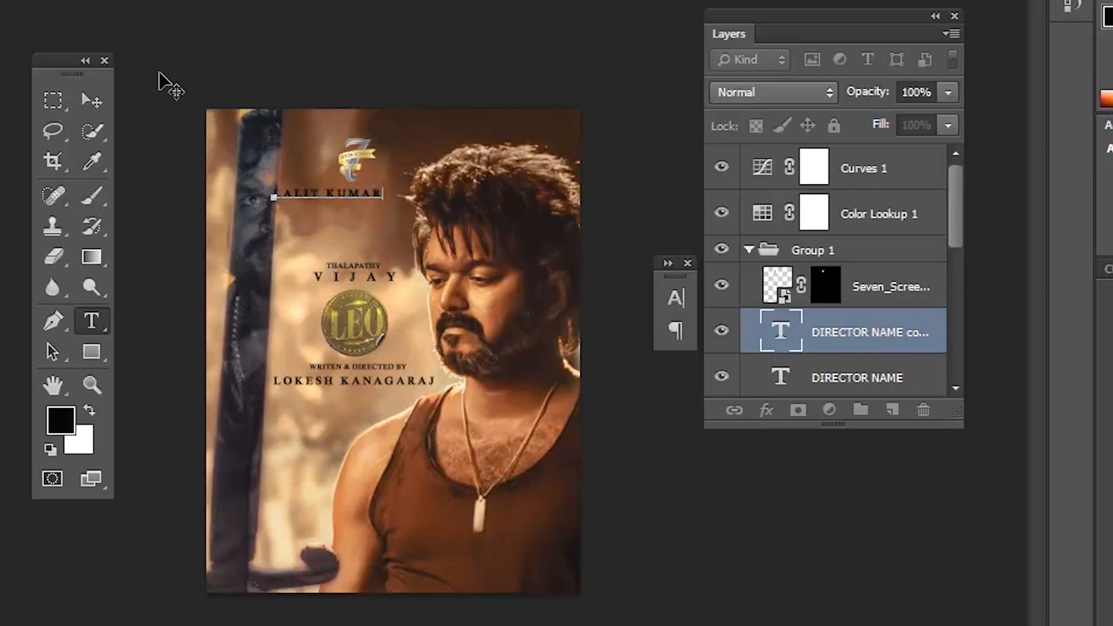
click(89, 102)
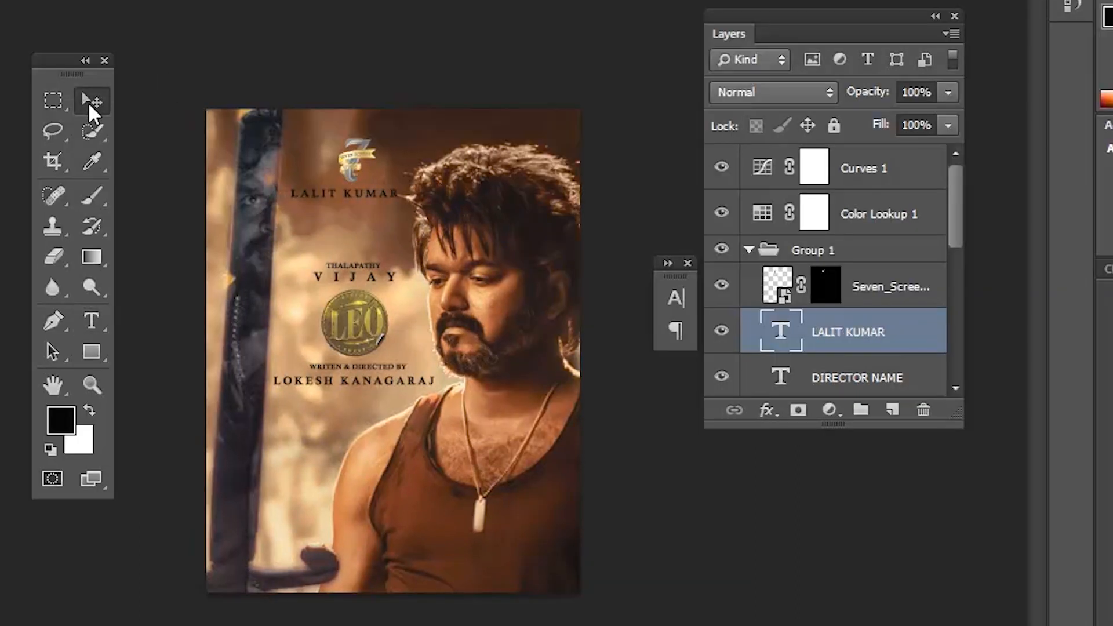
key(t)
click(335, 192)
key(ctrl+a)
key(ctrl+t)
double_click(577, 371)
text(60)
key(Return)
double_click(443, 345)
text(16)
key(Return)
click(90, 102)
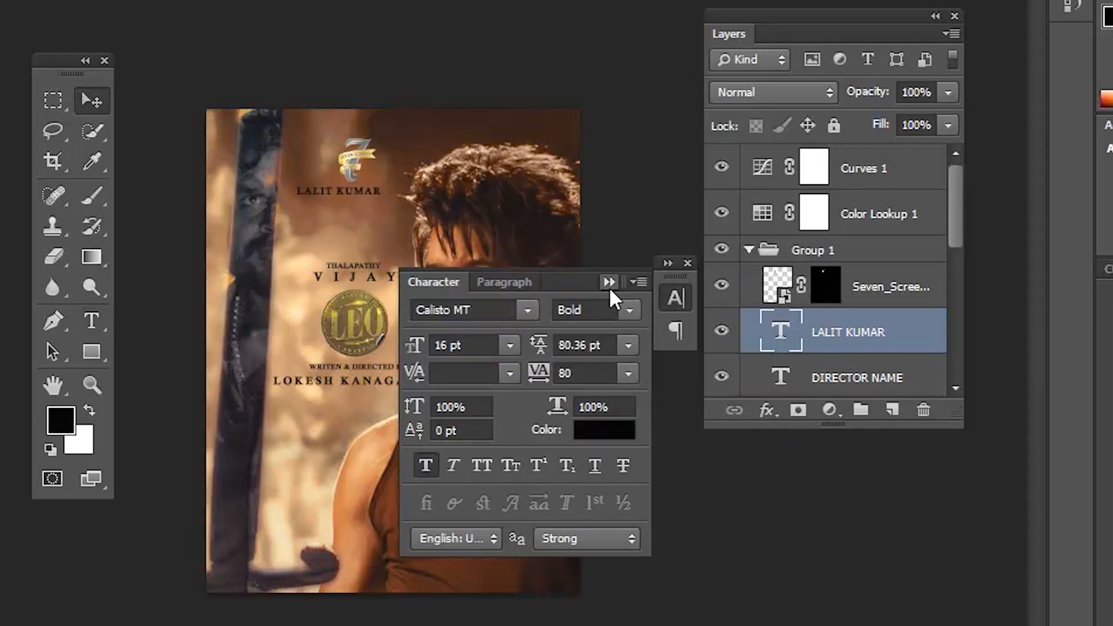
click(610, 283)
key(t)
click(325, 189)
key(ctrl+a)
key(ctrl+t)
click(615, 282)
click(91, 102)
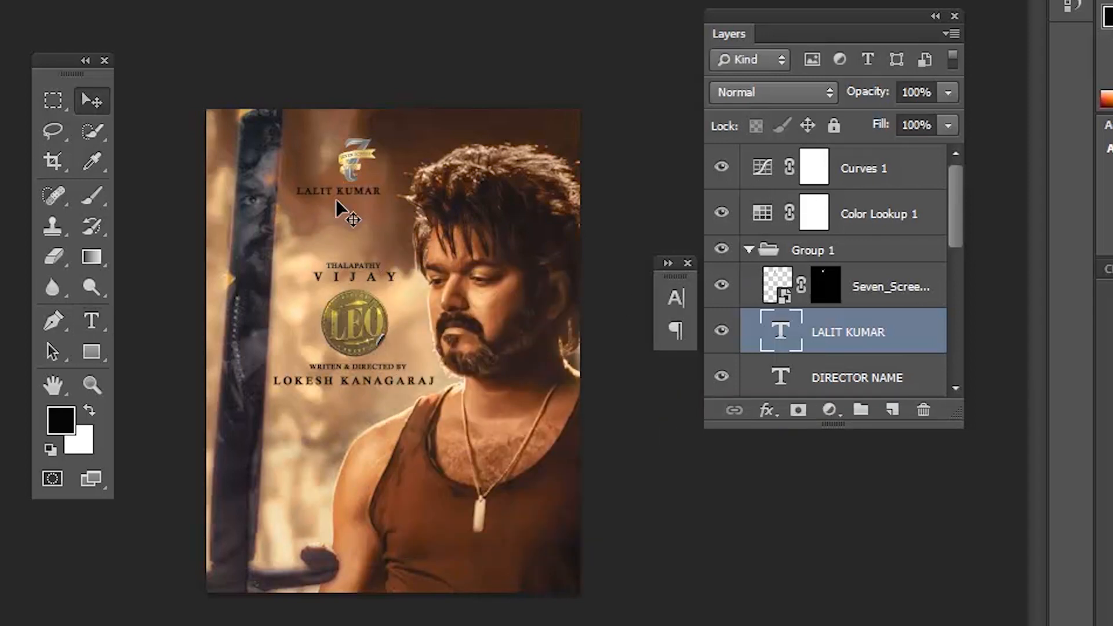
Step: Duplicate the THALAPATHY text layer, rename the copy PRESENTS, and place it just below LALIT KUMAR
drag(954, 227, 953, 293)
click(835, 330)
key(ctrl+g)
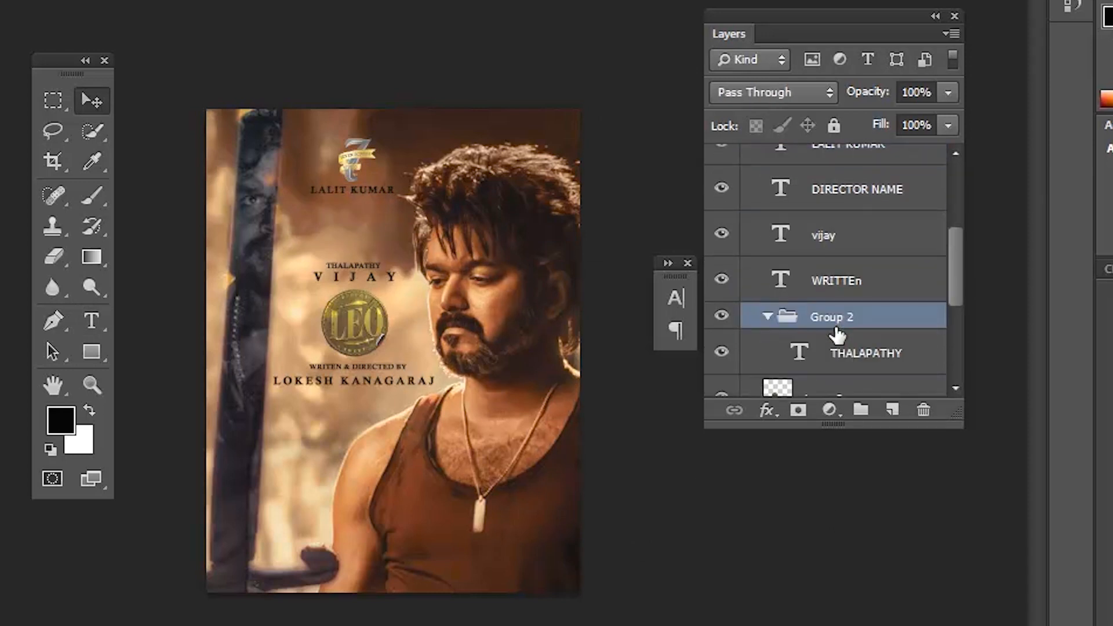
key(ctrl+z)
key(ctrl+j)
double_click(836, 331)
text(PRESENTS)
key(Return)
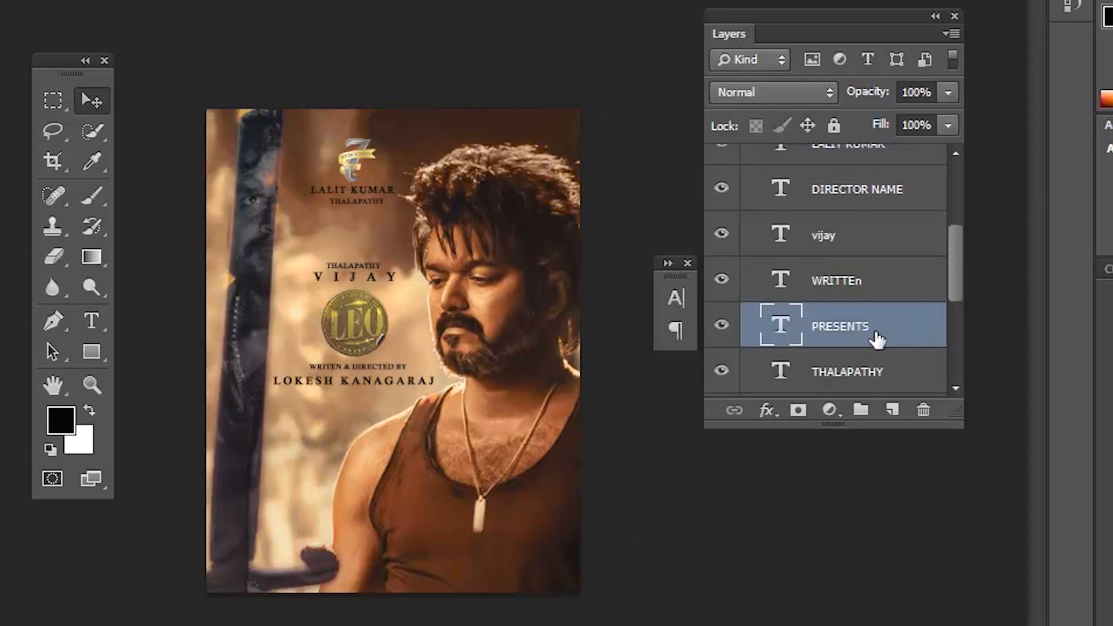
Step: Change the wording of the copied text below LALIT KUMAR to PRESENTS
key(t)
click(330, 203)
text(PRESENTS)
click(93, 102)
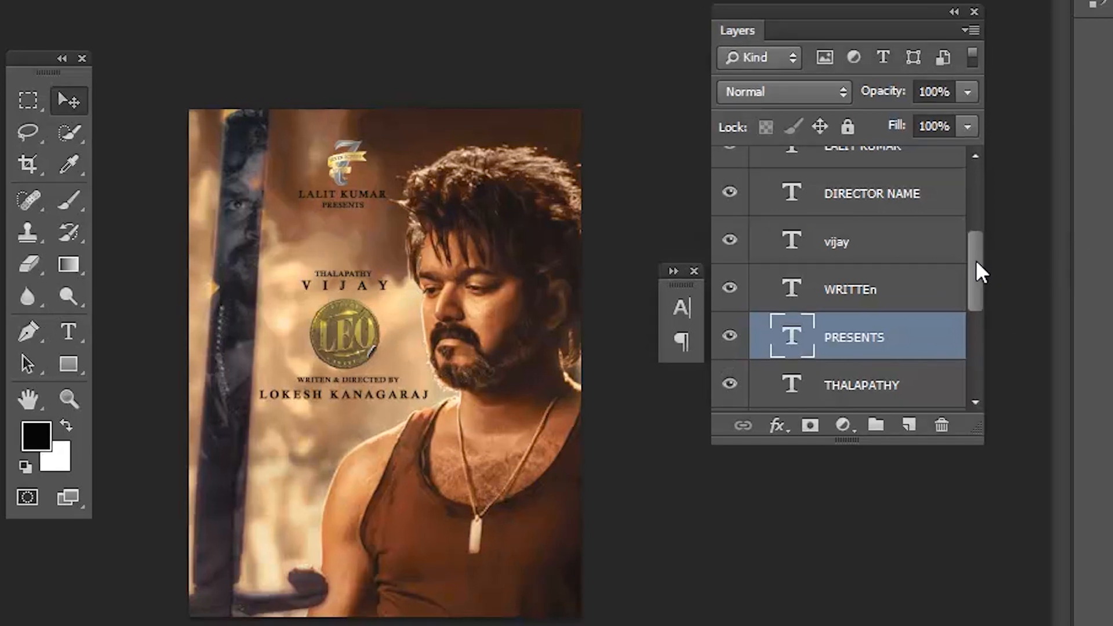
Step: Select the THALAPATHY, VIJAY and director credit texts together with the LEO coin and shift the whole block slightly upward
scroll(961, 238, up, 2)
scroll(961, 247, down, 2)
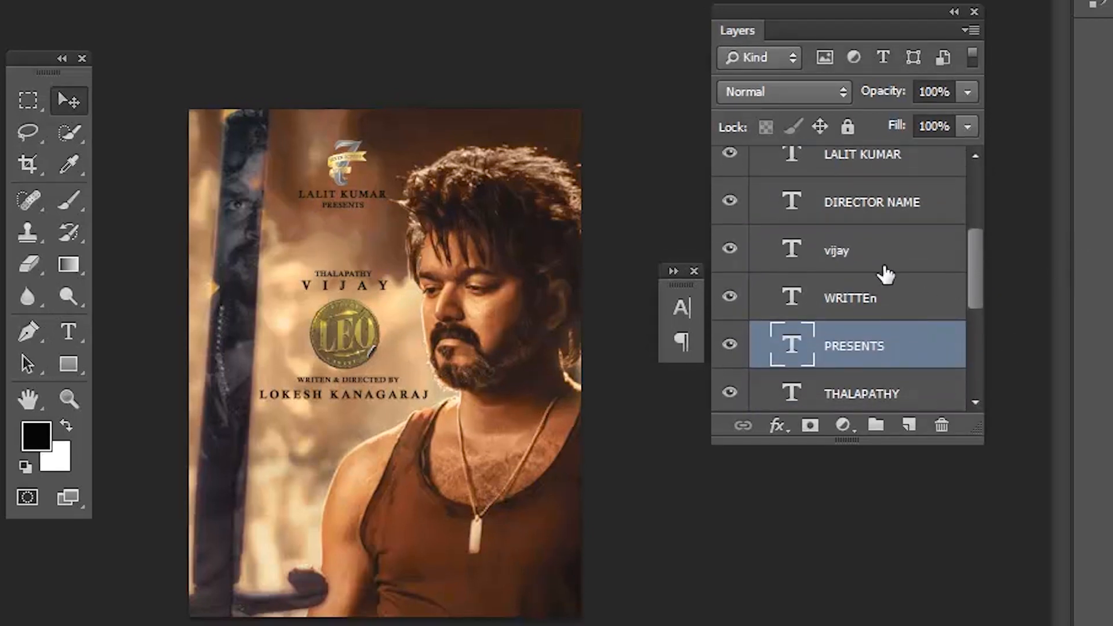
click(865, 224)
ctrl+click(850, 264)
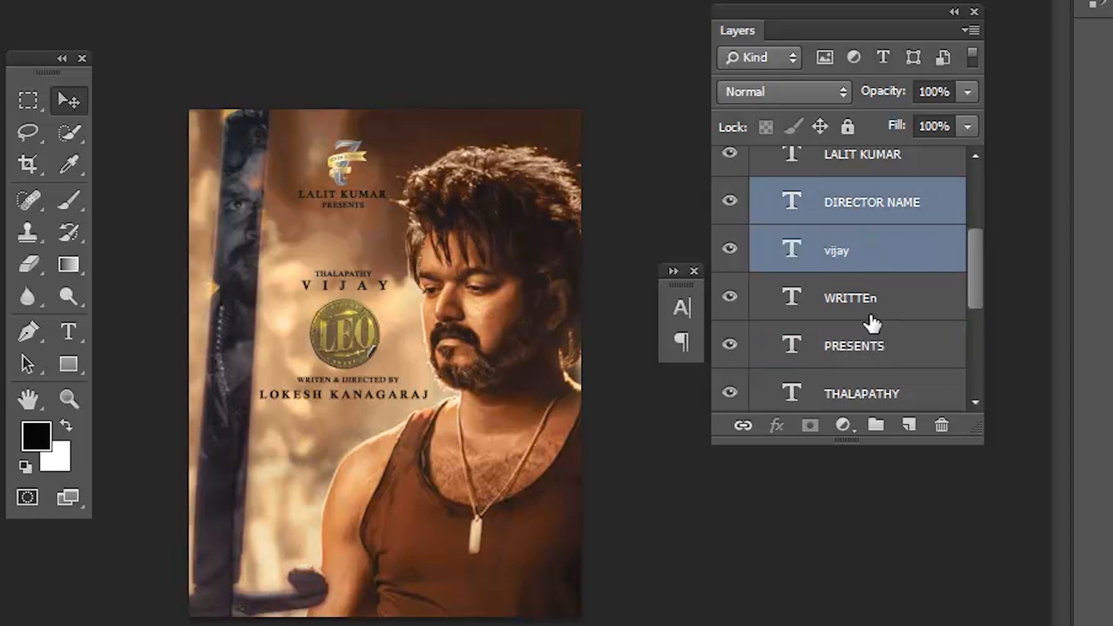
ctrl+click(871, 323)
ctrl+click(867, 400)
drag(973, 278, 951, 340)
ctrl+click(840, 273)
scroll(842, 274, up, 3)
key(shift+Up)
key(shift+Up)
key(shift+Up)
key(shift+Up)
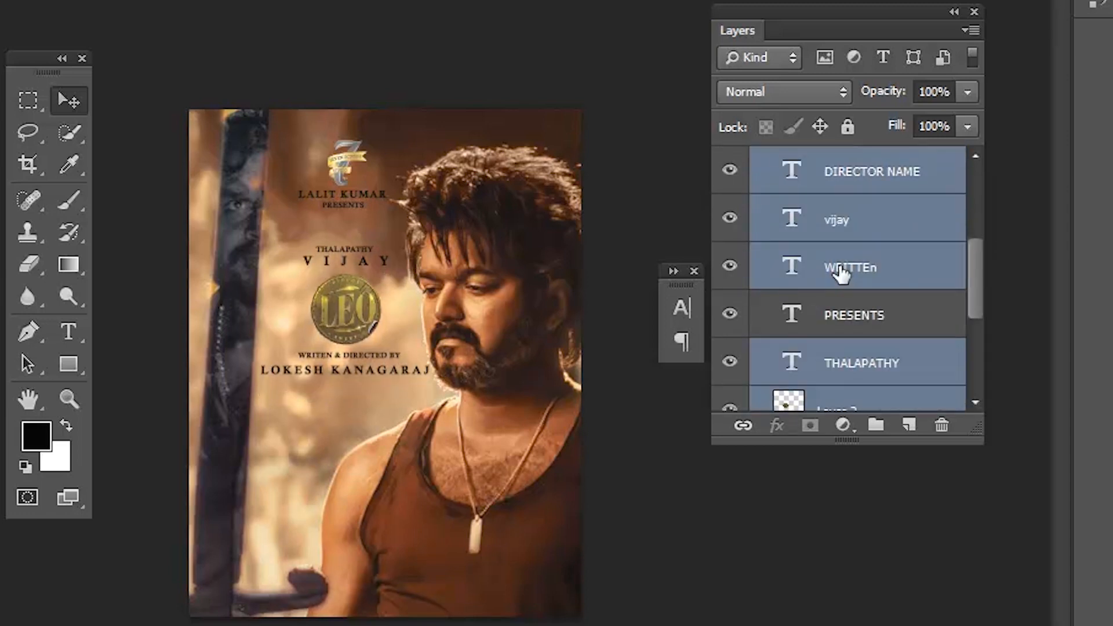
key(shift+Down)
key(shift+Down)
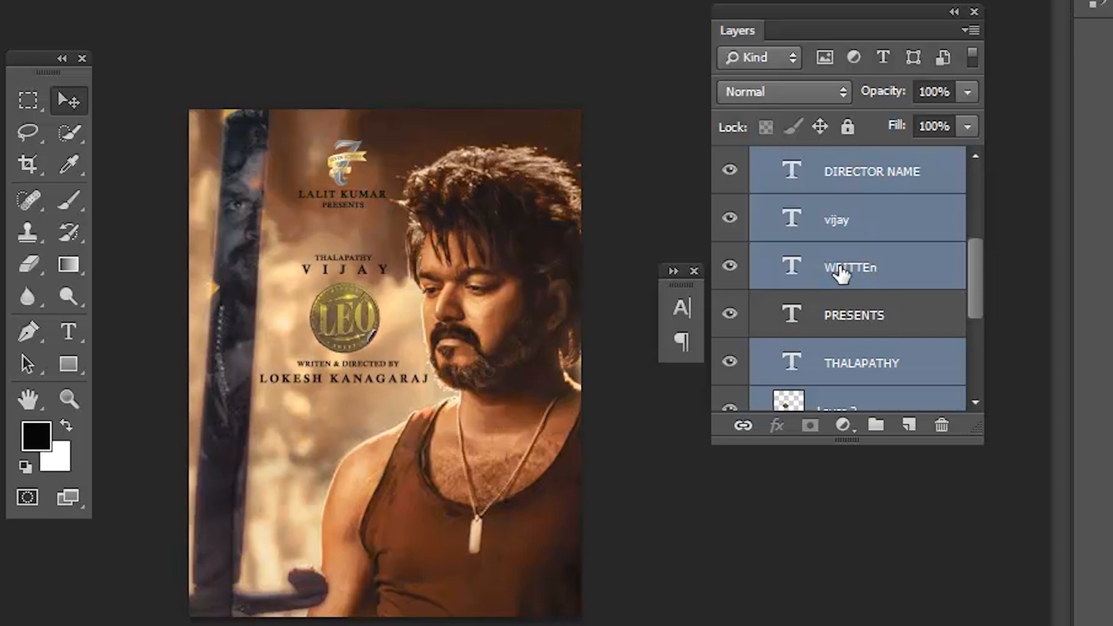
Step: Collapse Group 1, leave no layer selected, and move the floating toolbox and layer list away from the poster
drag(973, 293, 967, 214)
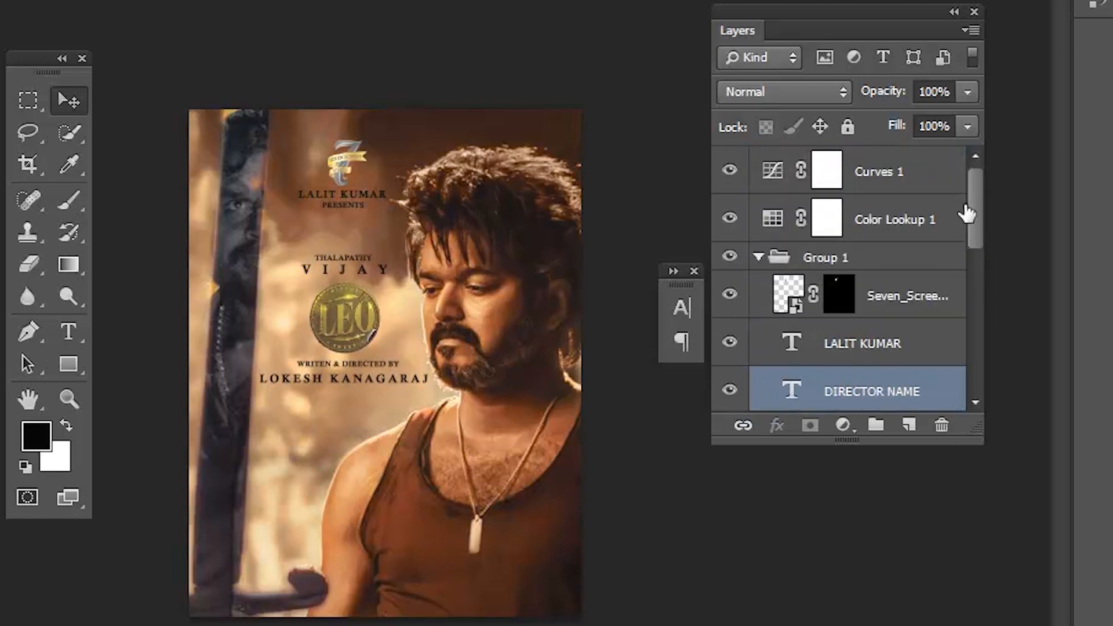
click(757, 258)
click(808, 388)
key(ctrl+0)
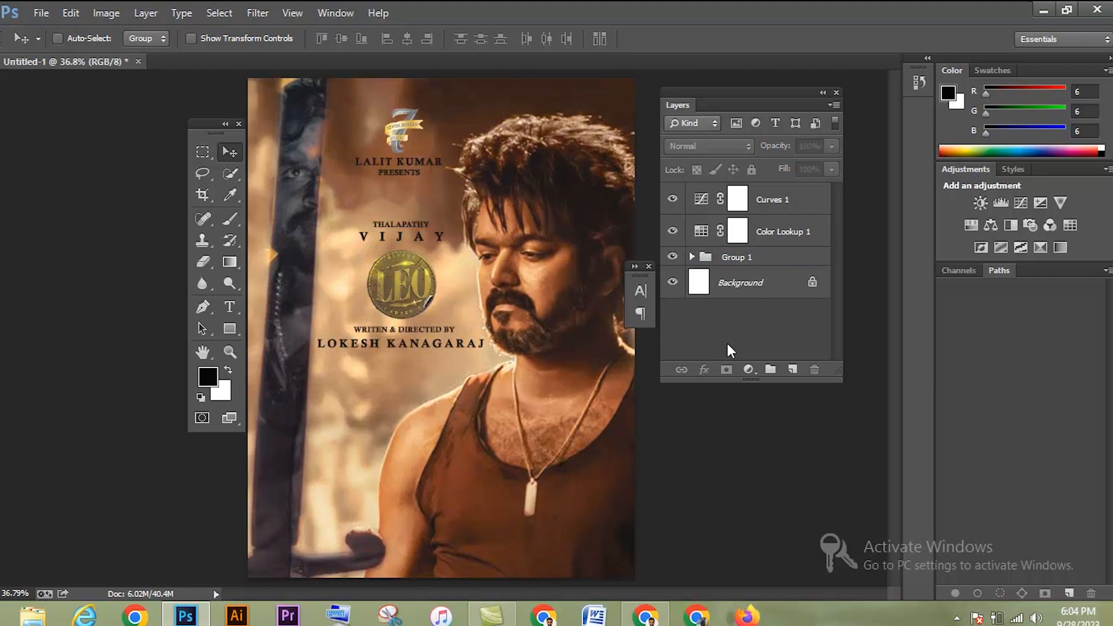
click(694, 270)
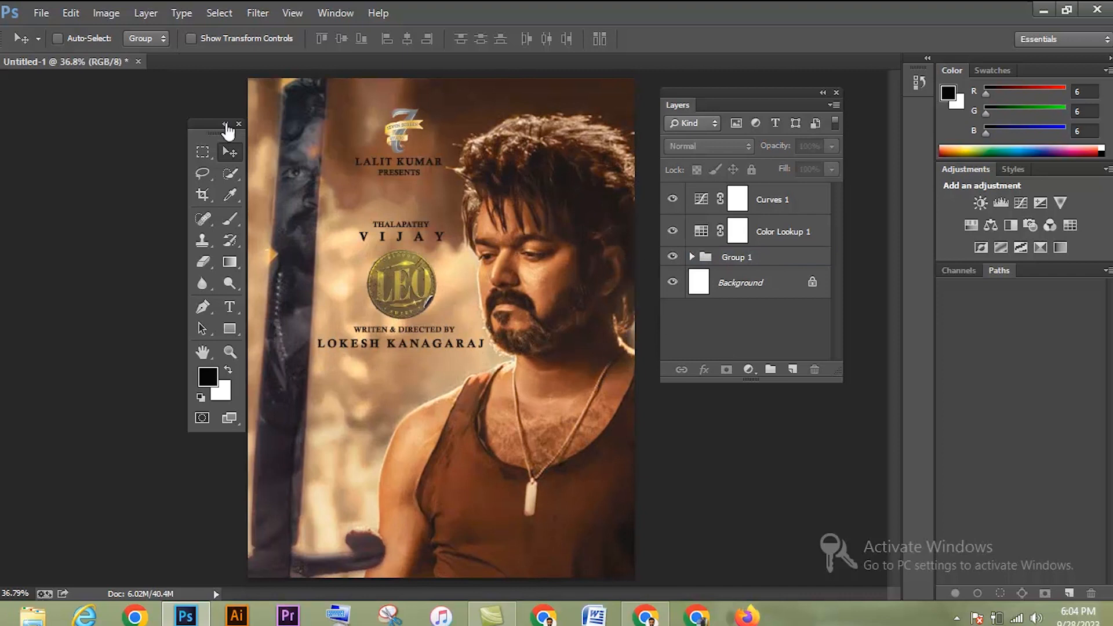
drag(228, 133, 183, 133)
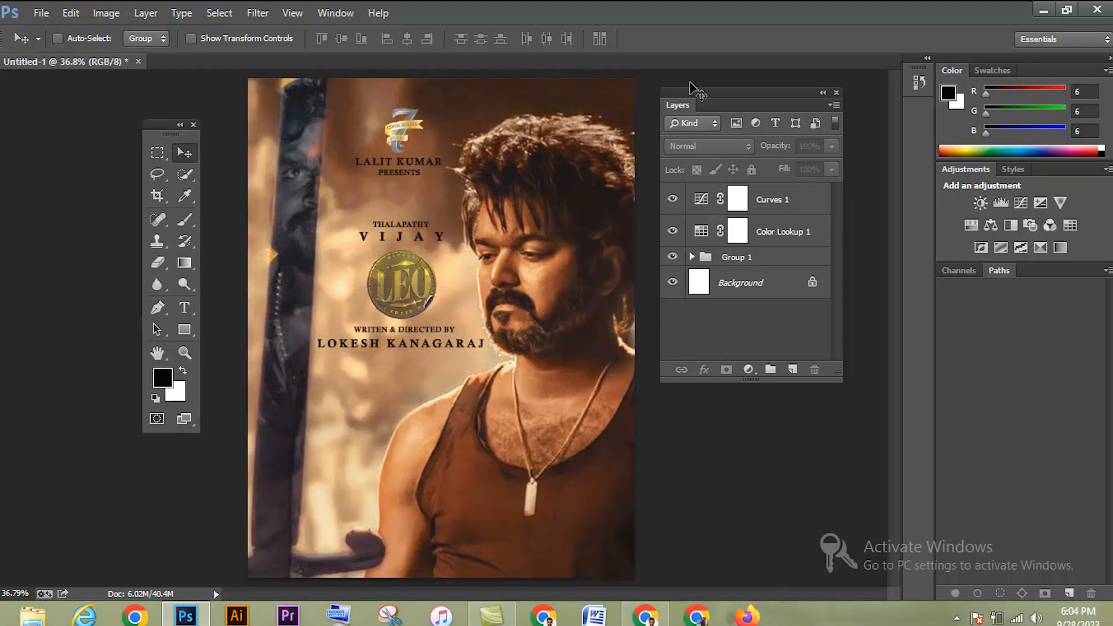
drag(705, 91, 714, 97)
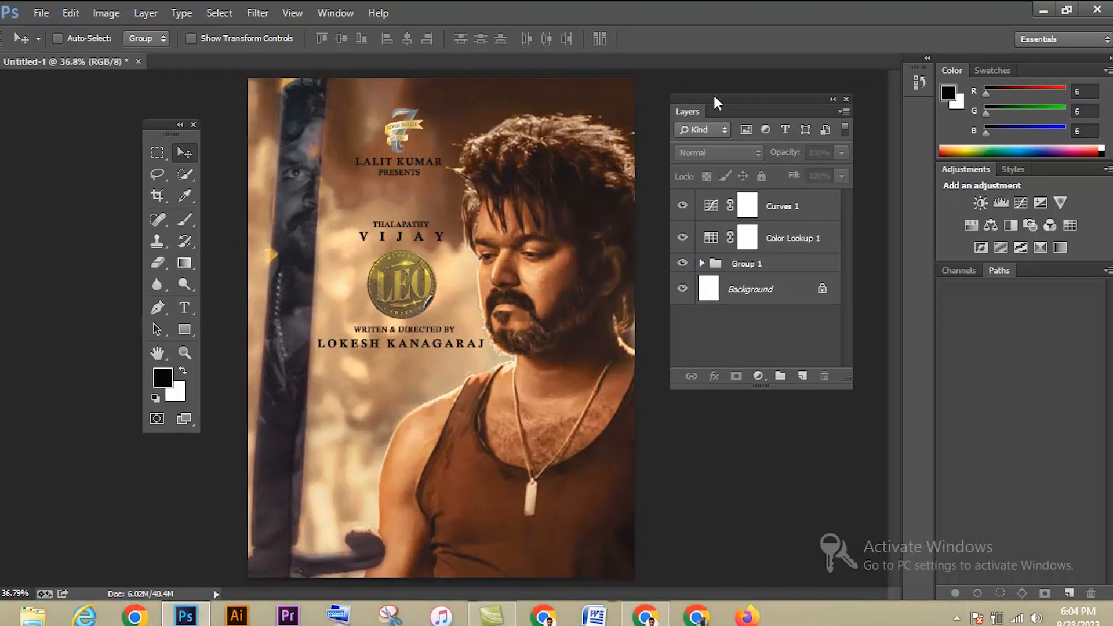
Step: Save a JPEG copy of the finished poster as "poster 2" in the poster folder, accepting the JPEG options
click(41, 12)
click(64, 208)
click(218, 443)
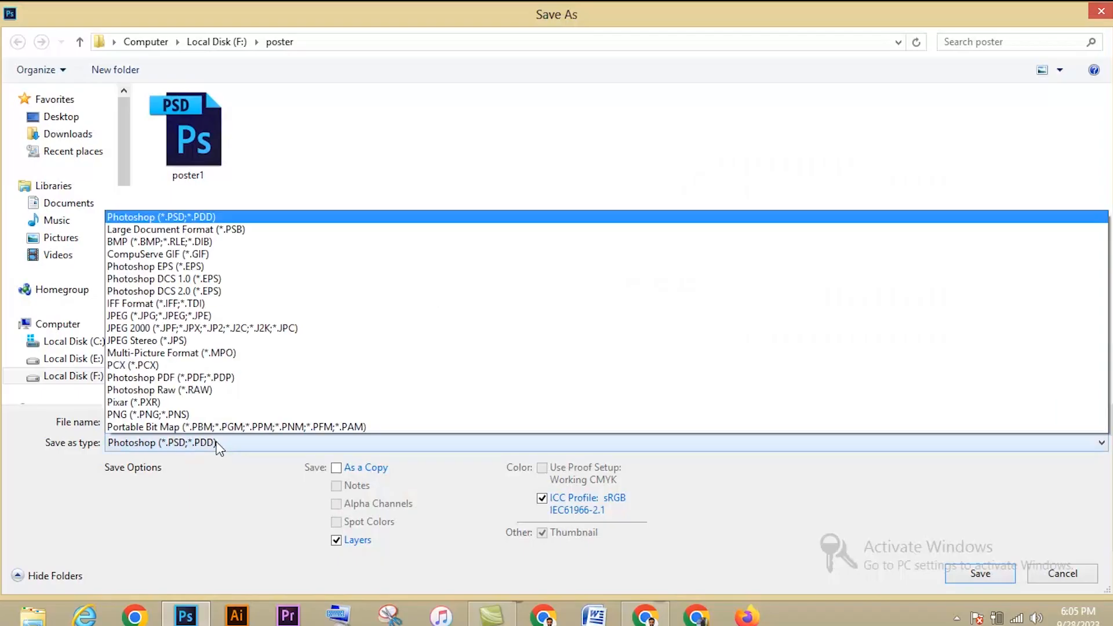
click(137, 277)
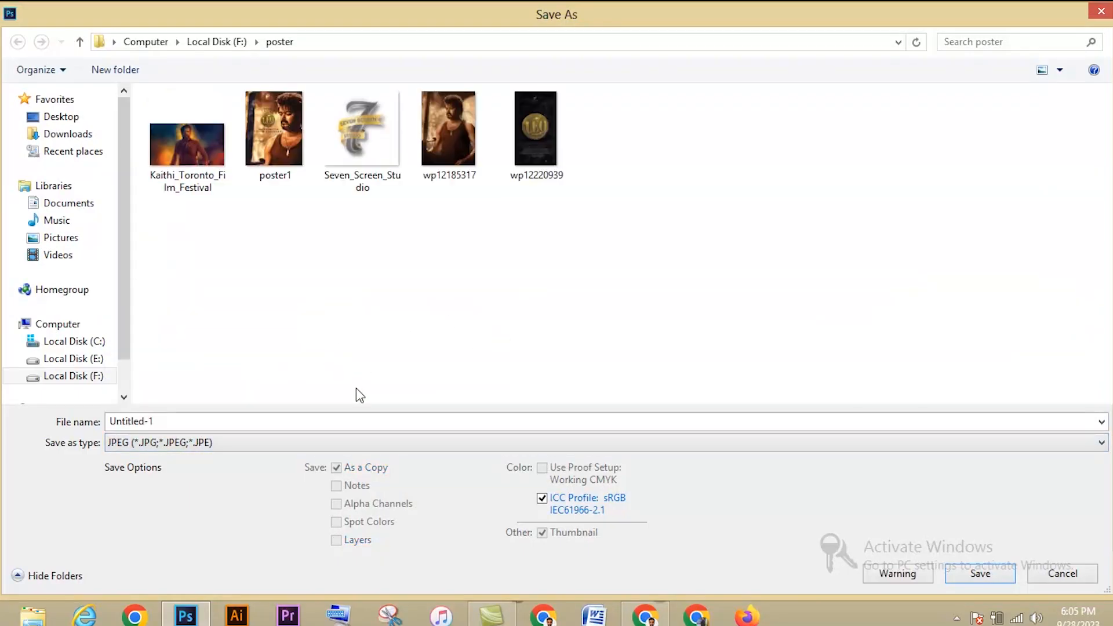
text(poster 2)
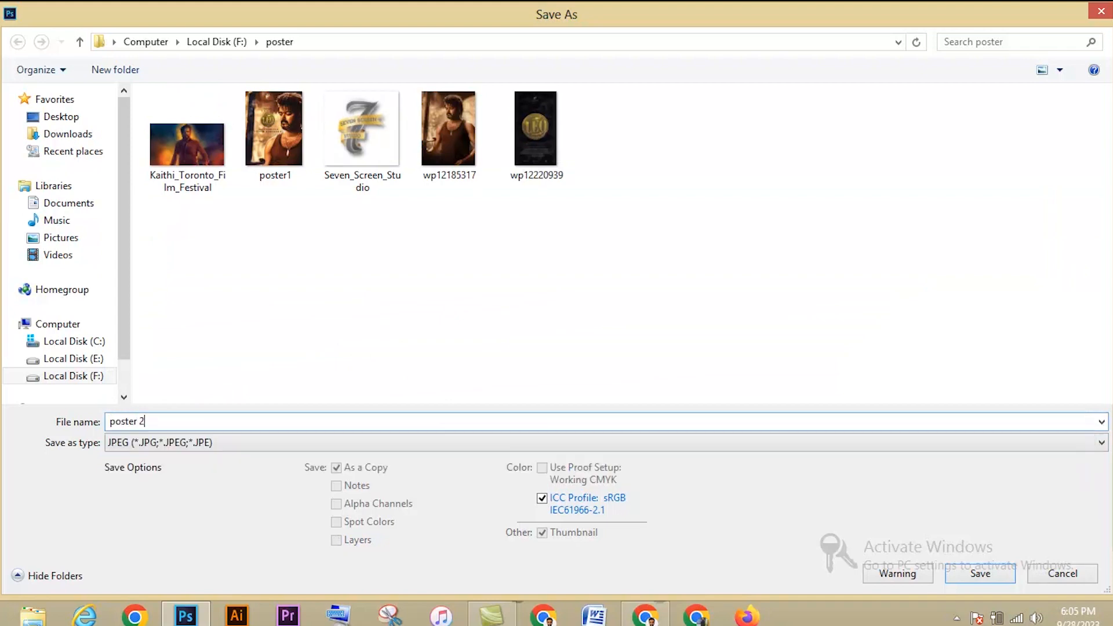
key(Return)
click(642, 150)
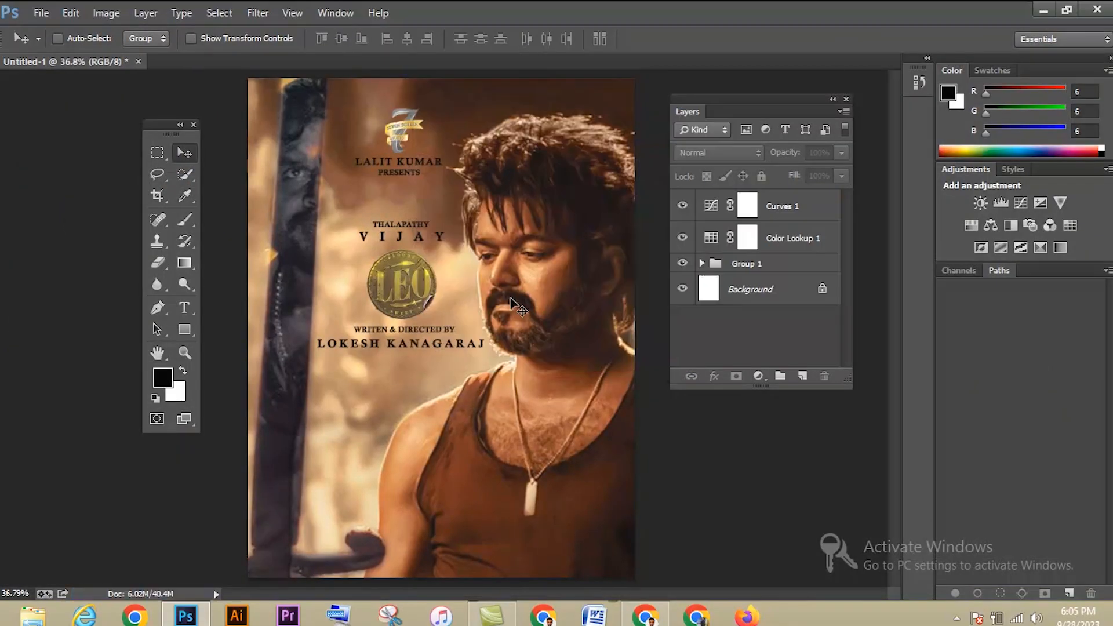